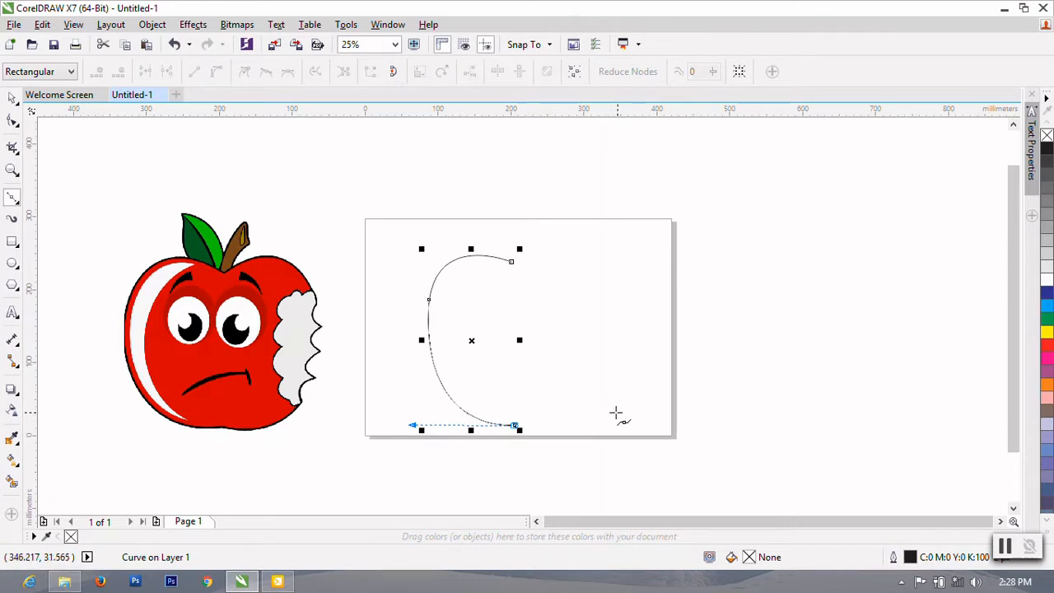
Continue the apple outline with Bézier curves along the lower edge, up the scalloped bite and over the upper lobe to the stem dip
drag(608, 412, 636, 386)
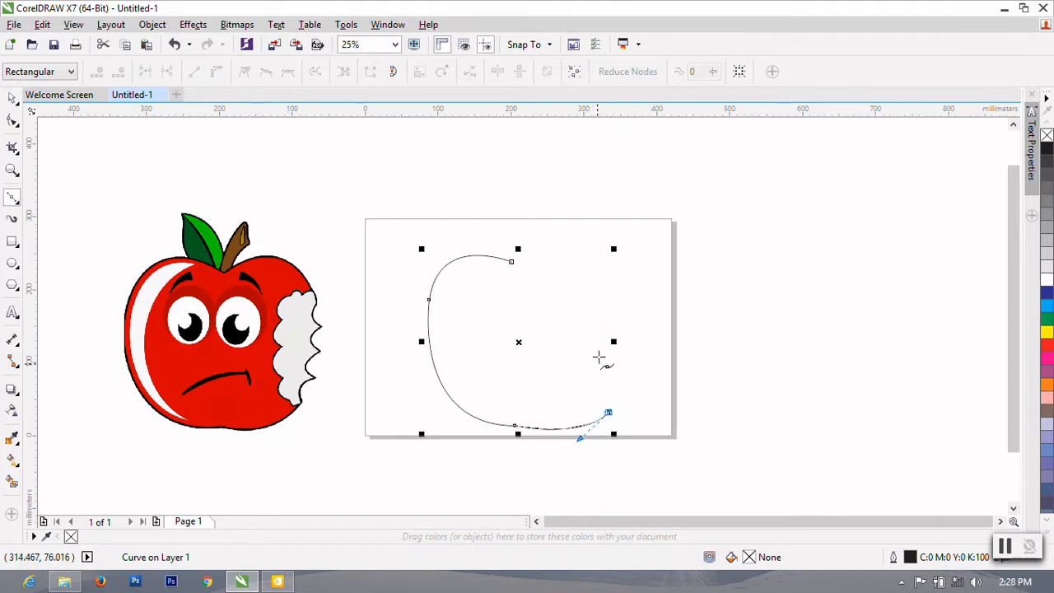
mouse_move(595, 405)
mouse_down()
mouse_move(592, 316)
mouse_move(603, 290)
mouse_up()
click(588, 383)
drag(568, 256, 523, 274)
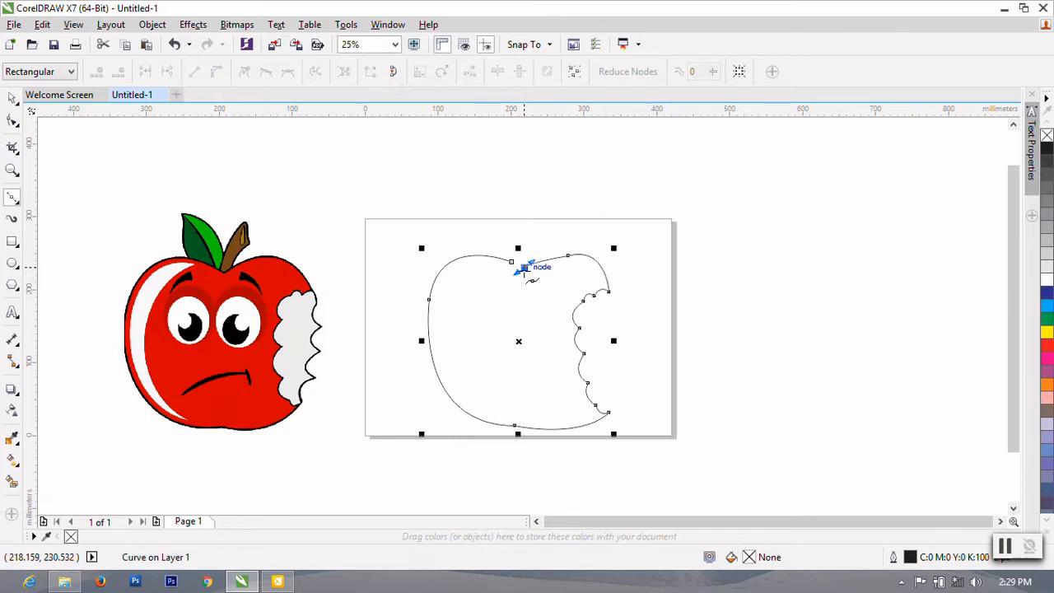
Close the open apple outline at the stem dip so it forms one closed curve
scroll(523, 270, up, 2)
key(F10)
right_click(509, 373)
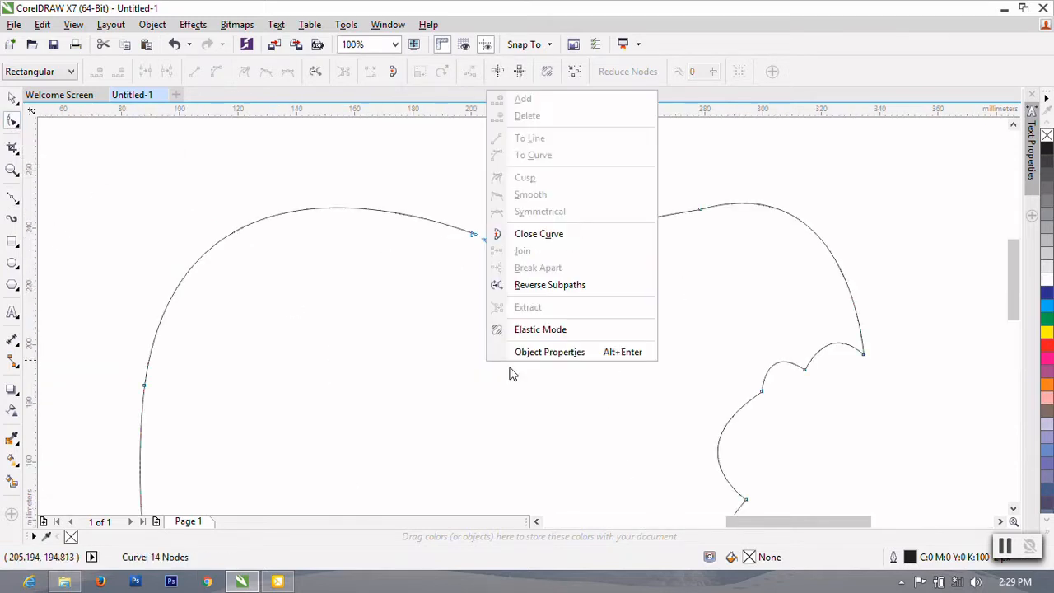
click(538, 236)
scroll(577, 267, down, 2)
Fill the closed apple outline with the red sampled from the reference apple
click(13, 97)
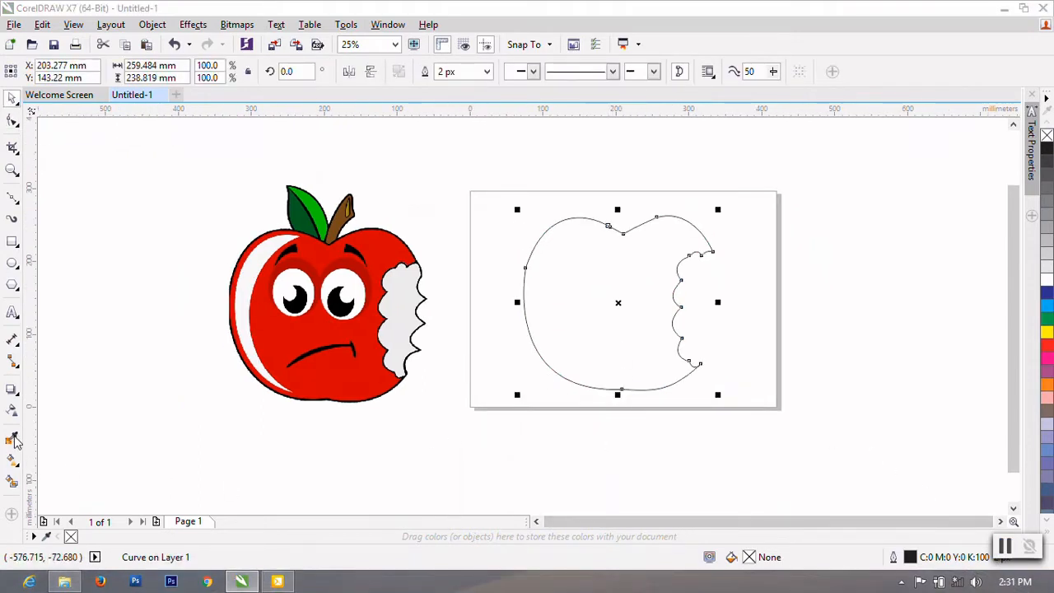
click(14, 441)
click(346, 379)
click(634, 291)
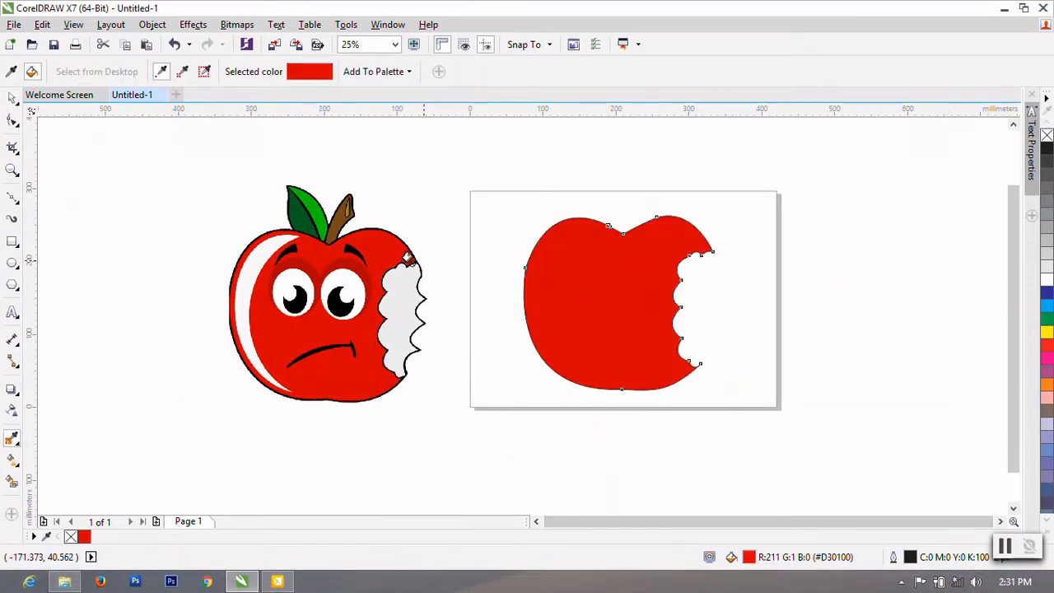
Thicken the outline of the red apple body, lock the shape and deselect it
click(13, 98)
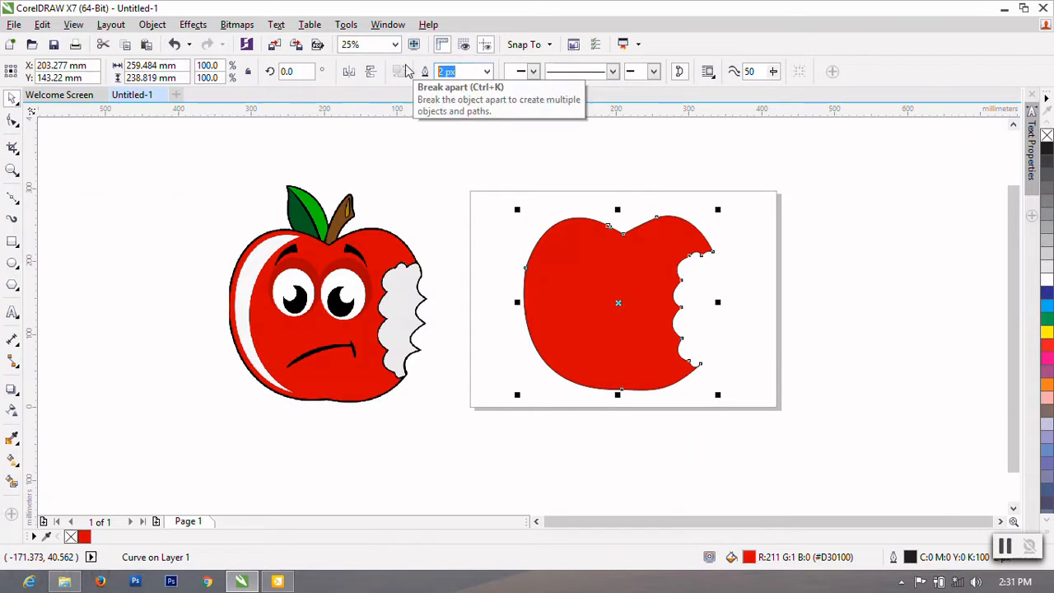
right_click(584, 252)
click(642, 357)
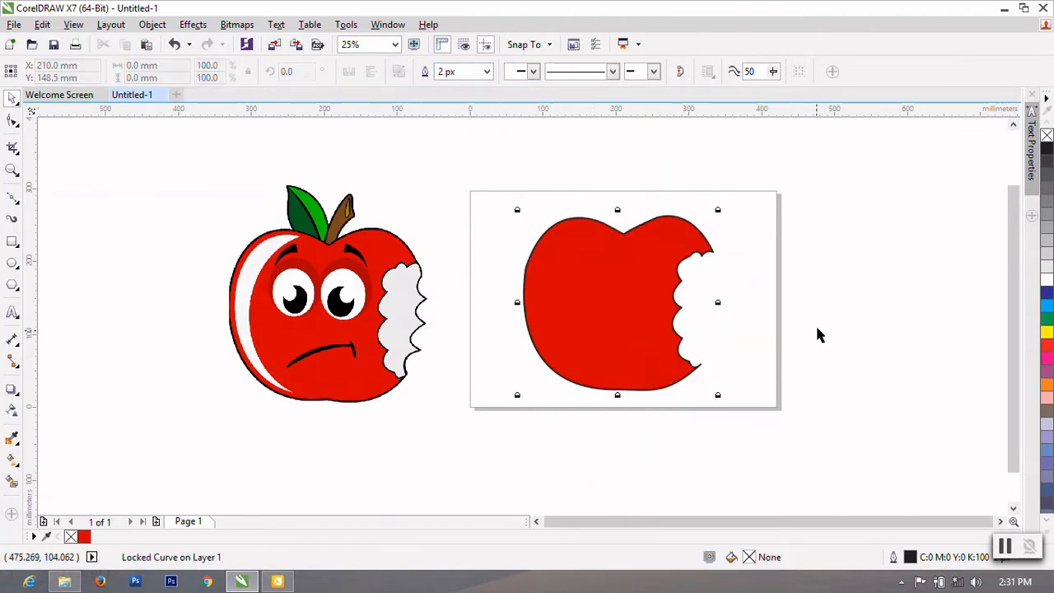
click(817, 334)
Draw the outer scalloped edge of the bite with Bézier curves from its upper tip to its lower tip on the apple body
click(12, 197)
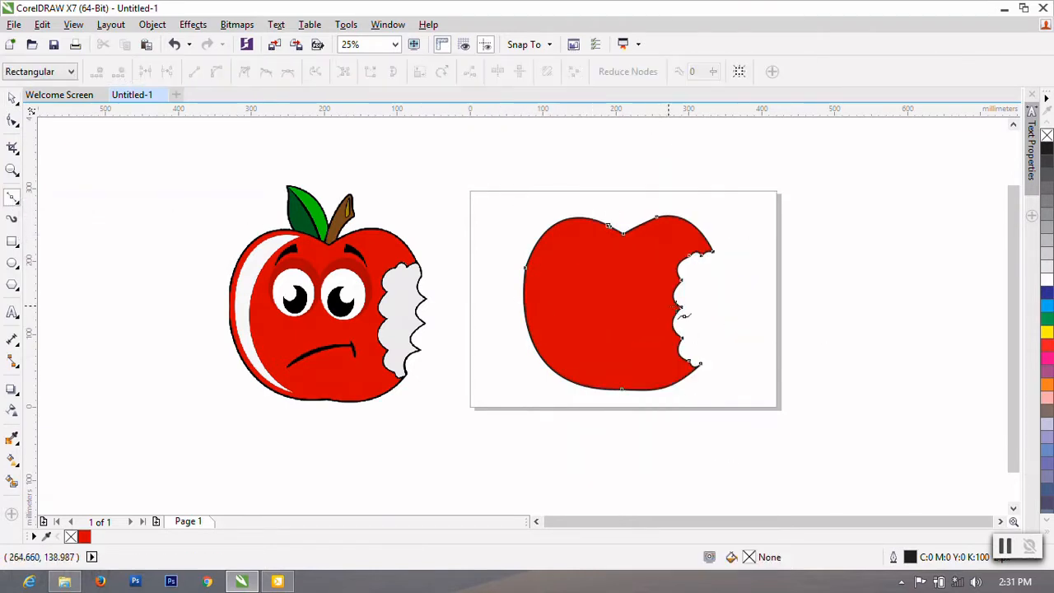
click(714, 256)
mouse_move(716, 265)
mouse_down()
mouse_move(716, 278)
mouse_move(740, 285)
mouse_move(711, 306)
mouse_move(761, 337)
mouse_move(737, 332)
mouse_move(709, 372)
mouse_move(740, 389)
mouse_move(722, 391)
mouse_up()
scroll(721, 297, up, 1)
double_click(710, 358)
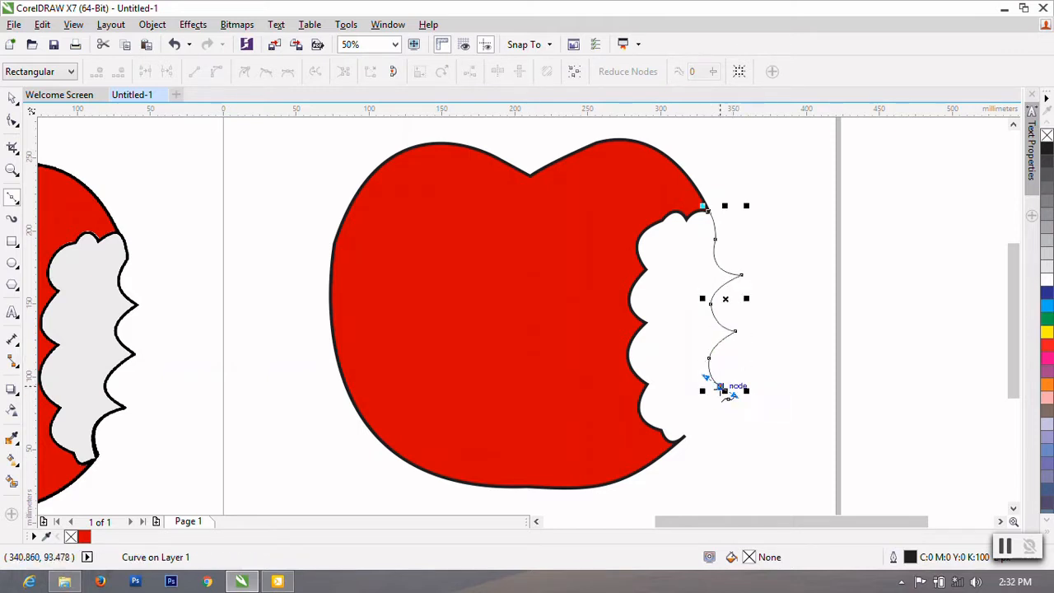
drag(683, 437, 688, 468)
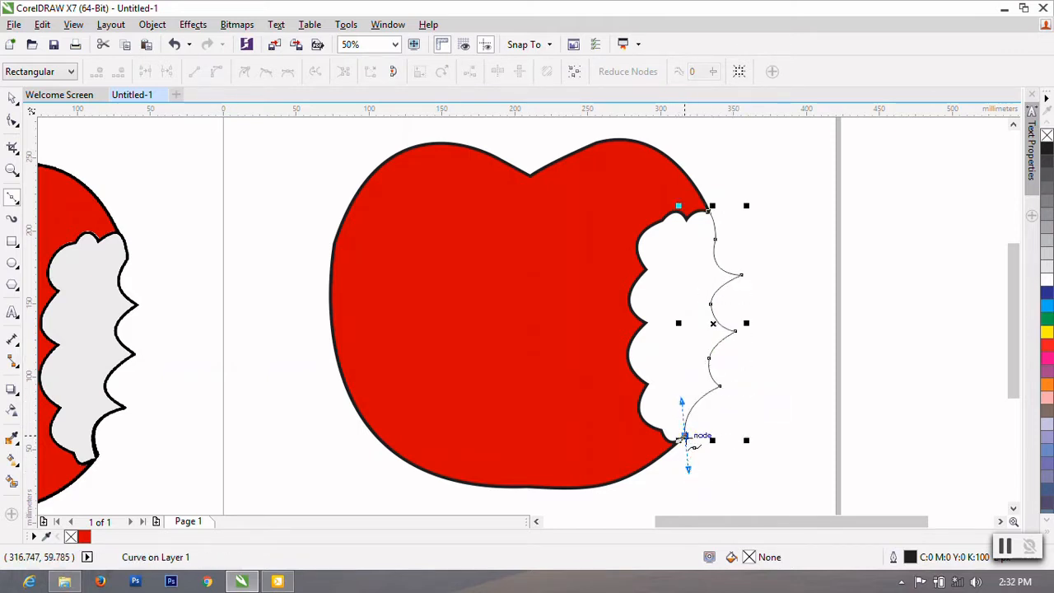
Continue the bite curve from its lower tip along the two lowest scallops of the apple's bitten edge
scroll(683, 437, up, 2)
click(659, 445)
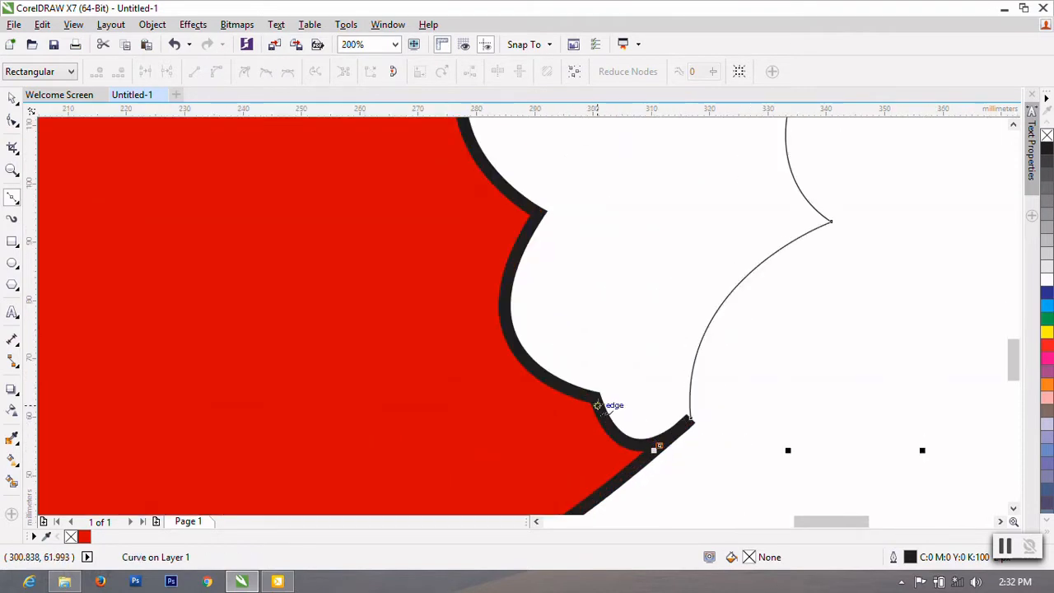
drag(595, 399, 581, 339)
double_click(595, 397)
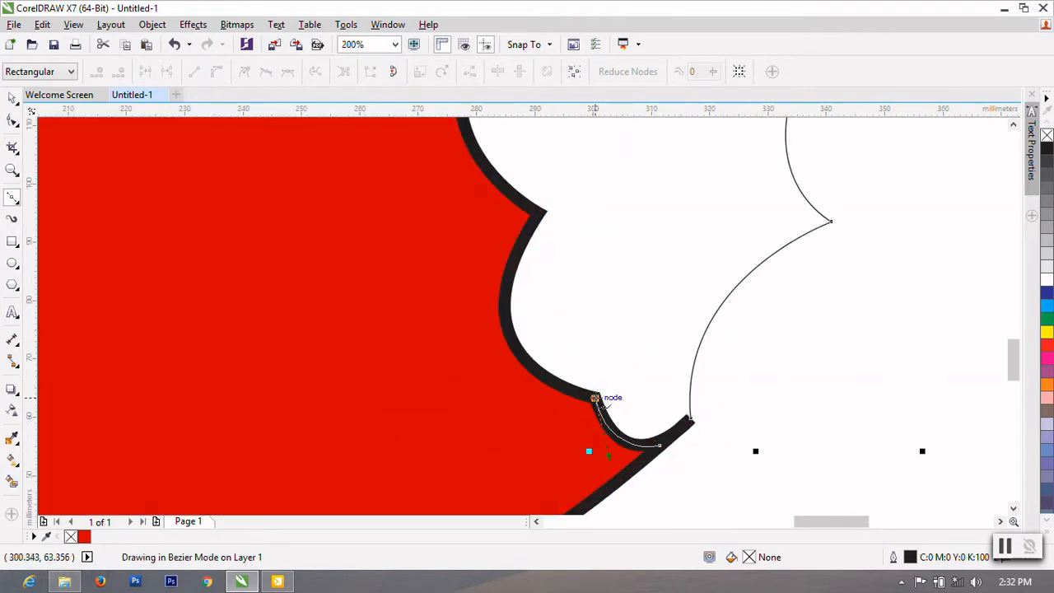
drag(505, 296, 551, 184)
click(504, 297)
click(535, 211)
scroll(537, 212, down, 2)
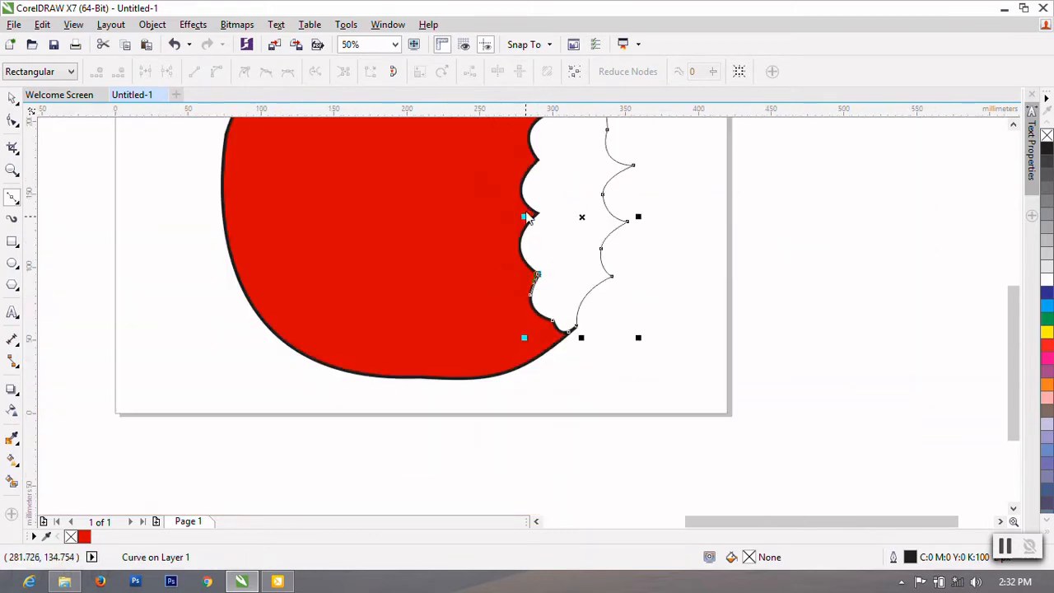
Trace the two middle scallops of the apple's bitten edge with the Bézier curve
scroll(512, 141, up, 2)
drag(530, 304, 531, 224)
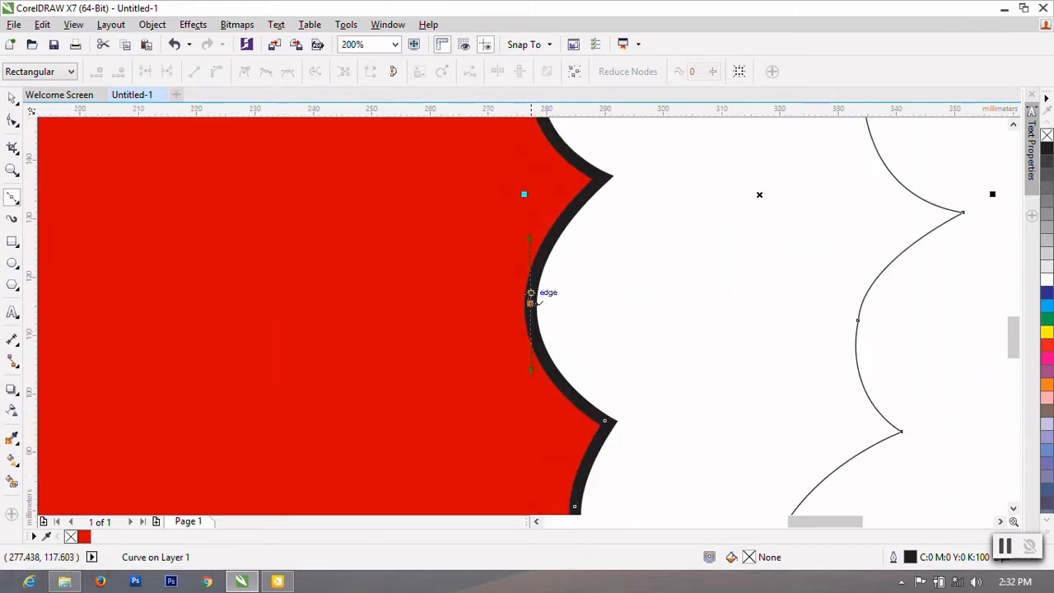
click(530, 305)
drag(598, 175, 675, 140)
click(597, 222)
scroll(575, 262, down, 1)
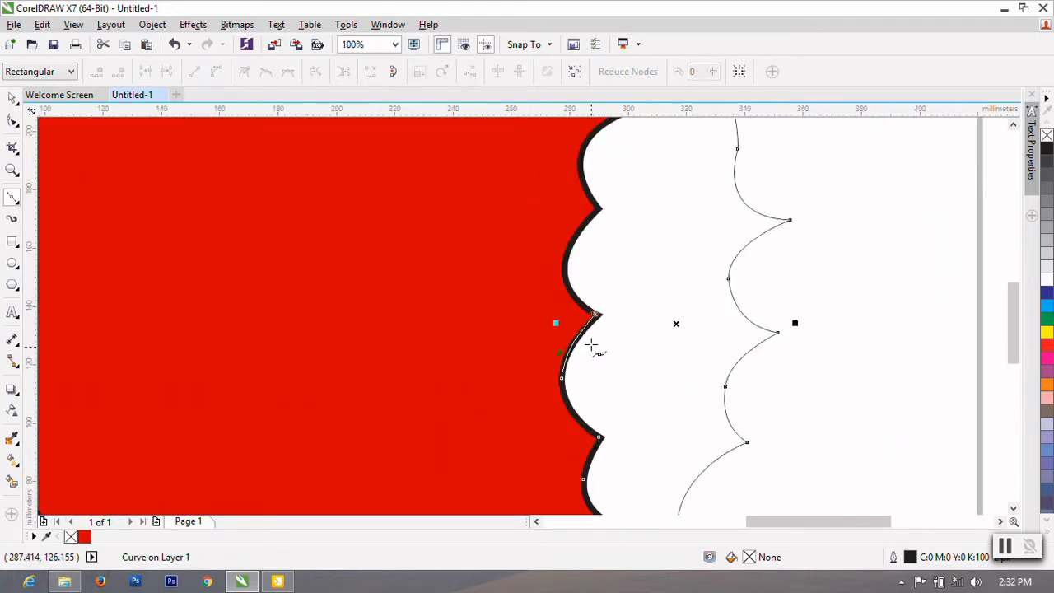
scroll(592, 346, up, 1)
drag(547, 266, 562, 211)
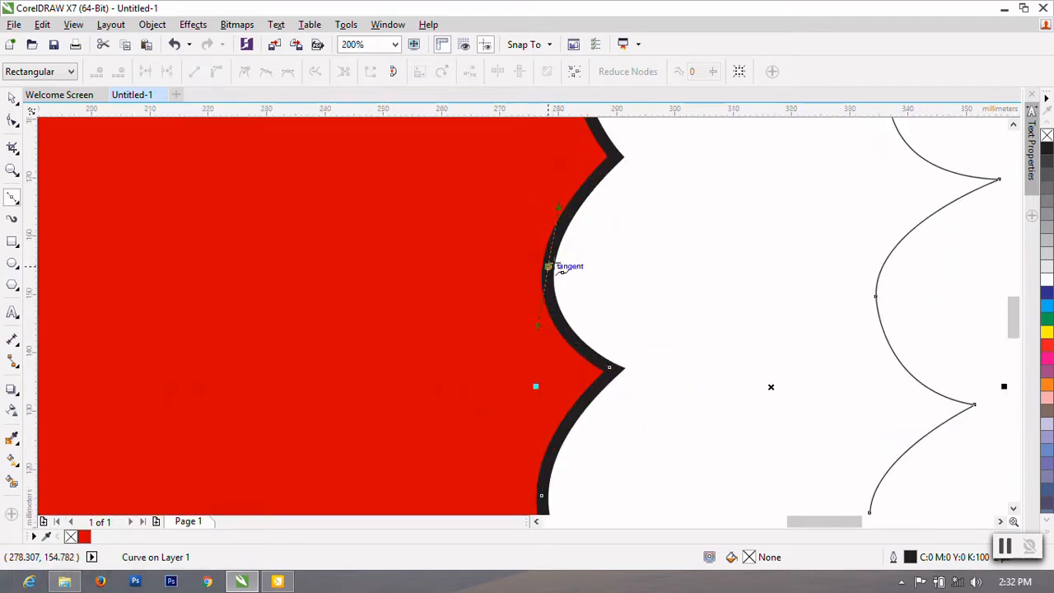
click(548, 266)
drag(614, 155, 673, 145)
click(614, 199)
Trace the large scallop near the upper end of the apple's bitten edge with the Bézier curve
scroll(593, 252, down, 2)
scroll(599, 215, up, 2)
scroll(571, 251, up, 2)
drag(553, 249, 628, 148)
click(553, 249)
scroll(542, 290, down, 2)
scroll(574, 190, up, 1)
click(559, 199)
scroll(541, 254, down, 1)
scroll(613, 168, up, 1)
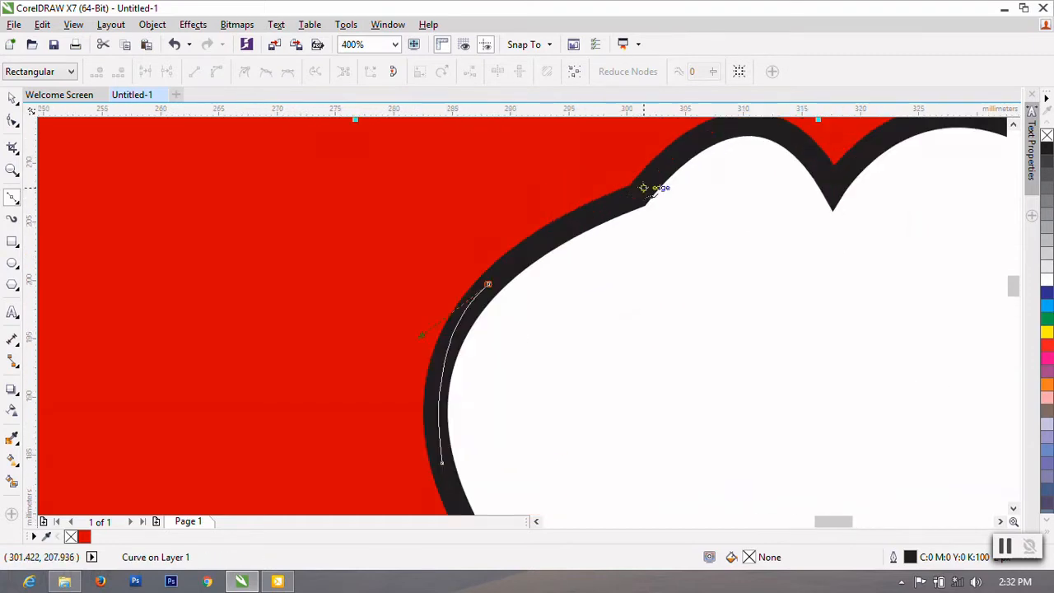
Trace the two small uppermost scallops of the bitten edge, bringing the curve back to the bite's upper tip
drag(631, 197, 710, 174)
click(631, 198)
scroll(611, 233, down, 2)
scroll(623, 225, up, 2)
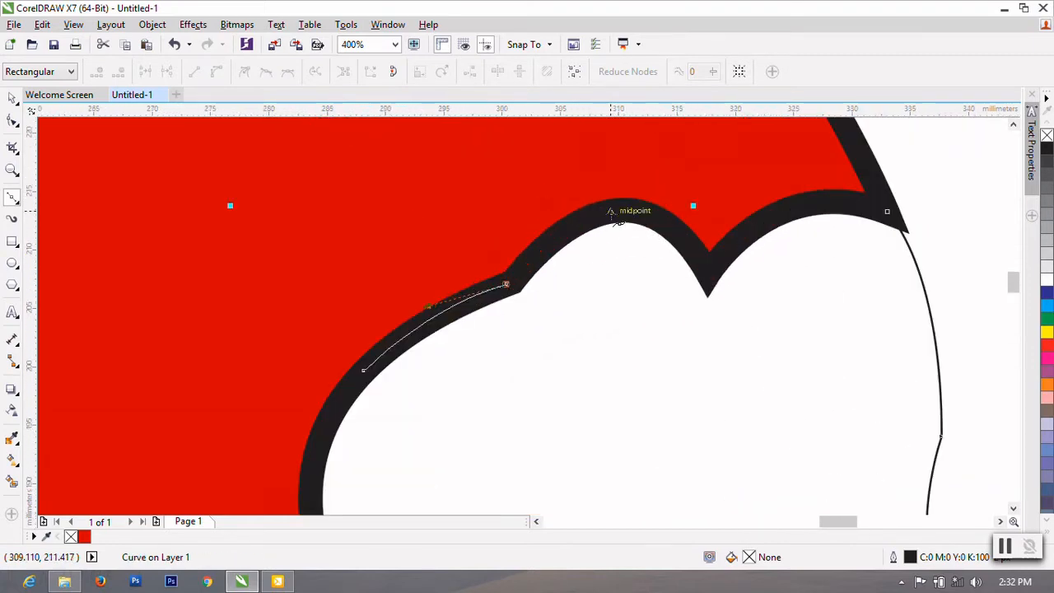
drag(623, 205, 694, 199)
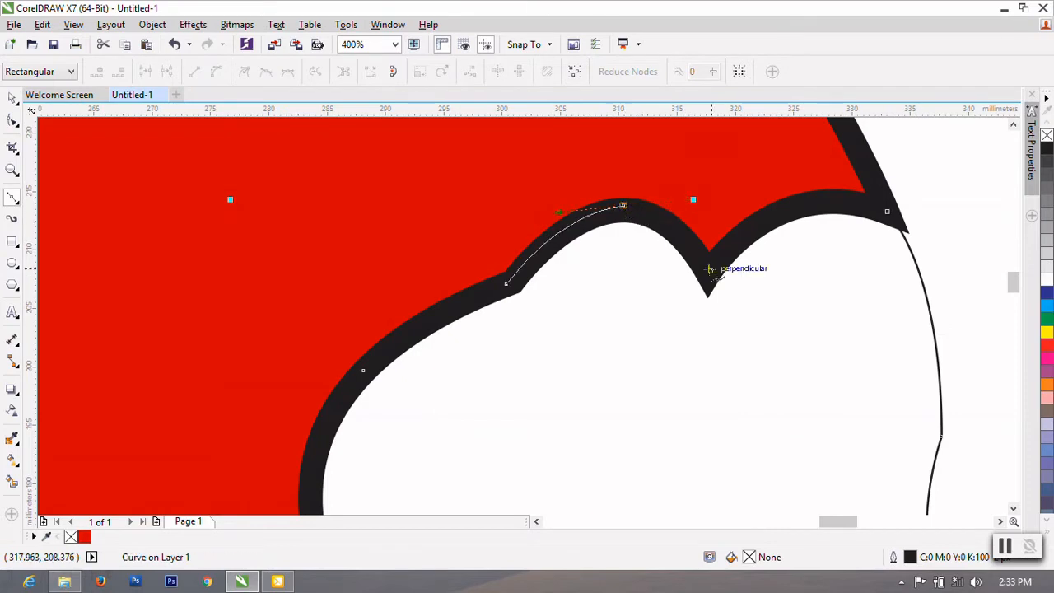
drag(706, 269, 723, 323)
click(708, 272)
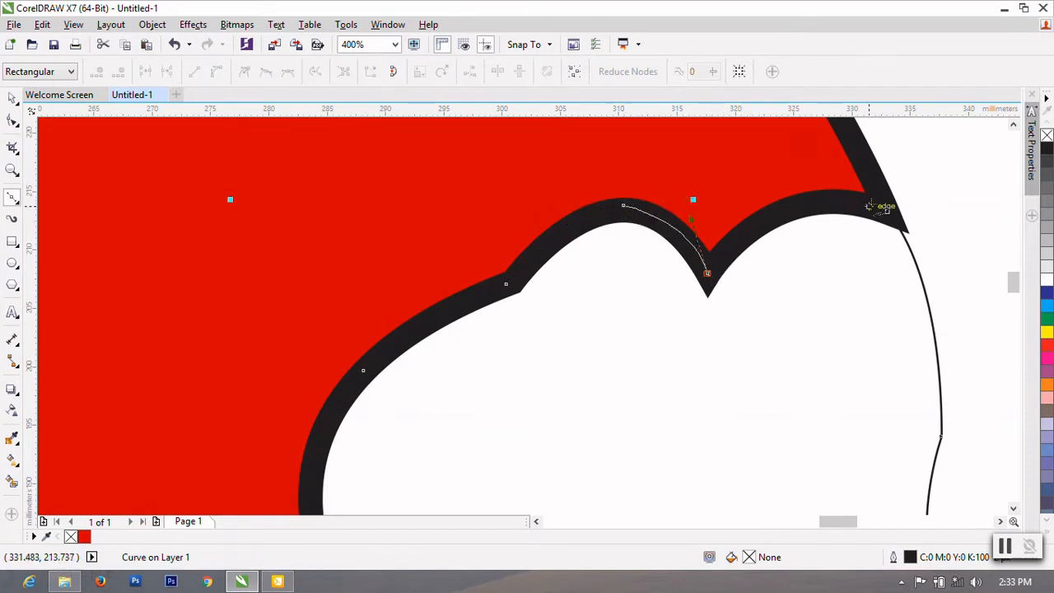
drag(883, 206, 964, 226)
Close the bite curve at its upper tip to make a closed shape
key(F10)
right_click(573, 365)
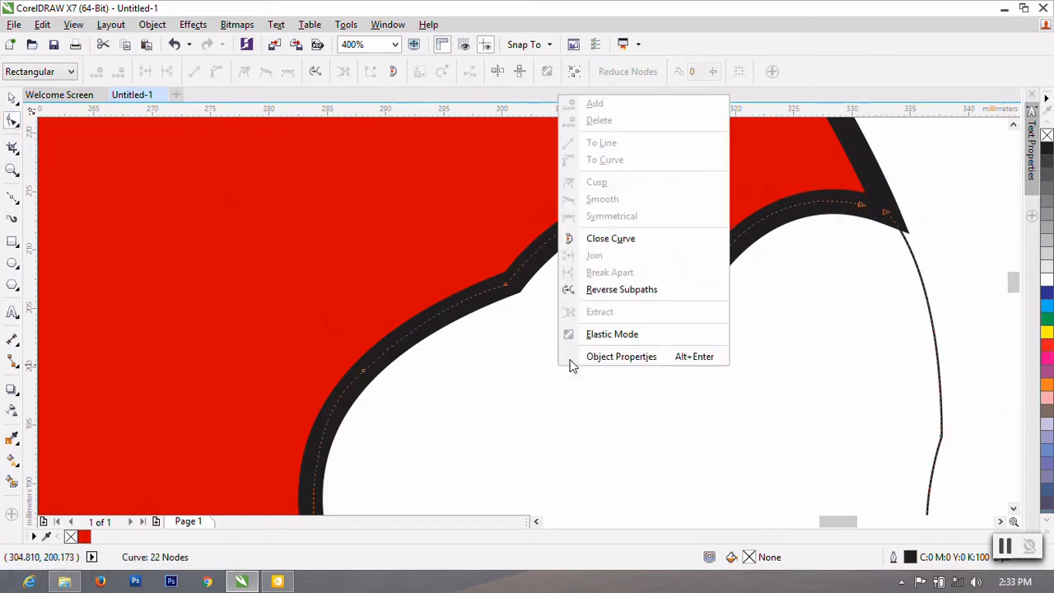
key(Escape)
scroll(613, 247, down, 3)
scroll(741, 326, down, 1)
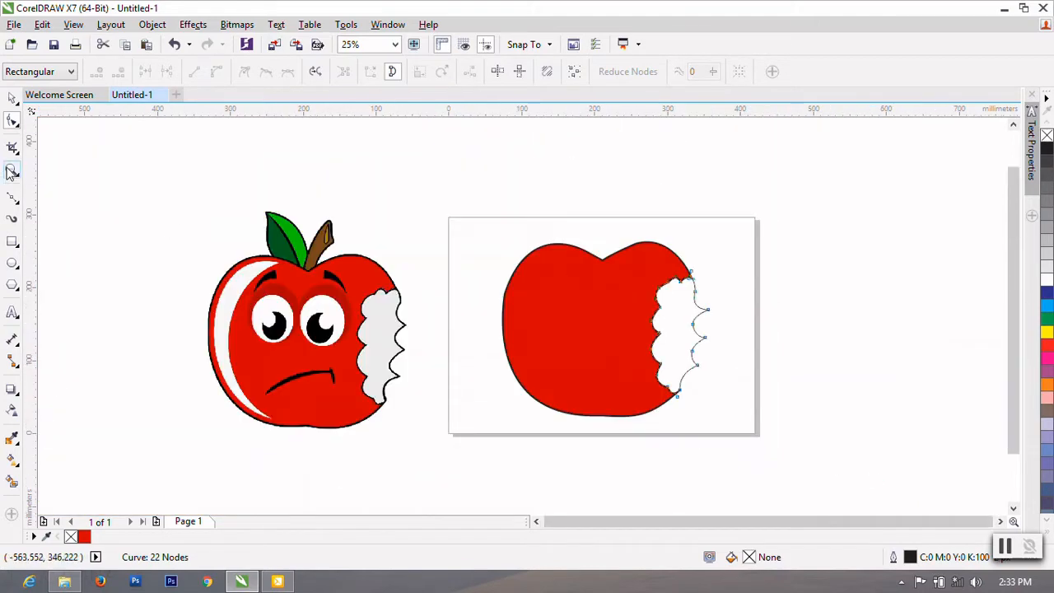
Fill the bite shape with the light gray sampled from the reference apple's bite, thicken its outline and deselect it
click(12, 97)
click(12, 439)
click(377, 332)
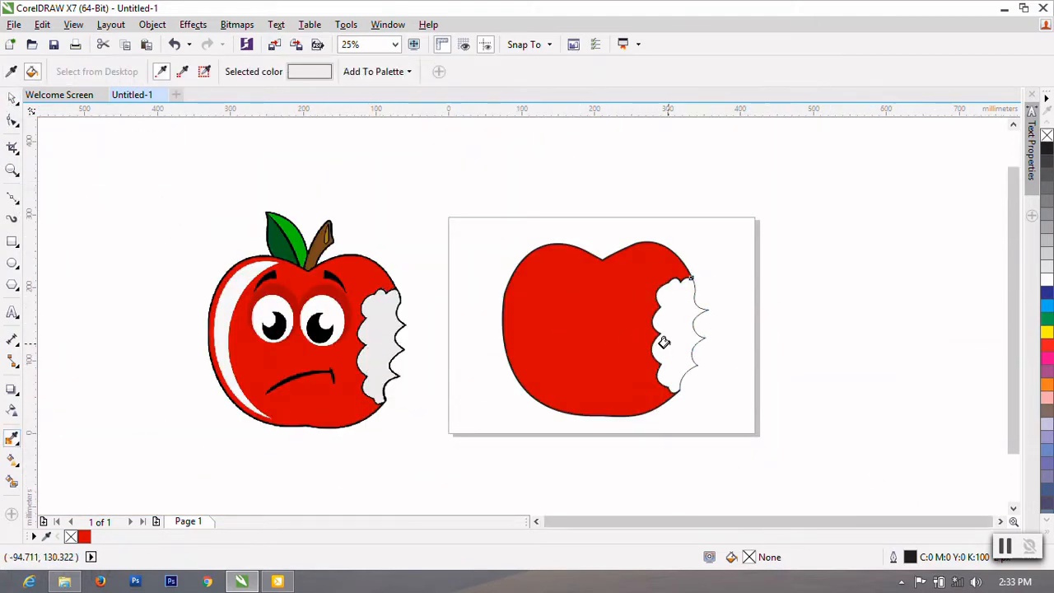
click(664, 345)
click(12, 98)
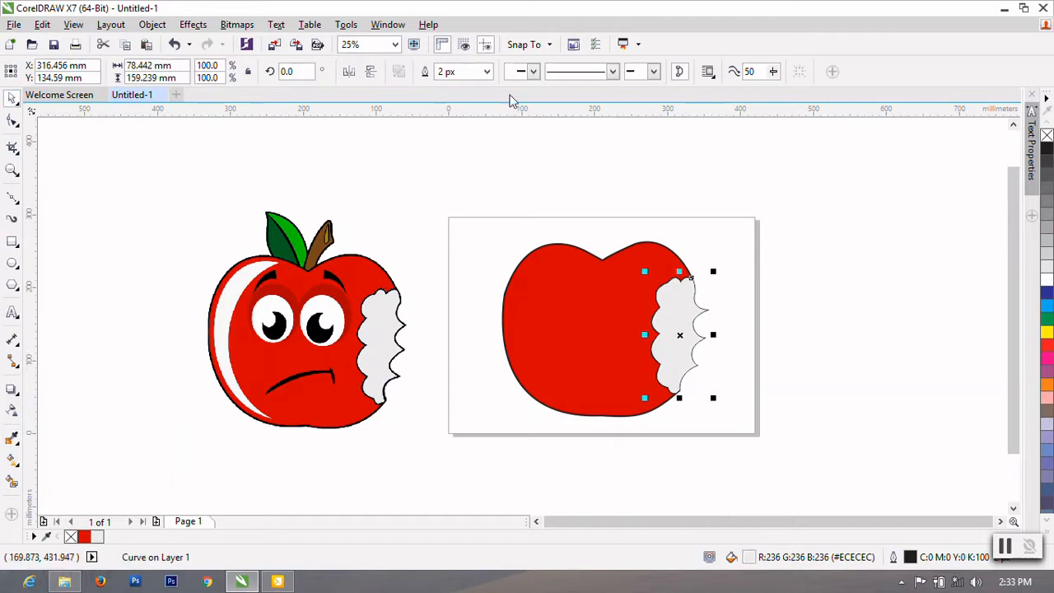
click(828, 364)
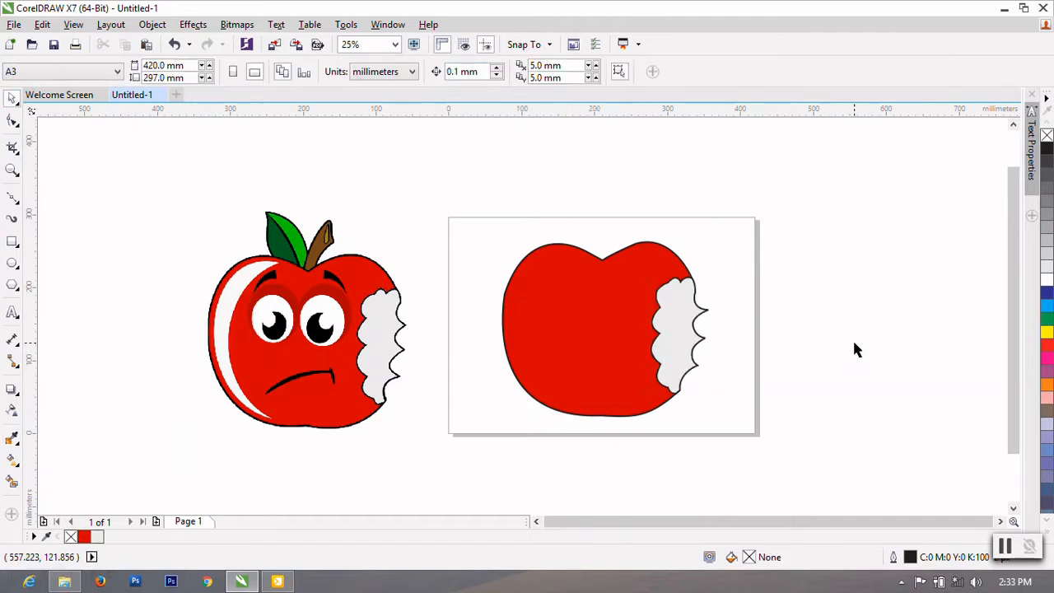
Reshape the bite's outer edge by pulling its protruding scallop tips inward, adjusting a curve handle, and deselect the shape
click(13, 121)
click(676, 362)
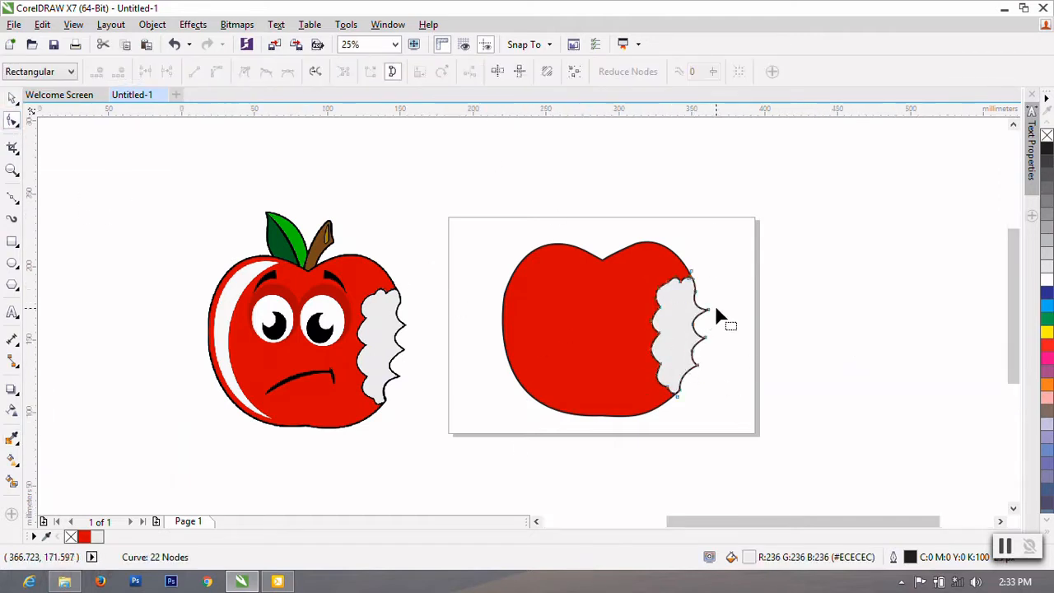
scroll(714, 308, up, 2)
drag(688, 316, 663, 319)
drag(589, 317, 600, 307)
scroll(604, 308, down, 1)
scroll(631, 364, up, 1)
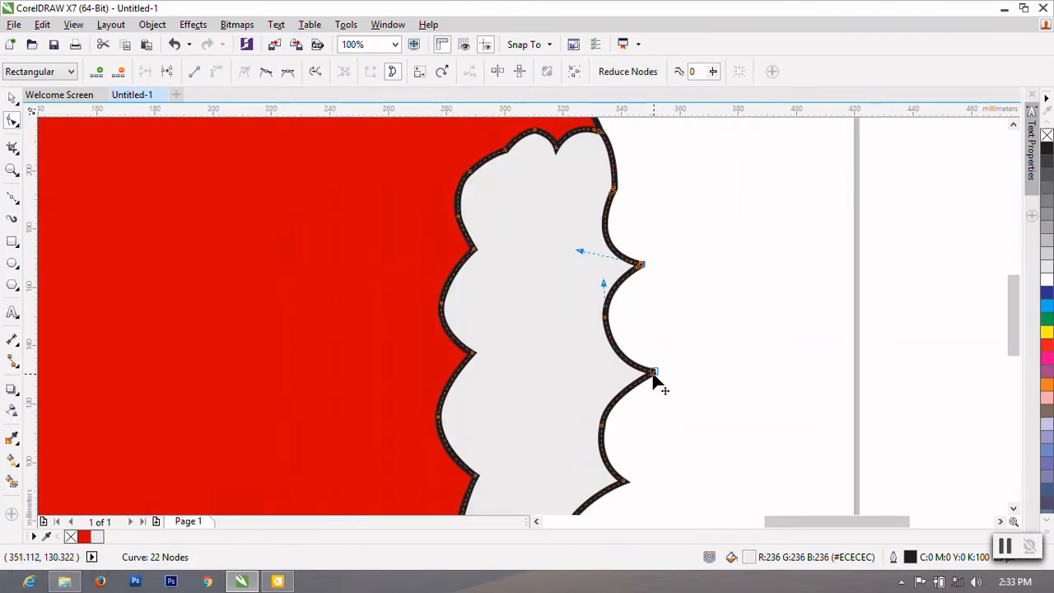
drag(653, 372, 637, 373)
scroll(620, 363, down, 2)
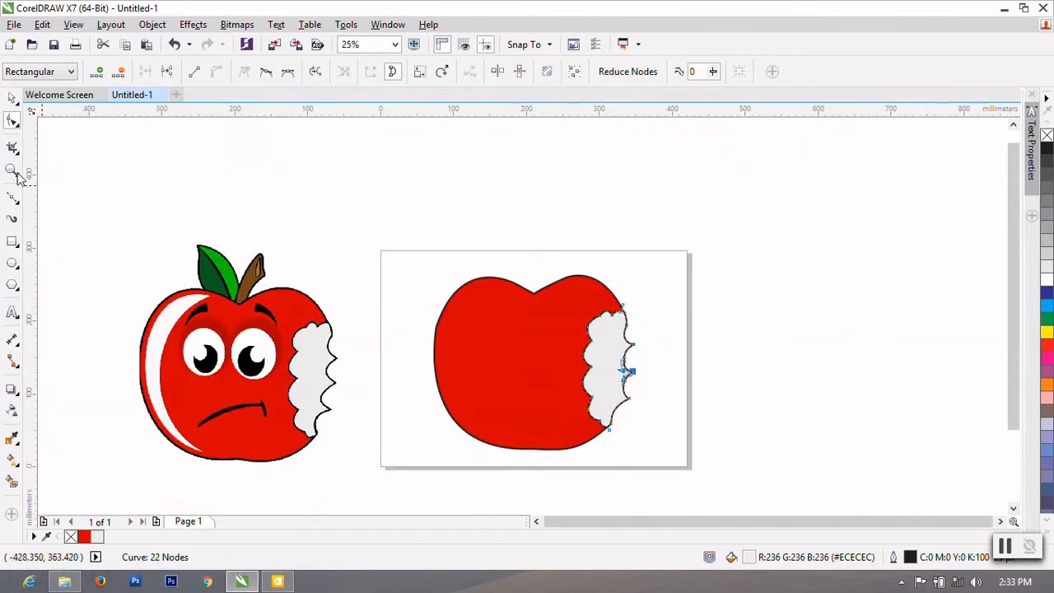
click(12, 99)
click(338, 184)
scroll(779, 305, down, 1)
scroll(689, 270, up, 1)
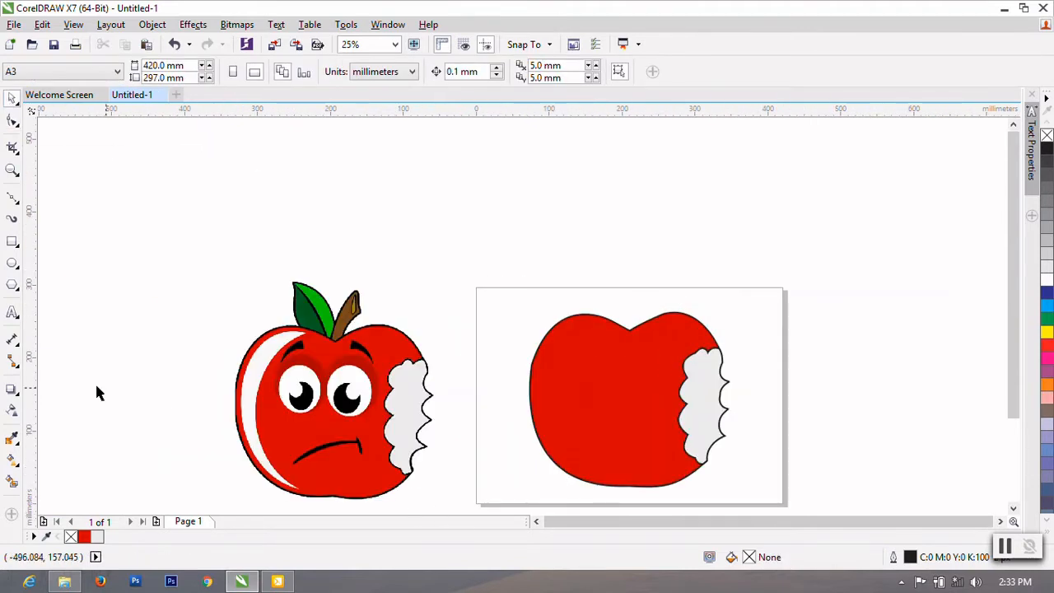
Trace the inner edge of a crescent highlight along the apple's left side, curving from the upper lobe to the lower edge
click(10, 198)
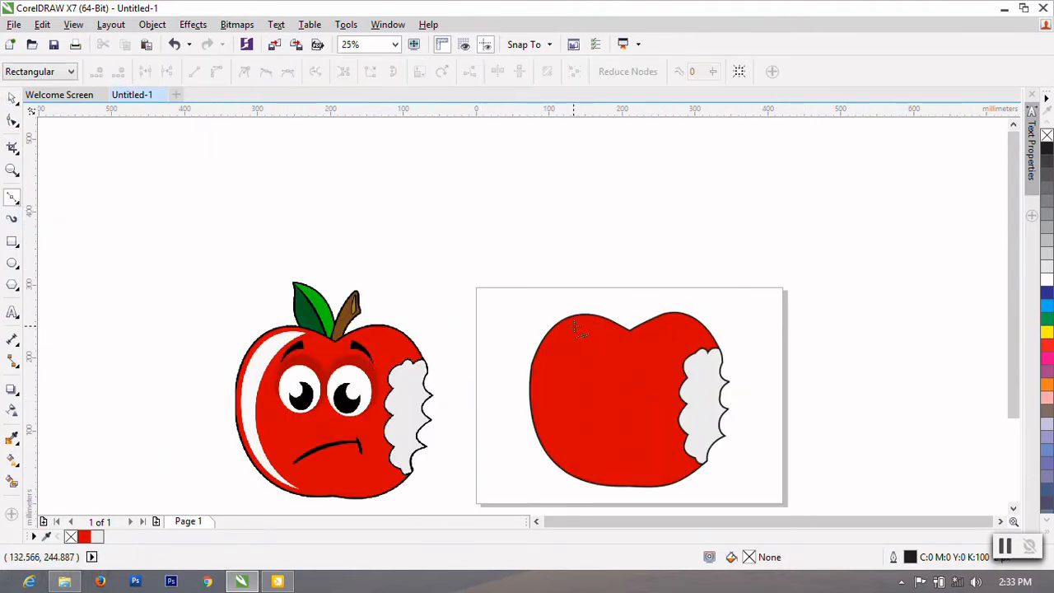
click(556, 393)
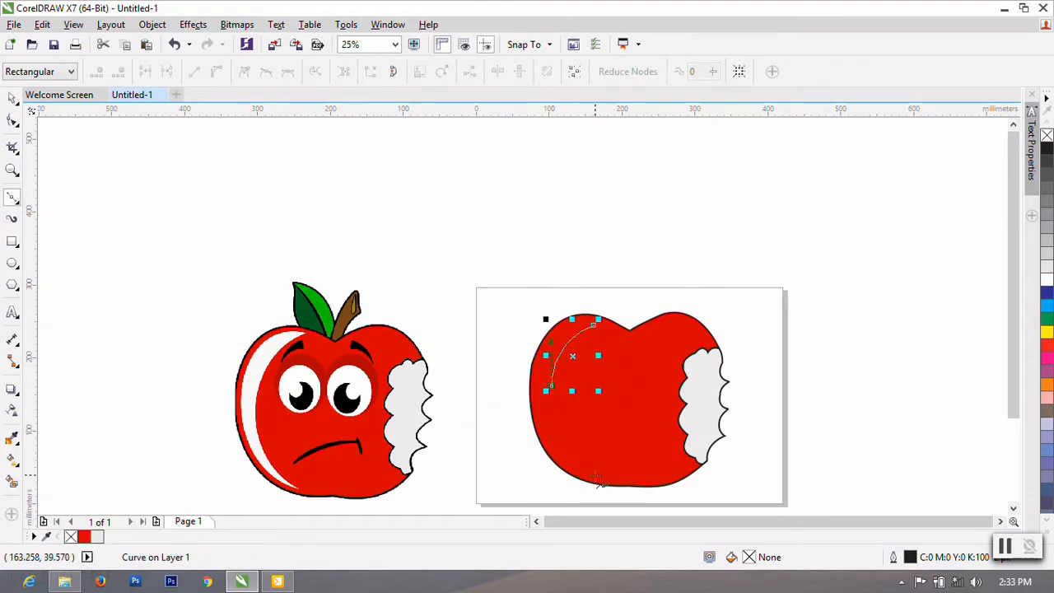
drag(598, 480, 654, 498)
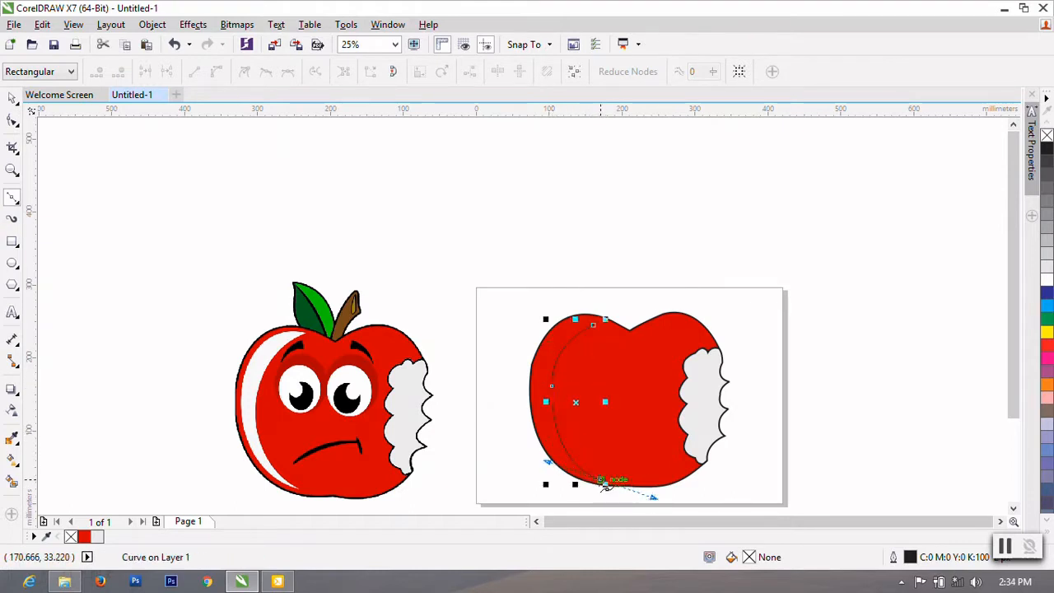
Trace the crescent's outer edge back up along the apple's left outline, ending beside the highlight's upper tip
drag(537, 421, 522, 373)
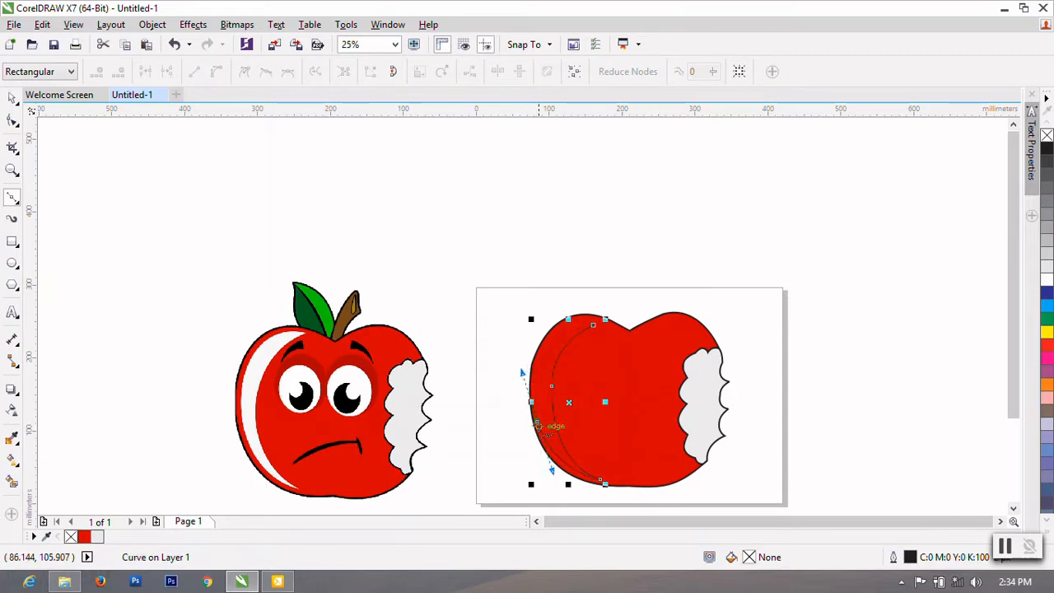
double_click(536, 422)
scroll(542, 342, up, 4)
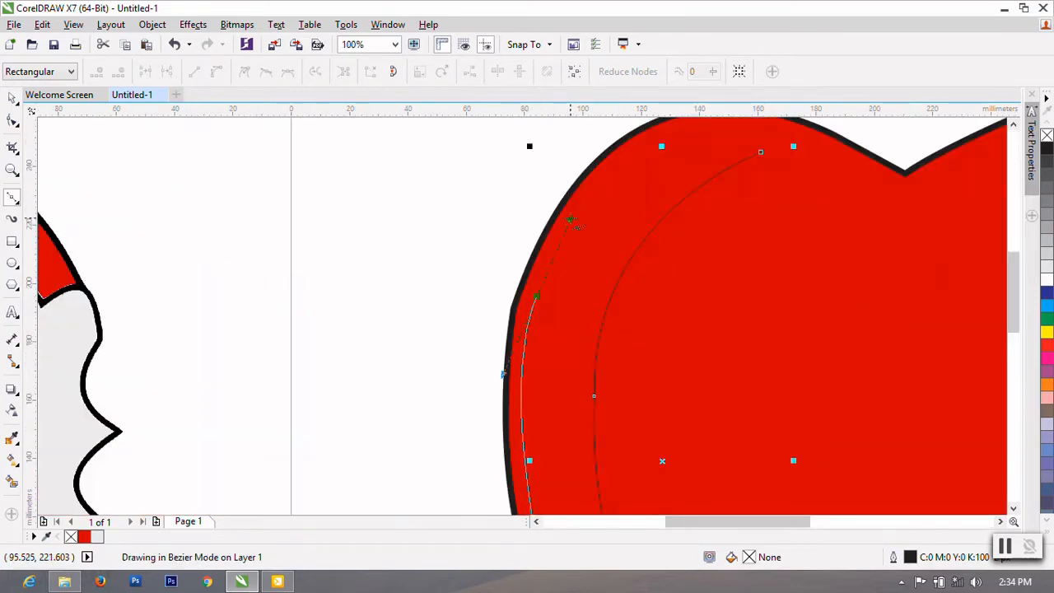
scroll(537, 296, down, 4)
scroll(539, 263, up, 4)
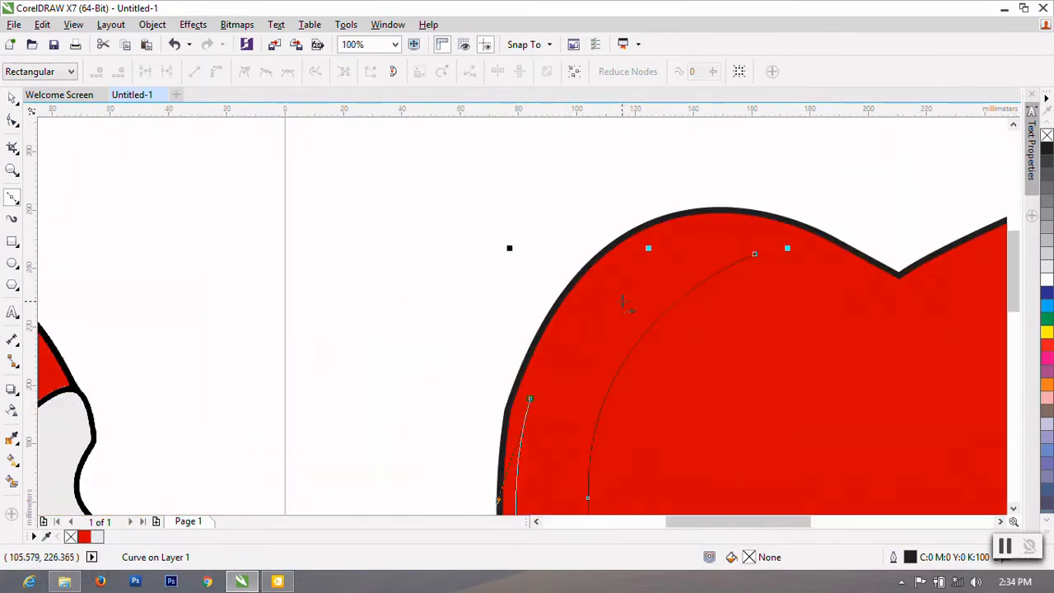
drag(725, 256, 887, 236)
scroll(655, 276, down, 4)
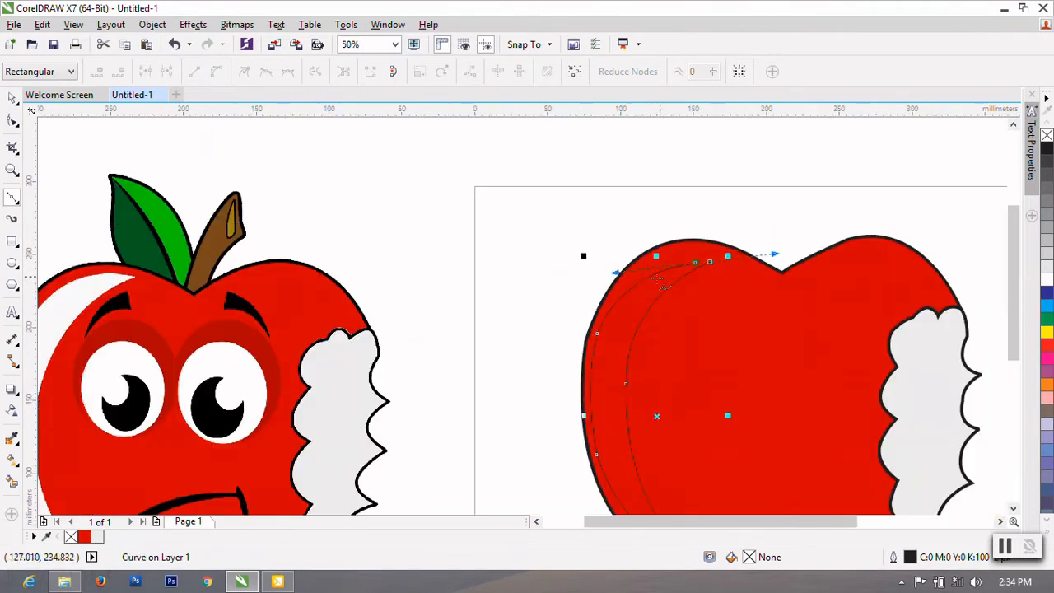
Close the crescent highlight curve, fill it with white and deselect it
right_click(627, 324)
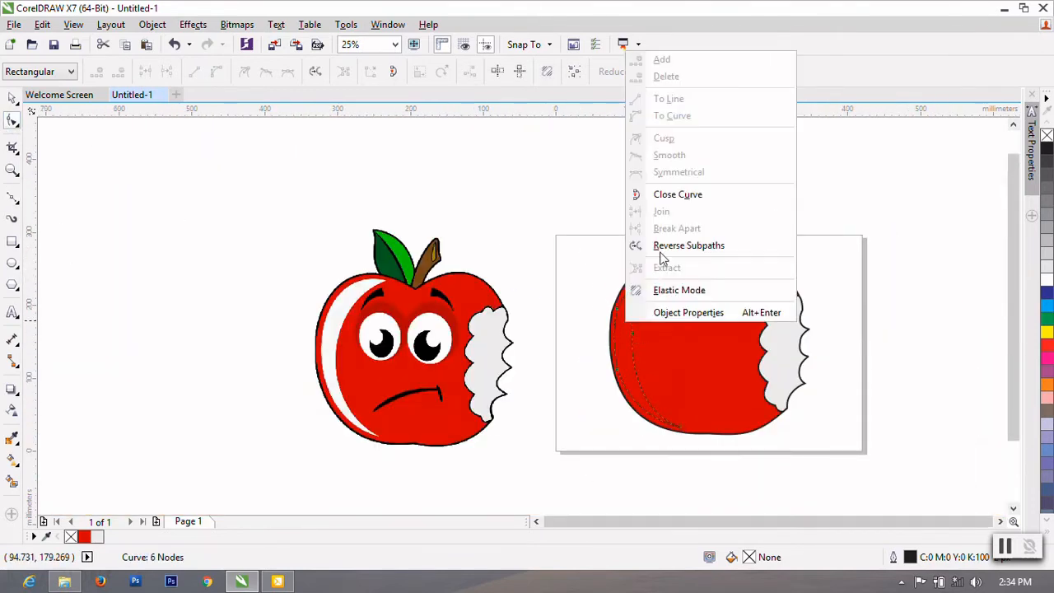
click(665, 196)
click(11, 99)
click(1046, 278)
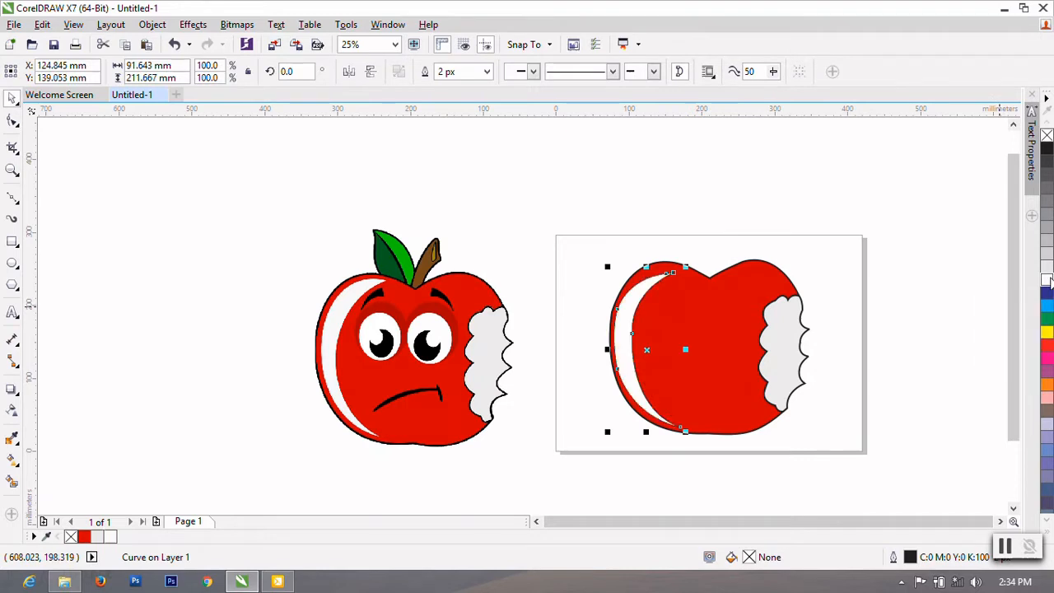
click(941, 288)
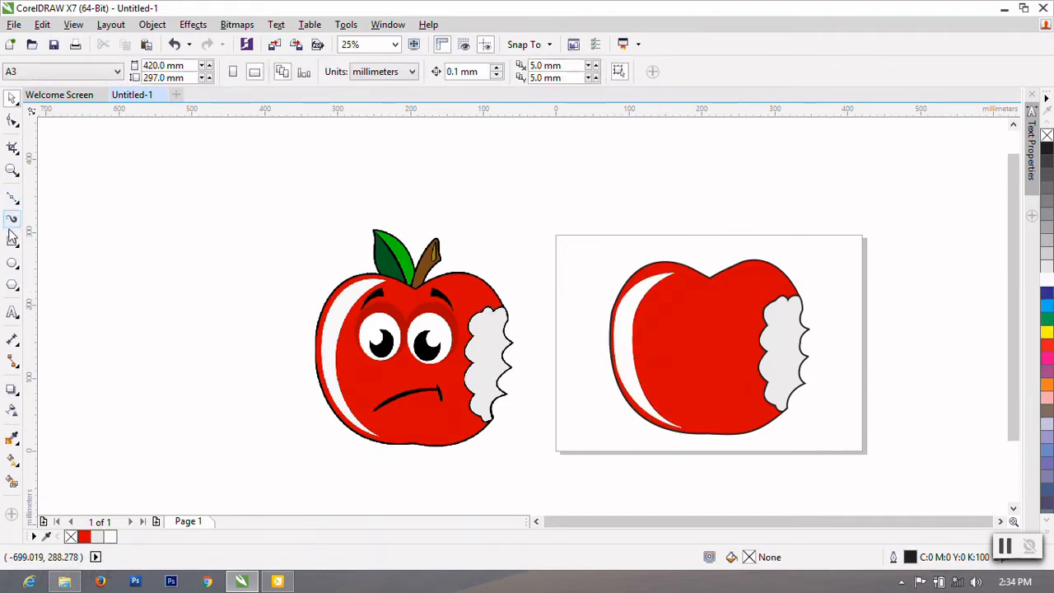
Draw an ellipse about 62 by 75 mm for the left eye, tilt it about 15° and move it slightly up and left
click(12, 262)
drag(659, 297, 715, 363)
click(688, 332)
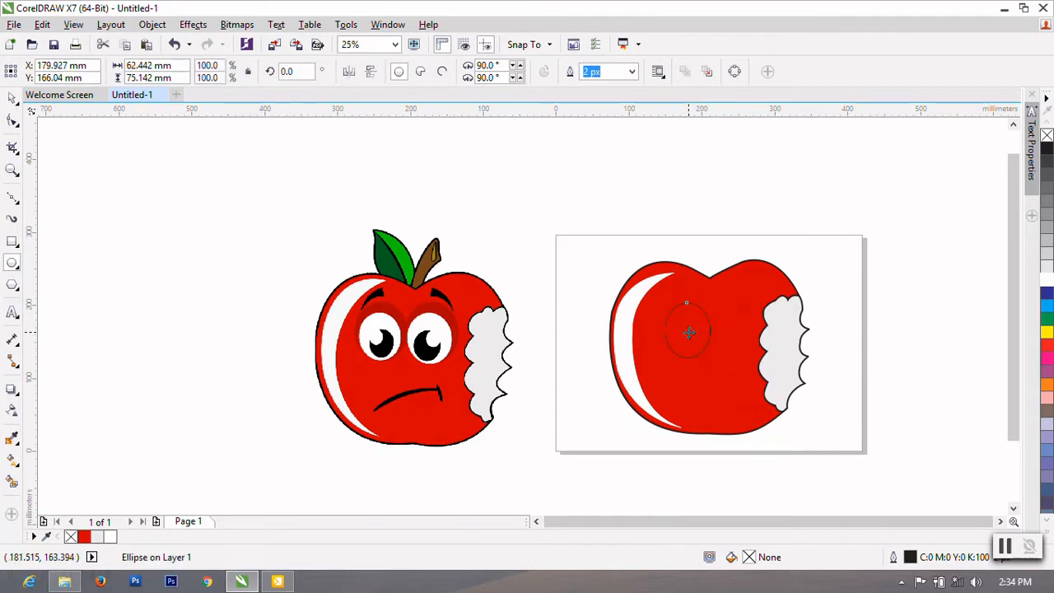
drag(716, 296, 706, 289)
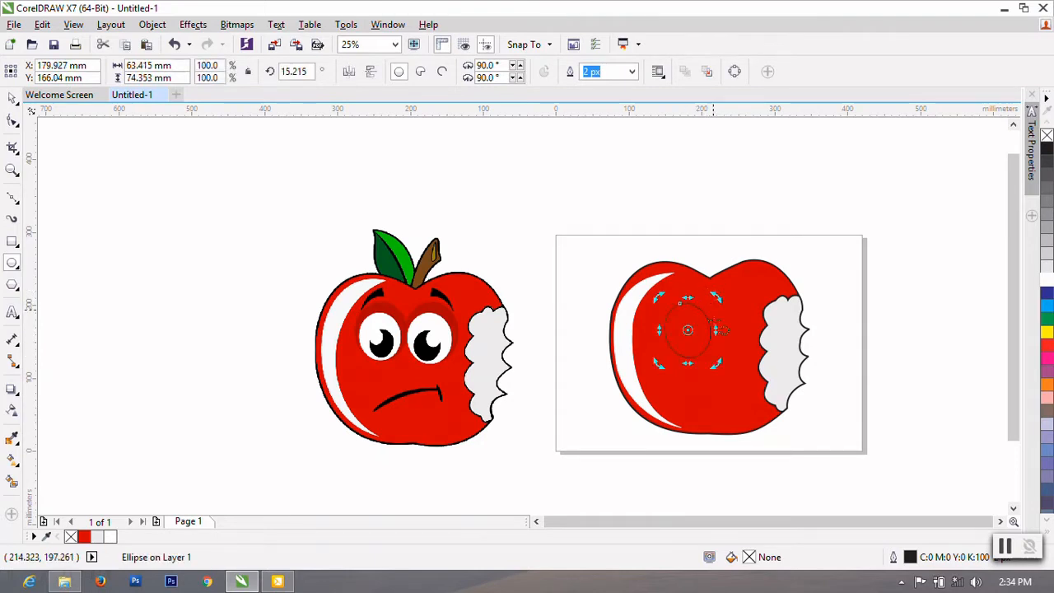
click(13, 98)
mouse_move(688, 332)
mouse_down()
mouse_move(670, 330)
mouse_move(677, 321)
mouse_up()
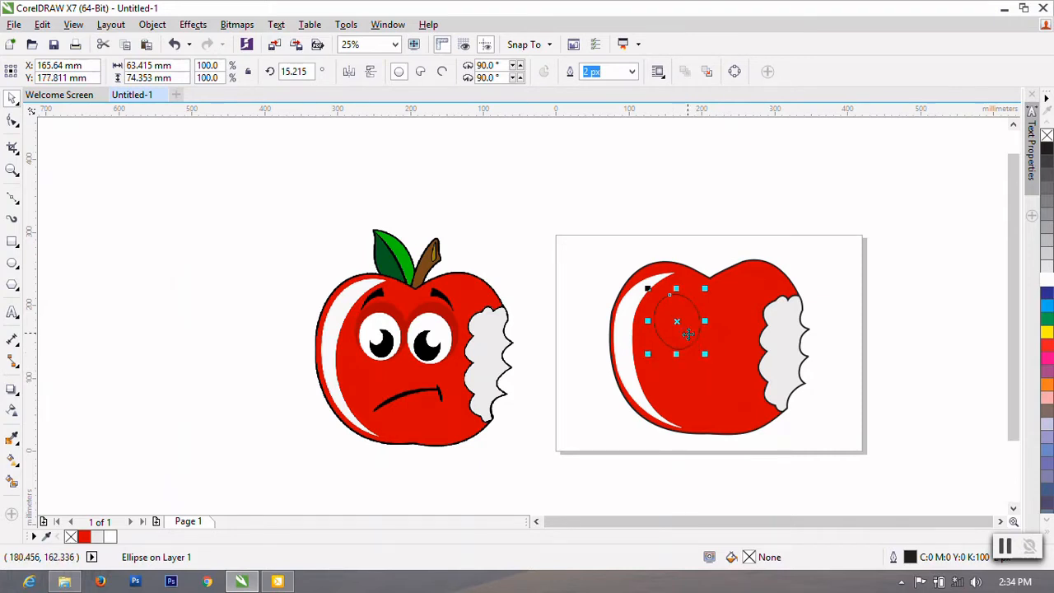
Place a mirrored copy of the left eye ellipse beside it for the right eye, adjust its tilt to about 166° and deselect it
click(349, 71)
drag(677, 321, 754, 295)
right_click(726, 322)
click(725, 323)
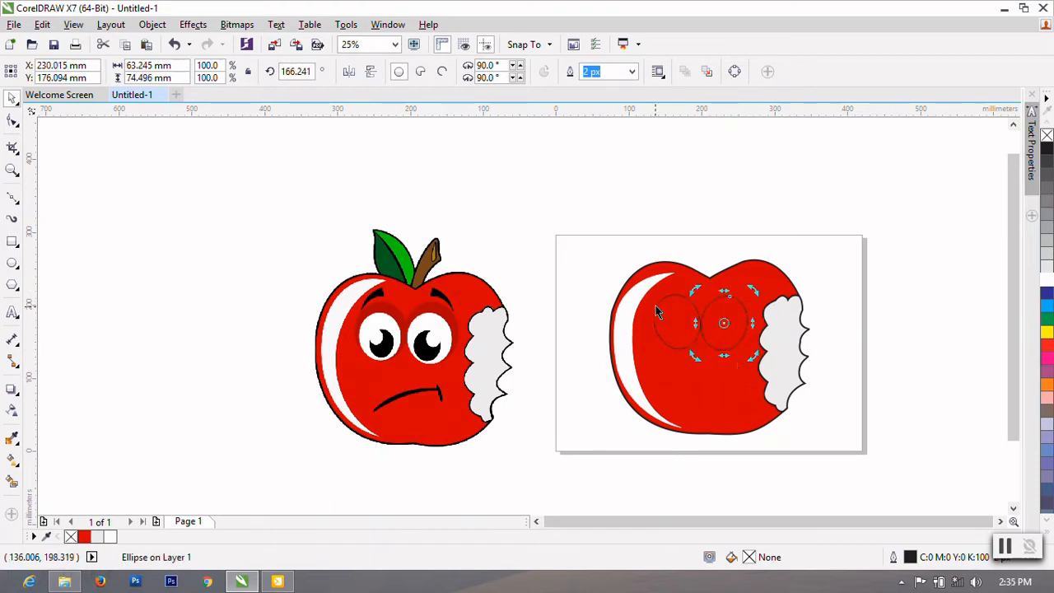
click(887, 361)
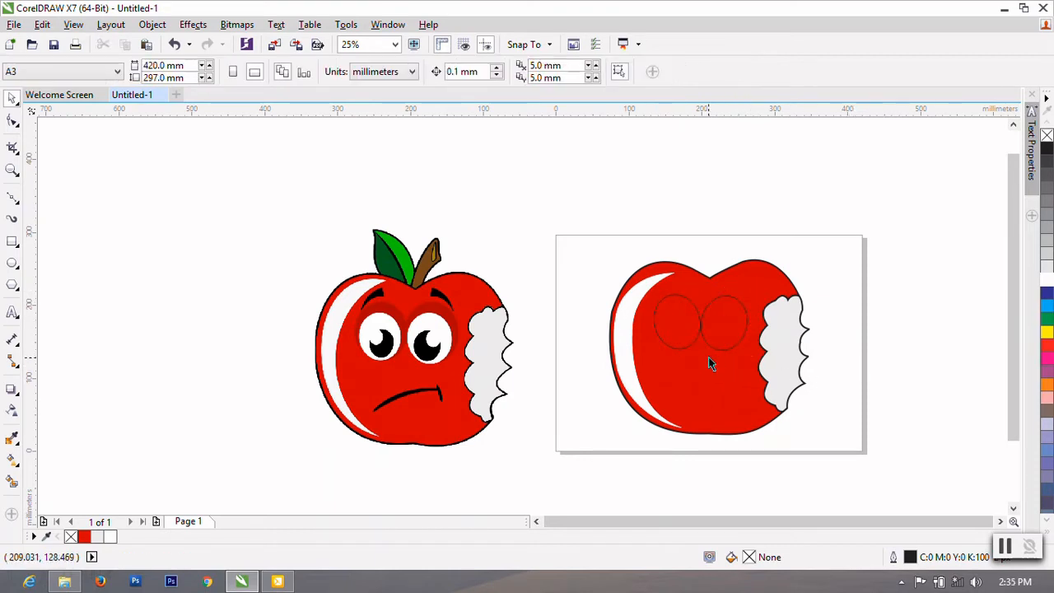
Make a copy of the right eye ellipse scaled to about 78% in its lower part and rotate it to about 190°
click(723, 352)
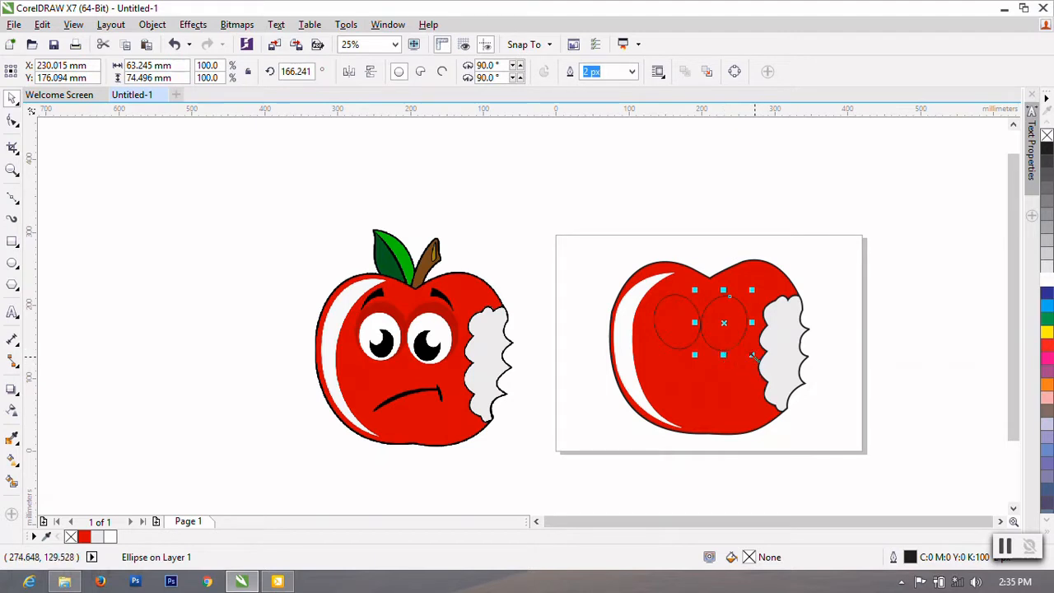
drag(751, 355, 746, 347)
scroll(725, 330, up, 2)
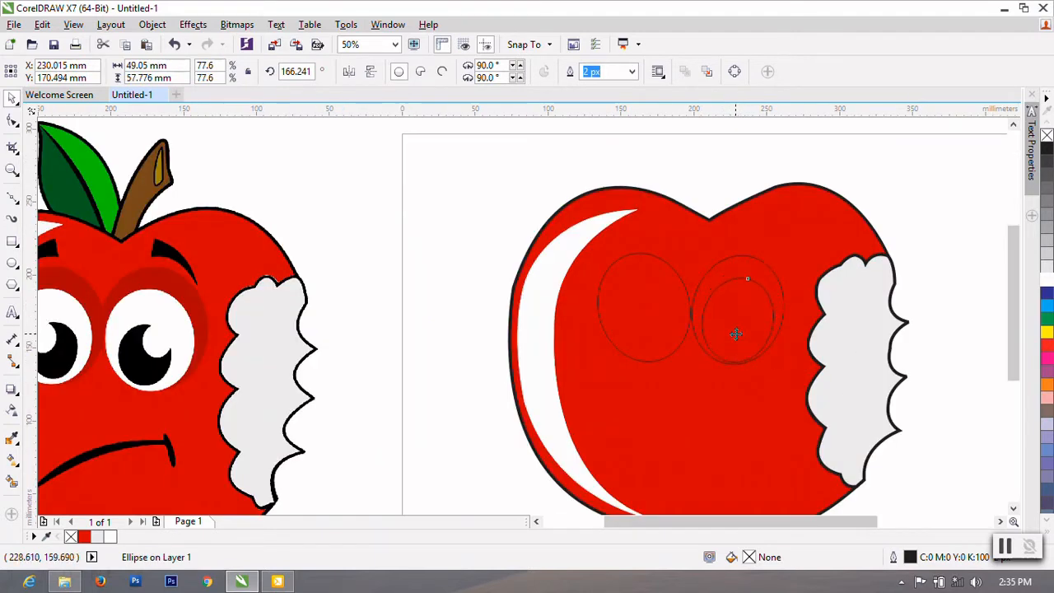
click(735, 333)
mouse_move(778, 274)
mouse_down()
mouse_move(756, 272)
mouse_move(763, 276)
mouse_up()
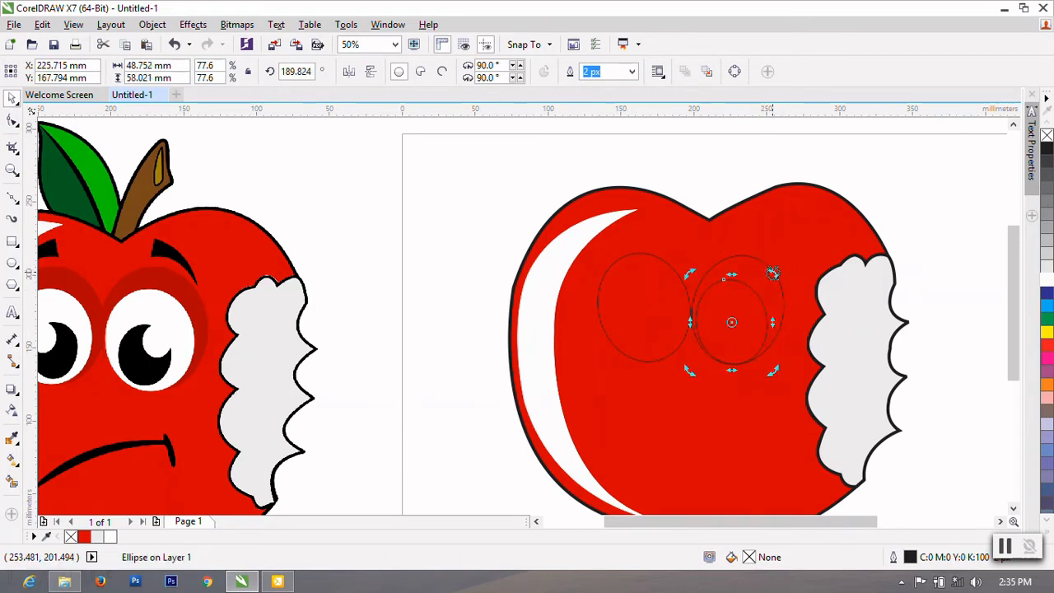
Stretch the right eye's inner and outer ellipses upward, then make the left eye ellipse slightly taller
click(732, 323)
drag(731, 275, 736, 242)
click(735, 257)
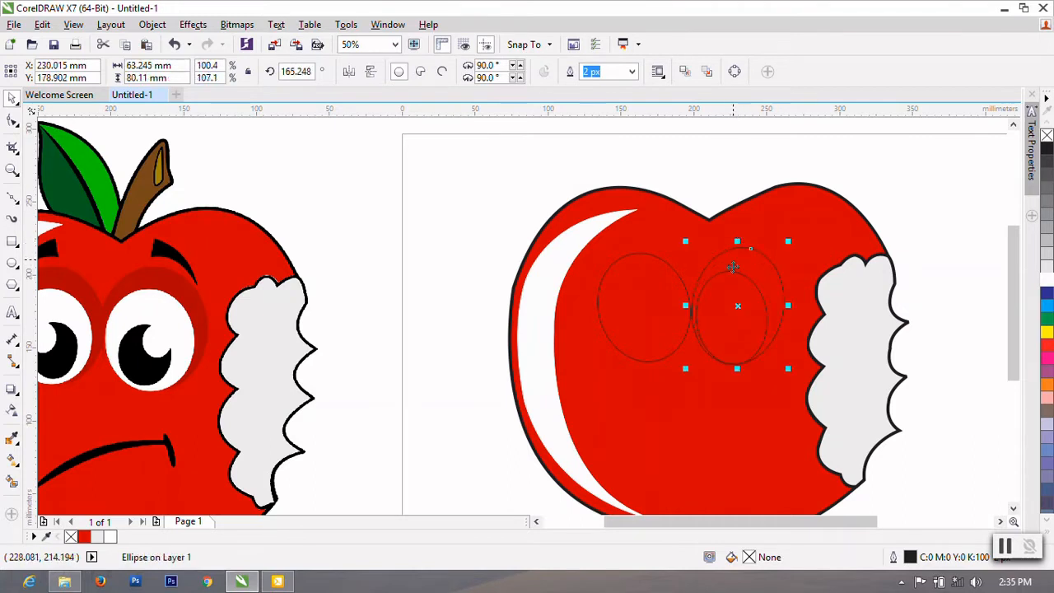
click(634, 266)
drag(641, 241, 642, 243)
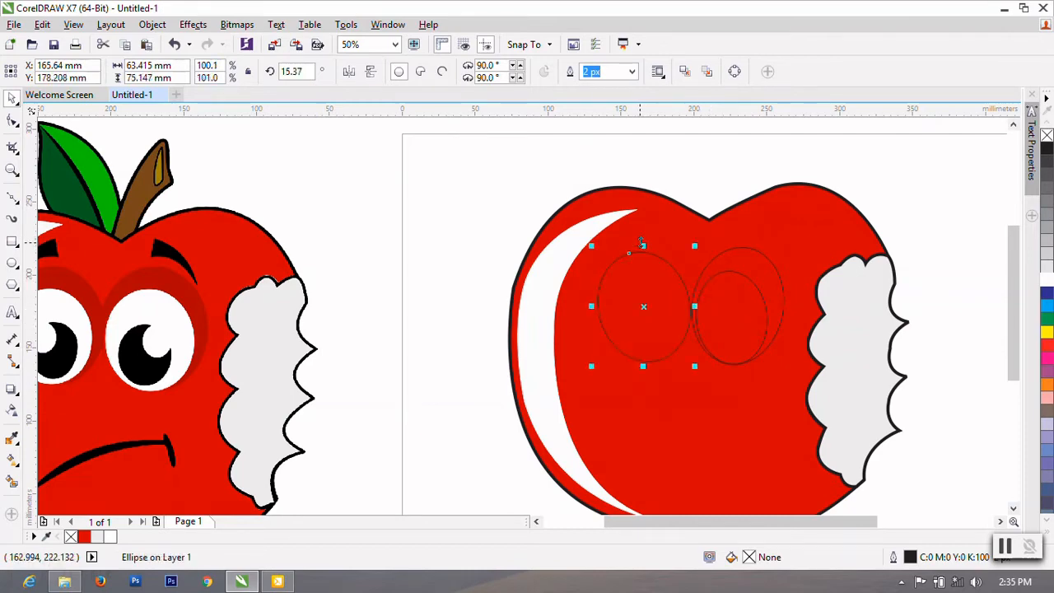
Copy the right eye's inner ellipse into the left eye ellipse
drag(725, 280, 647, 317)
scroll(693, 375, down, 1)
key(ctrl+z)
scroll(685, 367, up, 2)
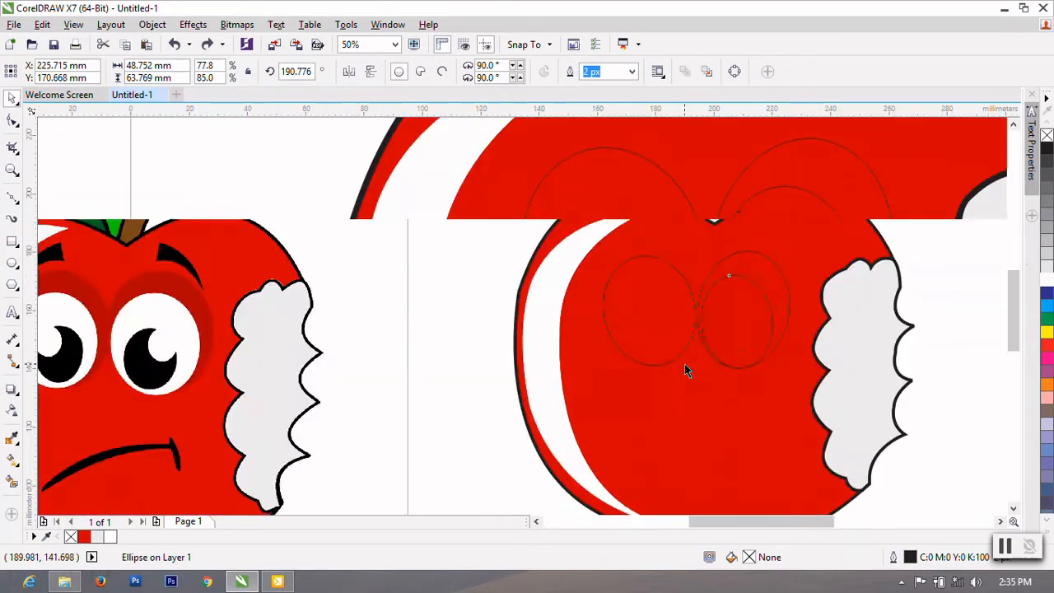
key(ctrl+shift+z)
scroll(650, 334, down, 2)
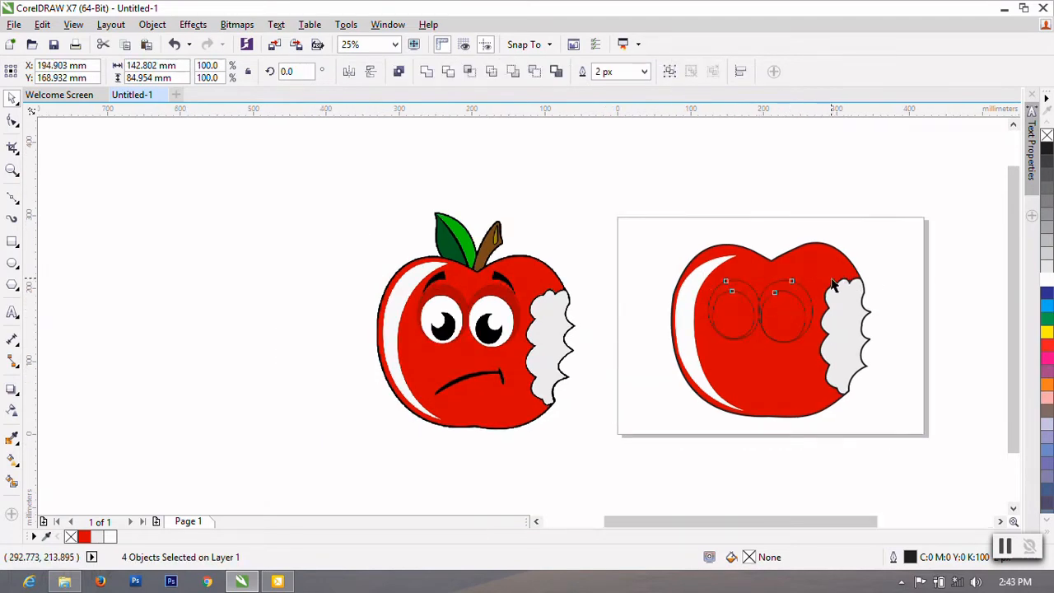
Nudge all four eye outlines together about 5 mm up and 3 mm to the right, then deselect them
scroll(830, 278, up, 1)
key(Up)
key(Up)
key(Up)
key(Up)
key(Up)
key(Up)
key(Up)
key(Up)
key(Up)
key(Up)
key(Up)
key(Up)
key(Up)
key(Up)
key(Up)
key(Up)
key(Up)
key(Up)
key(Up)
key(Up)
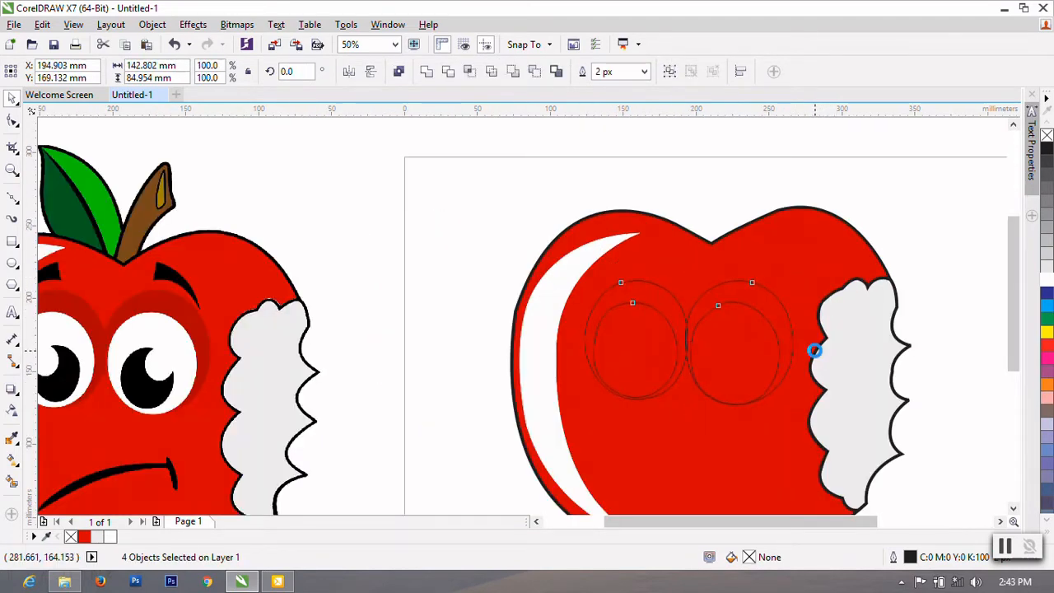
key(Right)
key(Right)
key(Right)
key(Right)
key(Right)
key(Right)
key(Right)
key(Right)
key(Right)
key(Right)
key(Right)
key(Right)
key(Right)
key(Right)
key(Right)
key(Right)
key(Right)
key(Right)
key(Right)
key(Right)
key(Up)
key(Up)
key(Up)
key(Up)
key(Up)
key(Up)
key(Up)
key(Up)
key(Up)
key(Up)
key(Up)
key(Up)
key(Up)
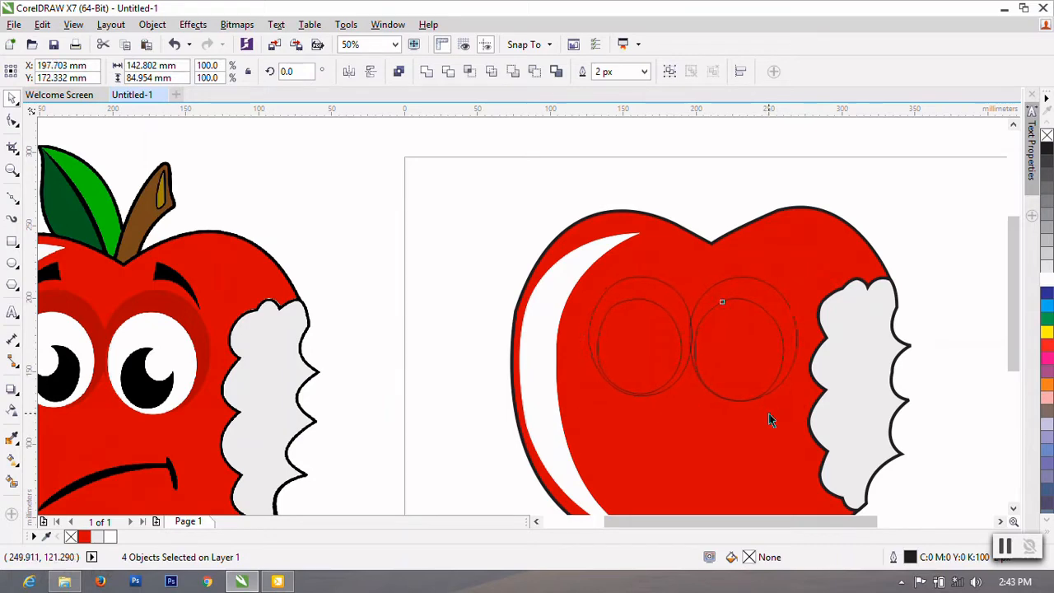
key(Right)
key(Right)
key(Right)
key(Right)
key(Right)
key(Right)
key(Right)
key(Right)
scroll(805, 393, down, 1)
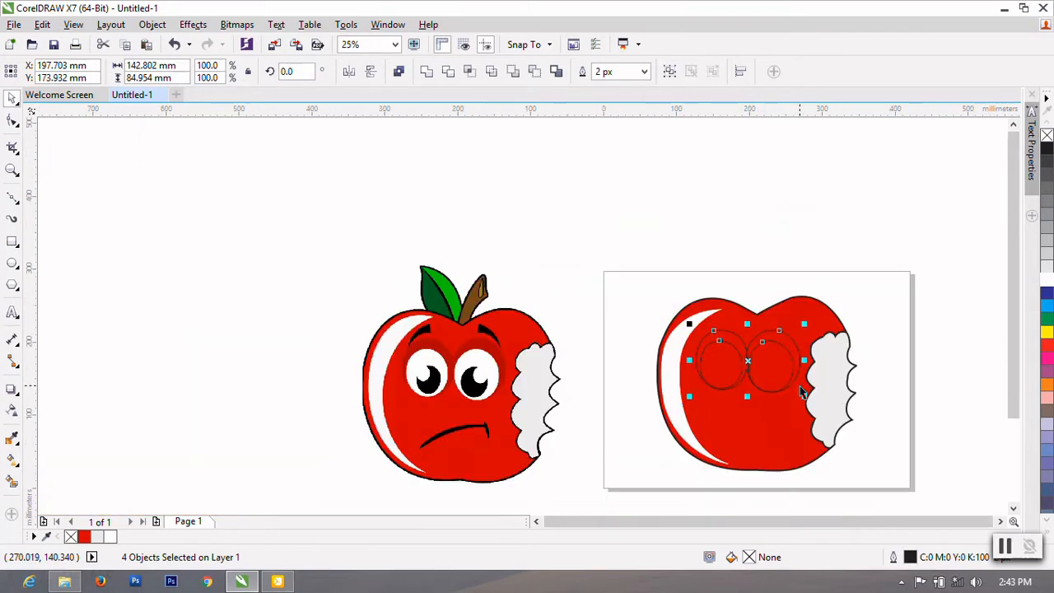
scroll(742, 362, up, 1)
click(472, 282)
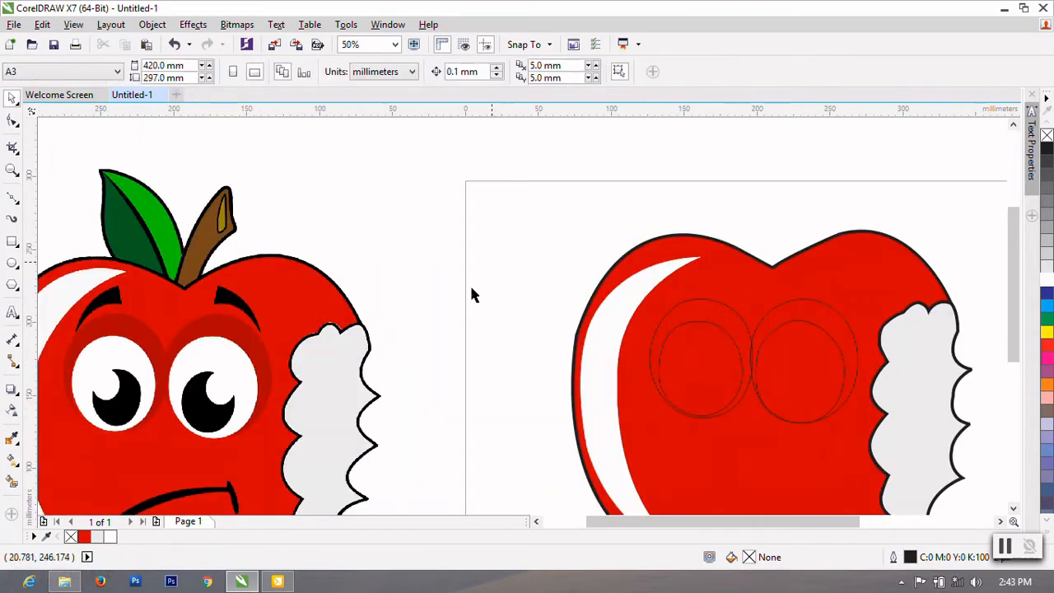
Sample the dark red from the shading around the reference apple's eyes
click(12, 438)
click(136, 329)
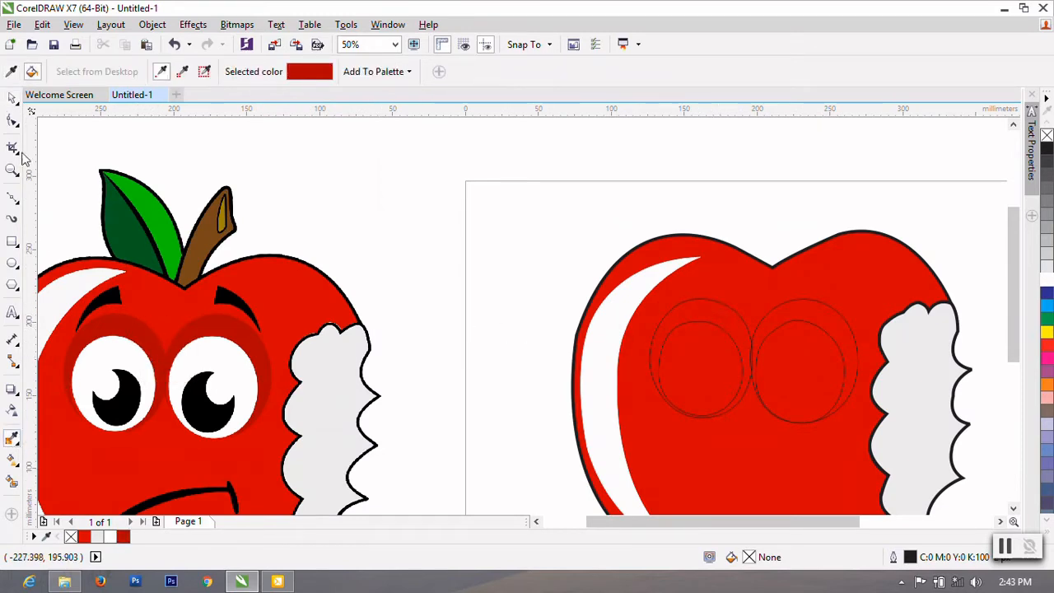
click(154, 349)
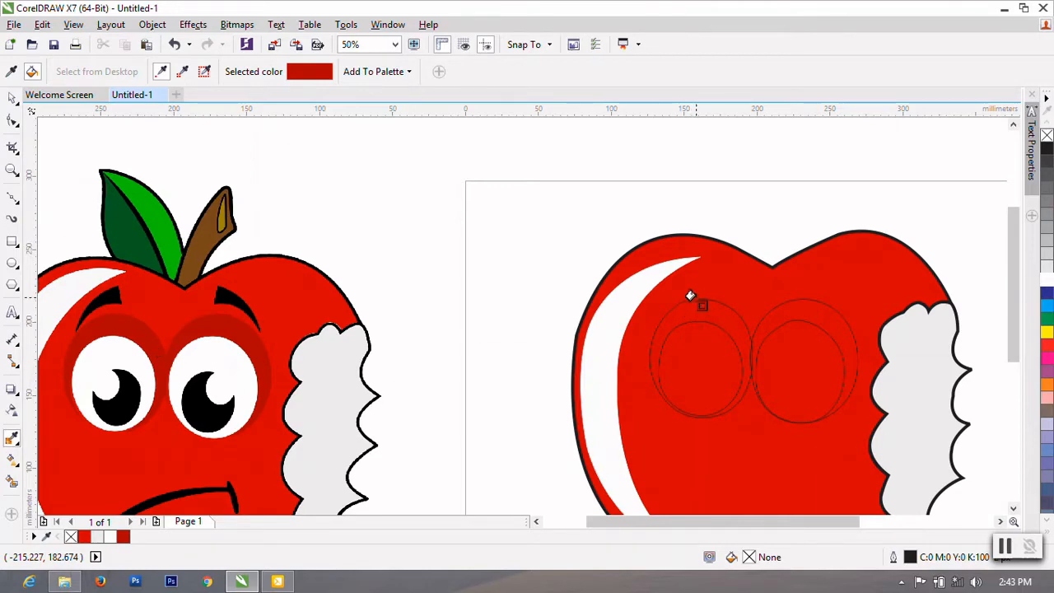
scroll(702, 307, up, 1)
key(space)
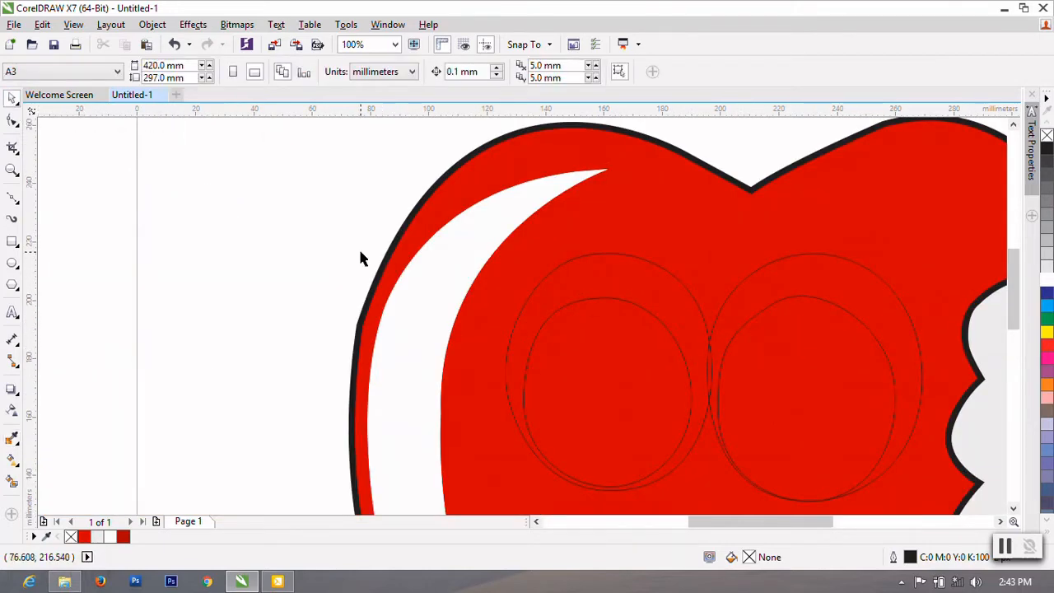
Fill the left and right outer eye shapes with the sampled dark red (#AE0202)
click(680, 291)
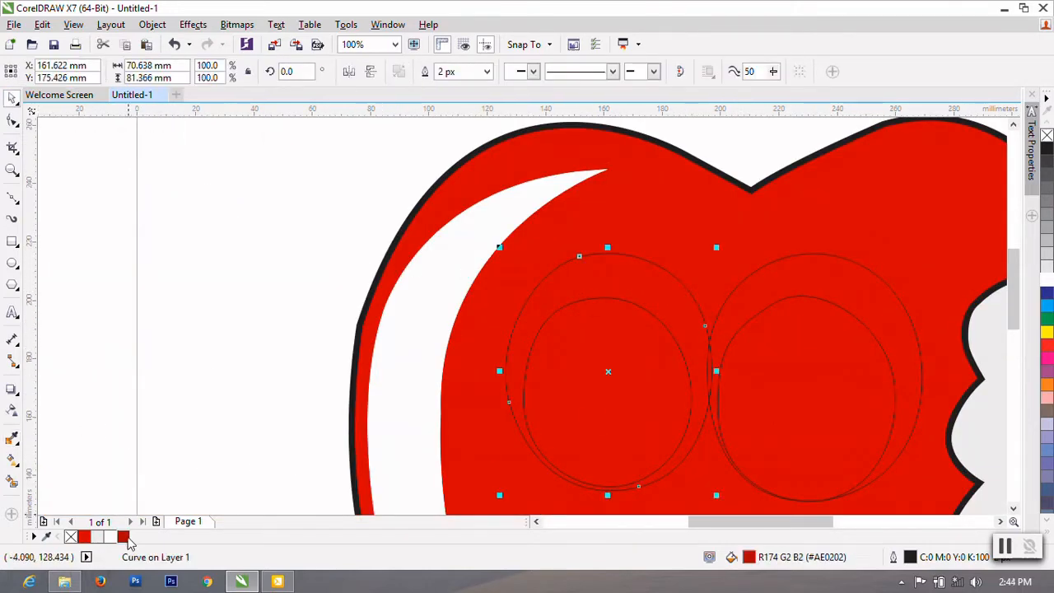
double_click(112, 537)
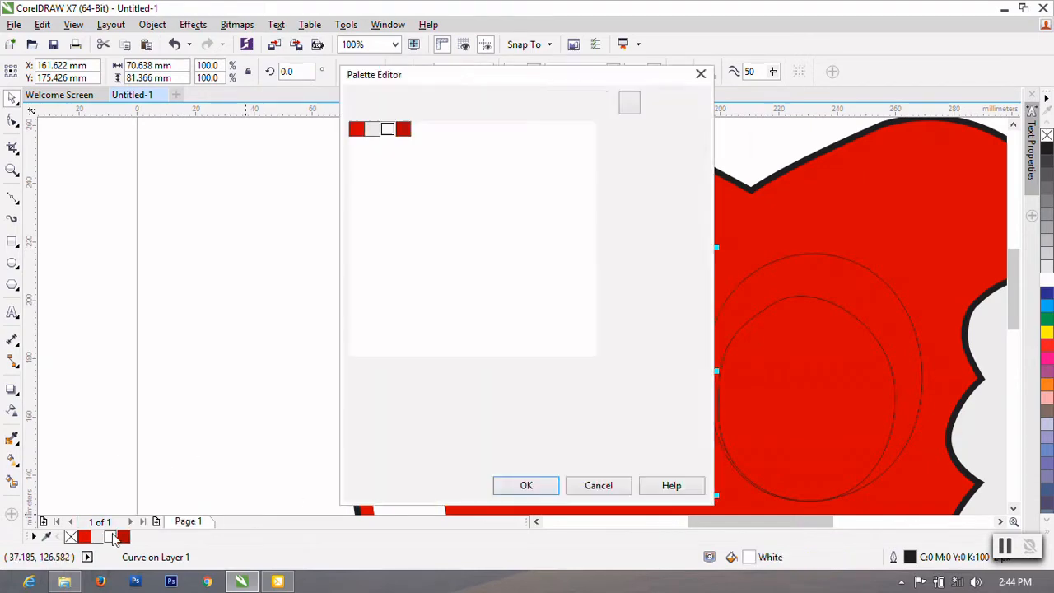
click(701, 73)
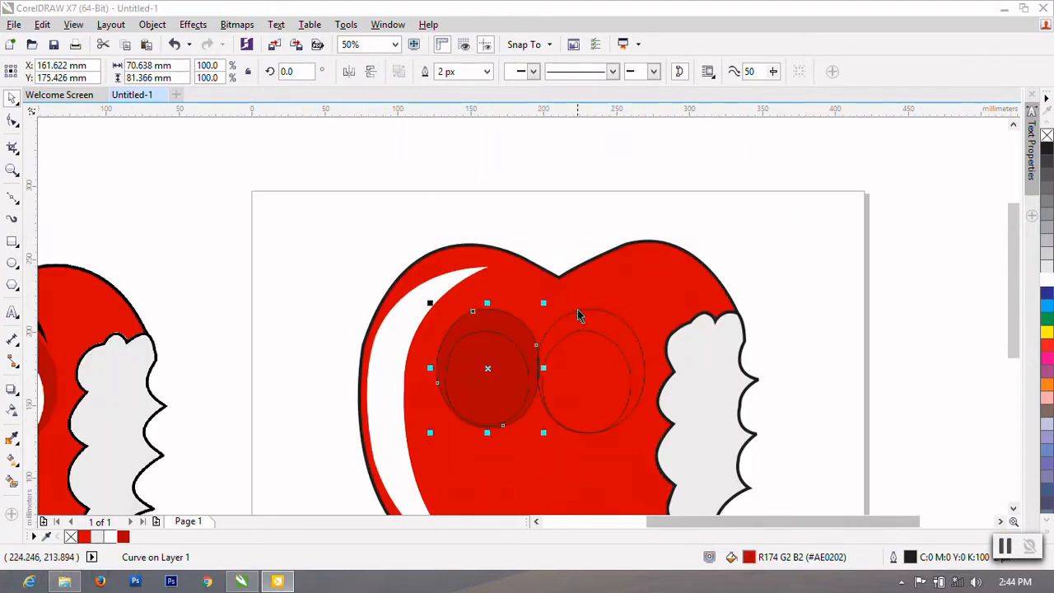
click(598, 313)
click(124, 538)
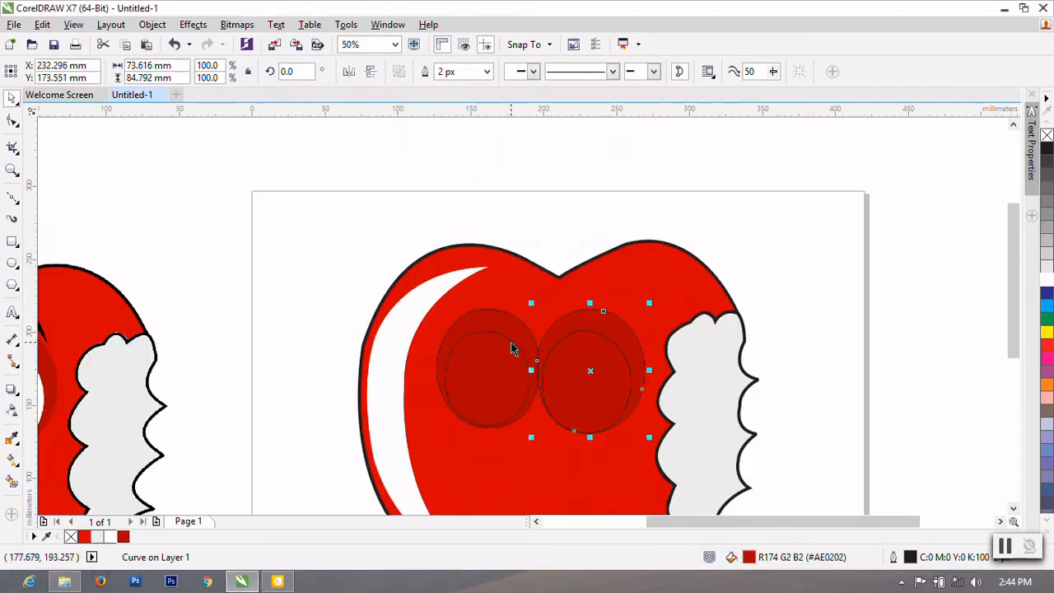
Fill both inner eye ovals with white and deselect them
click(463, 395)
click(111, 536)
click(563, 343)
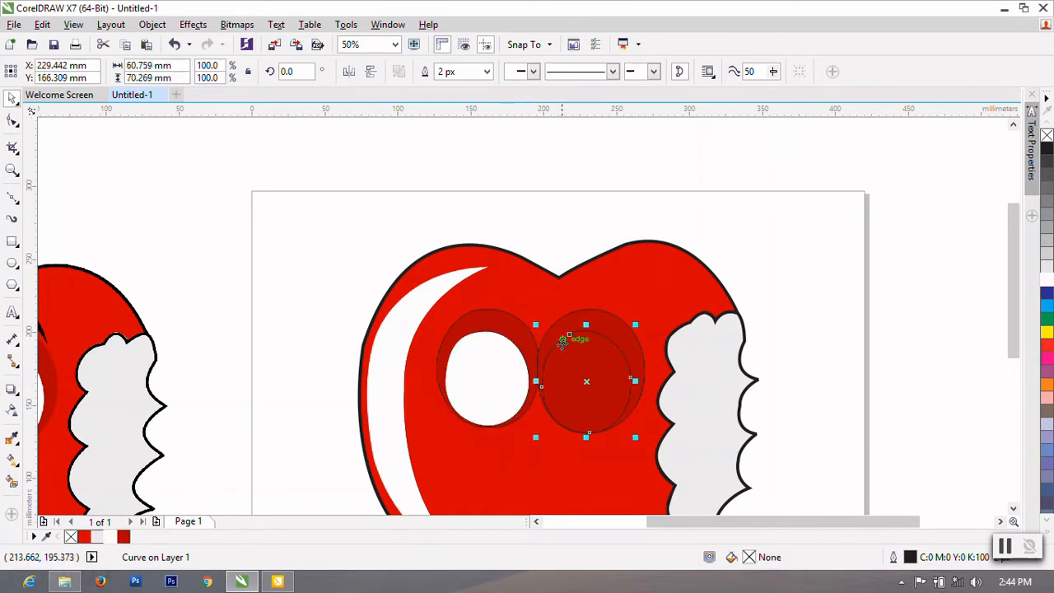
click(109, 538)
key(Escape)
scroll(513, 362, down, 2)
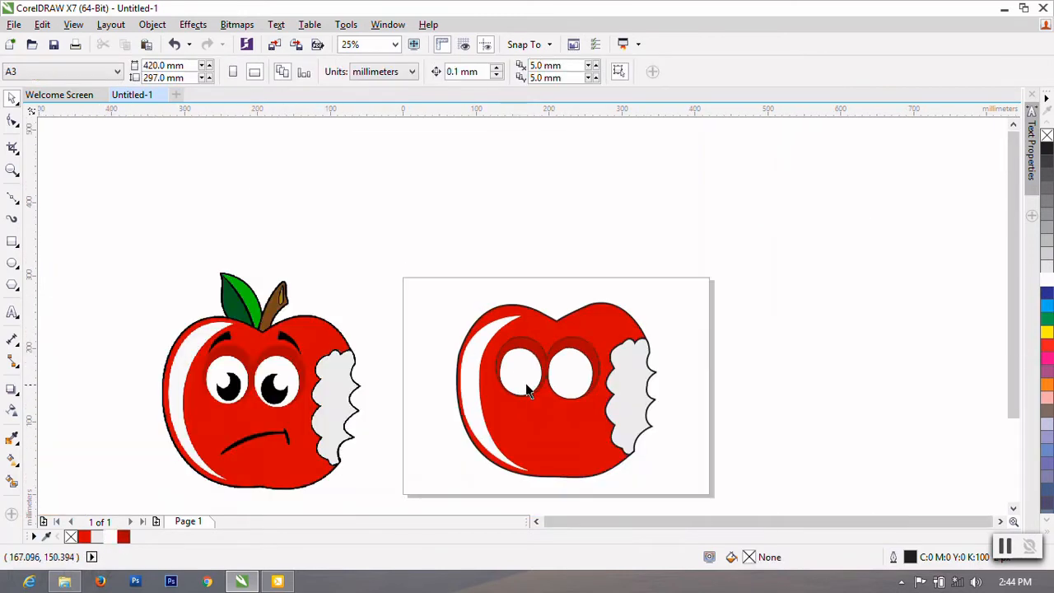
Remove the outline from the four eye shapes, both dark red outer shapes and both white ovals, and deselect them
scroll(535, 371, up, 4)
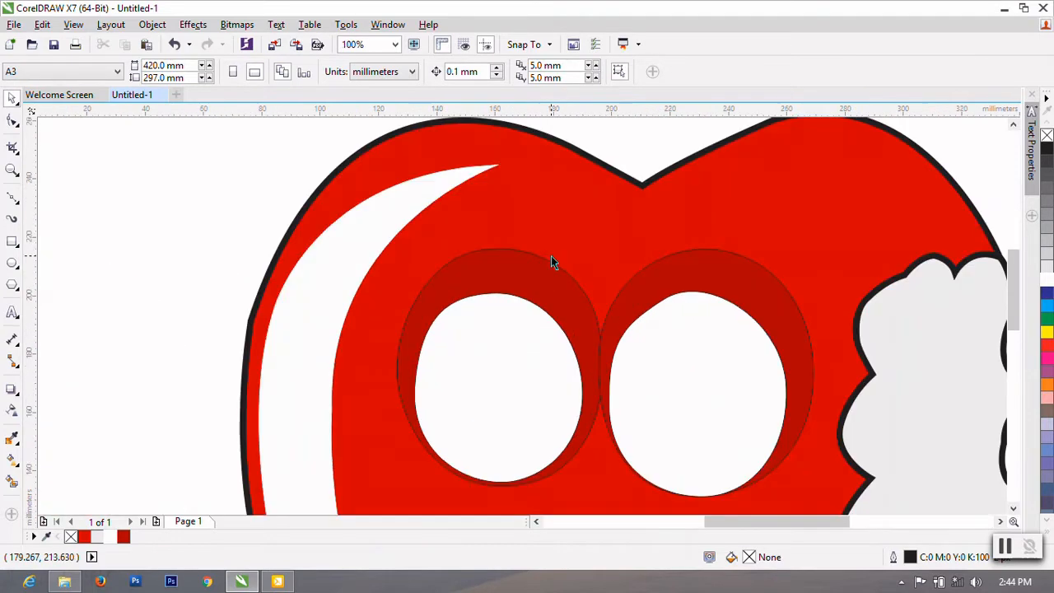
click(553, 264)
shift+click(671, 278)
shift+click(683, 335)
shift+click(489, 392)
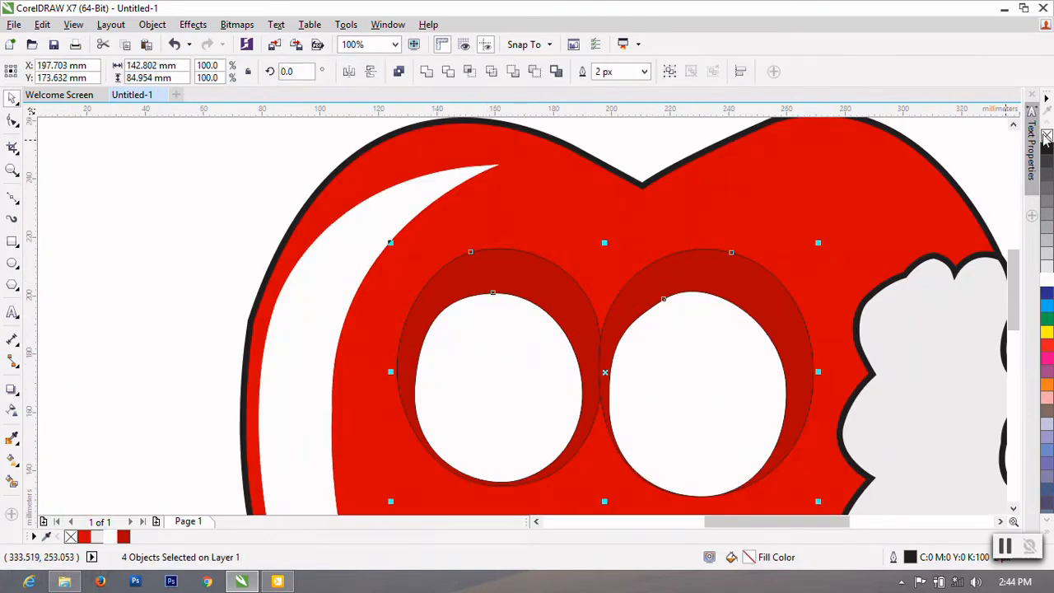
scroll(893, 251, down, 2)
click(486, 319)
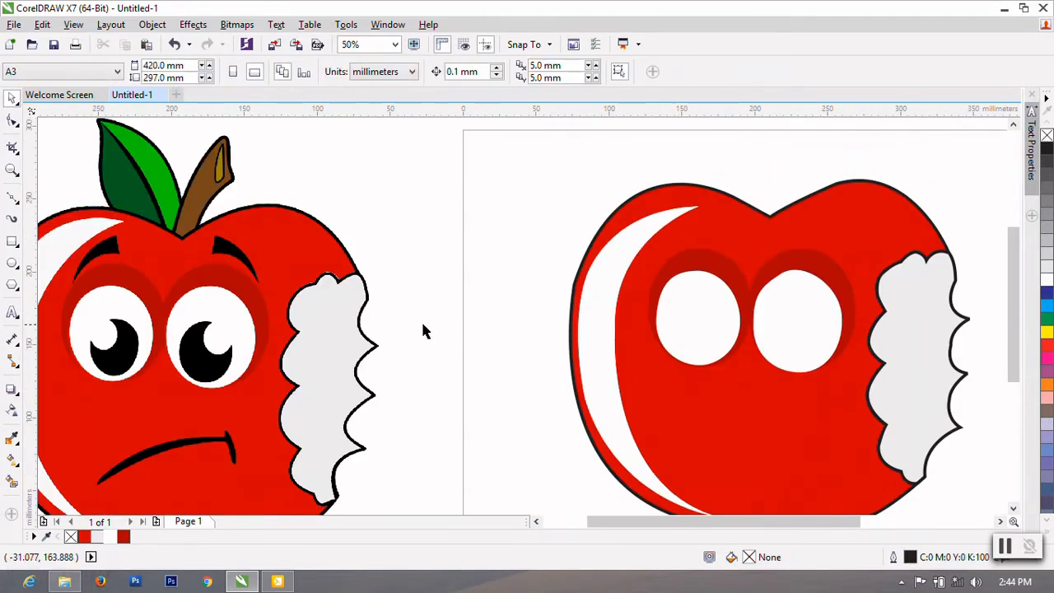
Draw the outer curve of a crescent pupil, about 30 by 33 mm, inside the left white eye oval
click(13, 198)
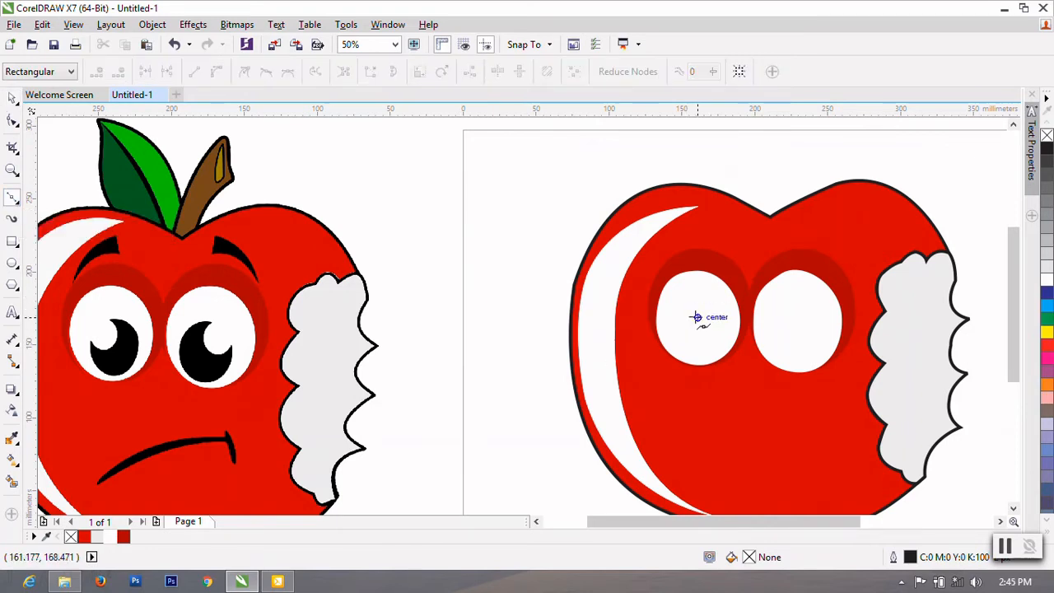
drag(721, 338, 721, 363)
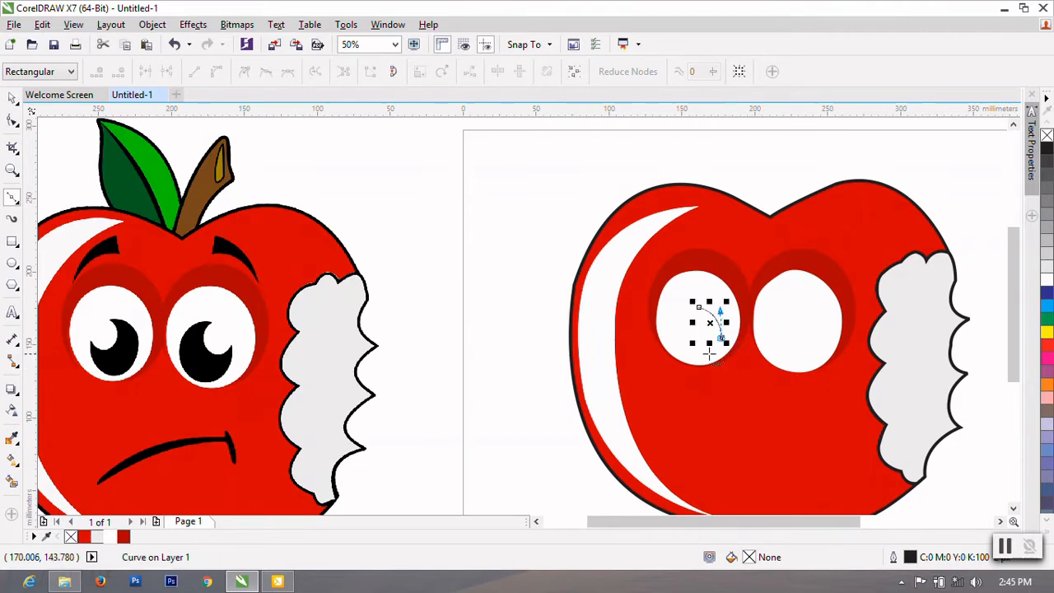
scroll(716, 350, up, 2)
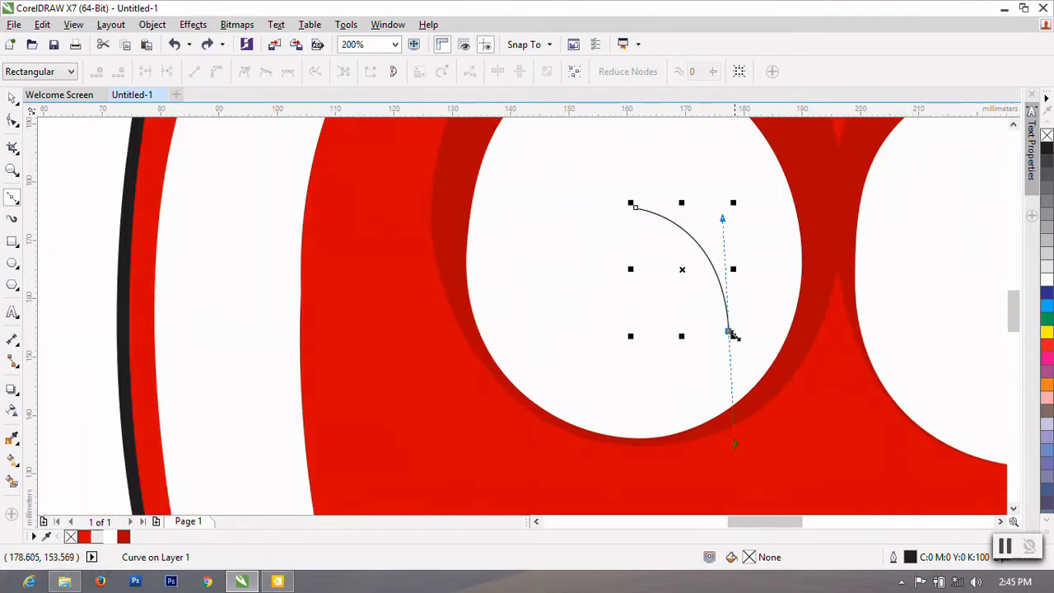
click(730, 334)
drag(661, 406, 723, 393)
scroll(659, 404, down, 2)
scroll(603, 364, up, 1)
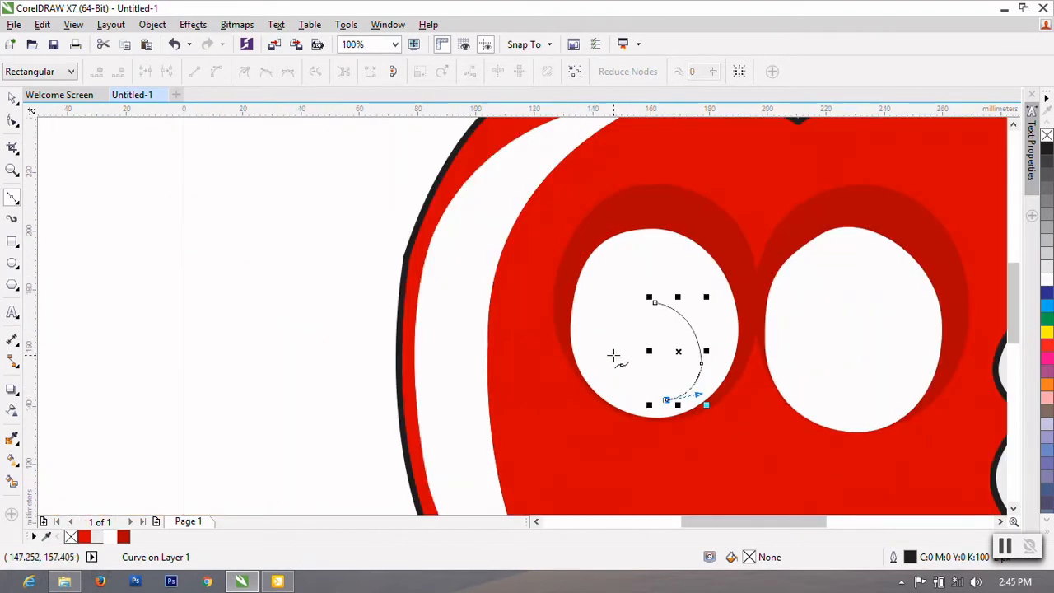
drag(613, 356, 604, 309)
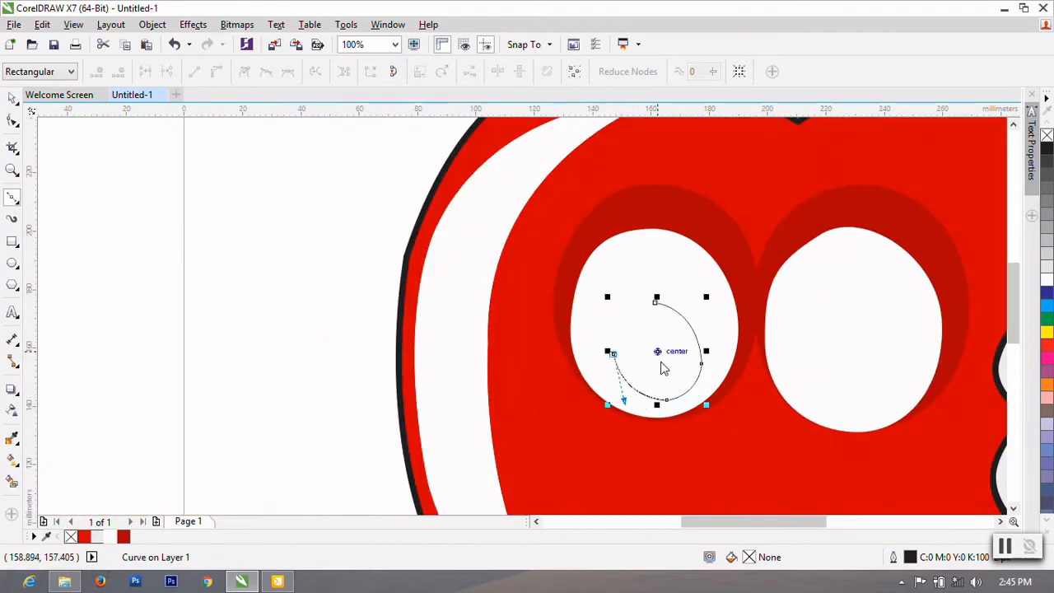
Continue the pupil outline with the concave inner curve from the crescent's left tip back up to its starting tip
scroll(663, 368, down, 1)
scroll(658, 358, up, 2)
drag(669, 350, 696, 333)
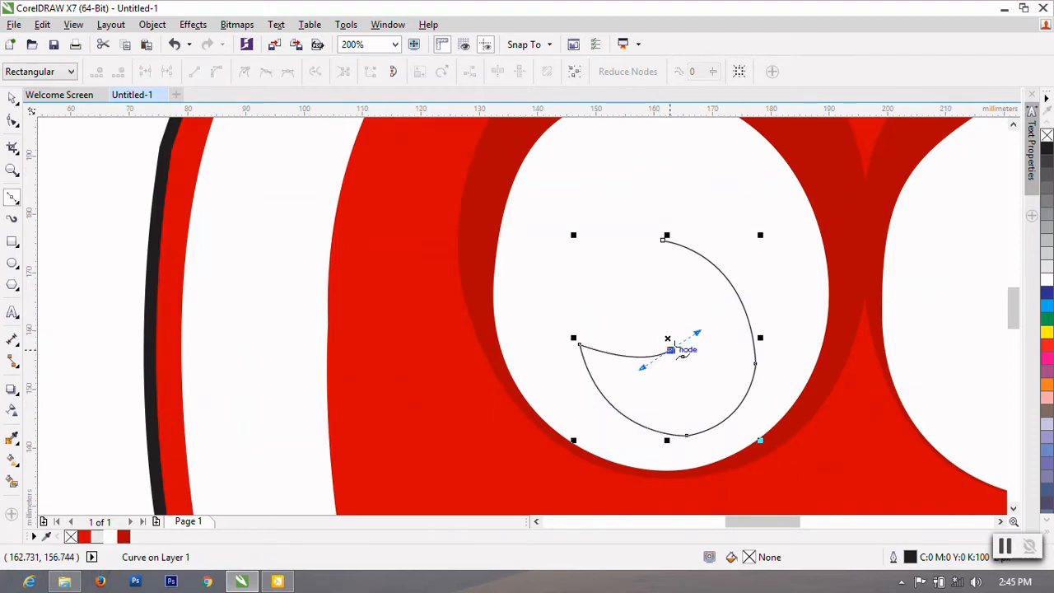
drag(665, 260, 624, 200)
Close the left pupil's crescent by removing its stray end node, and fill the shape with black (K:100)
click(13, 119)
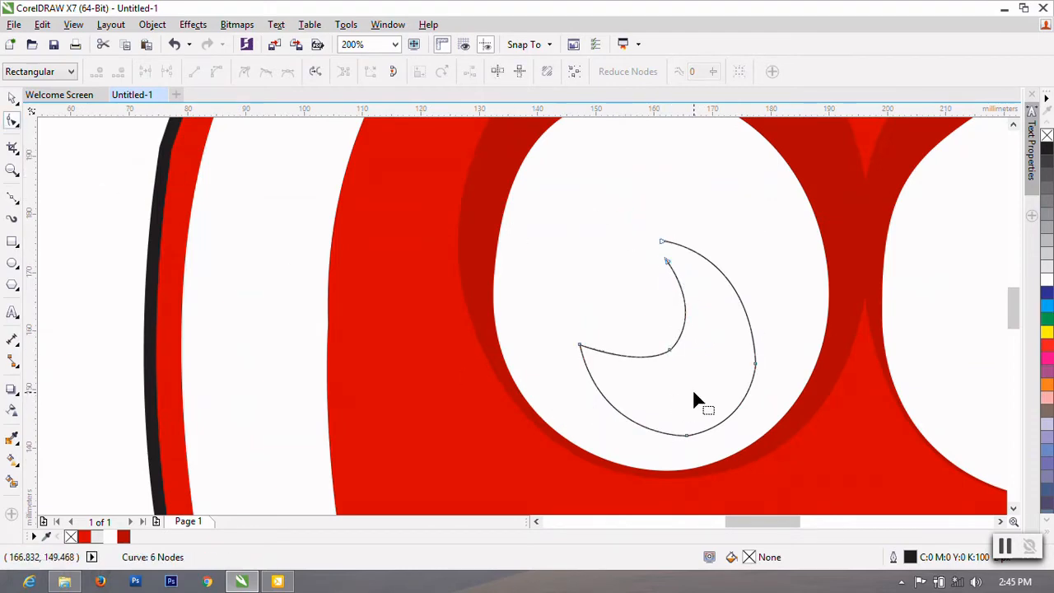
key(Delete)
scroll(569, 367, down, 1)
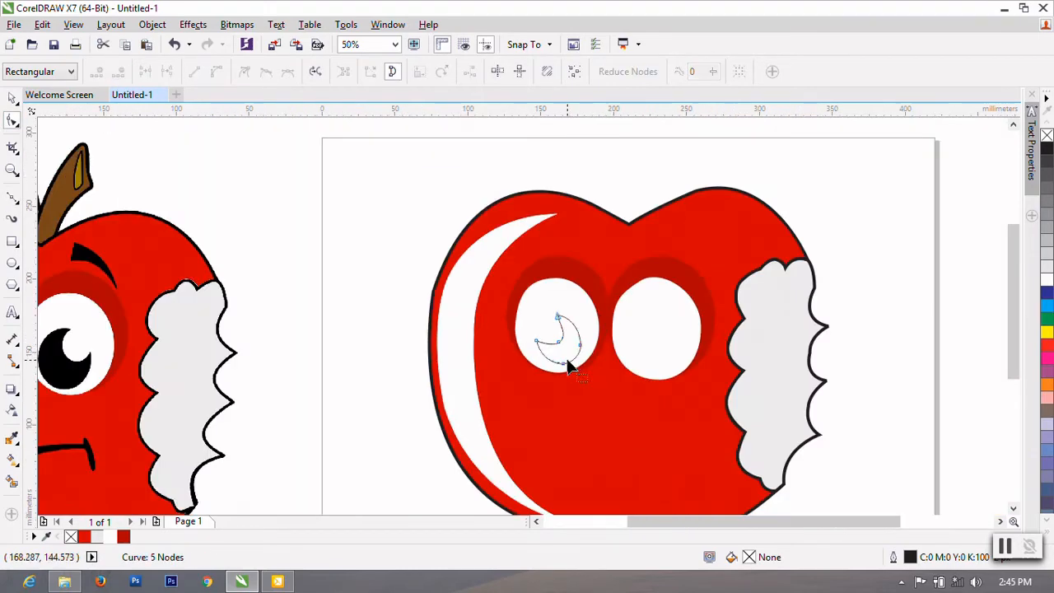
key(space)
scroll(527, 393, down, 1)
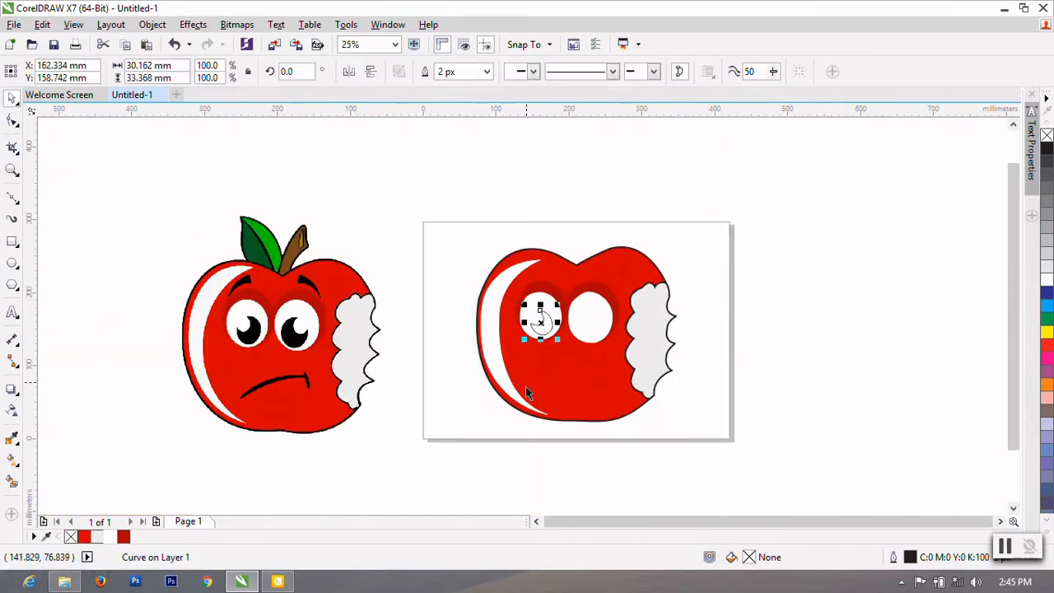
click(1046, 151)
scroll(539, 379, up, 1)
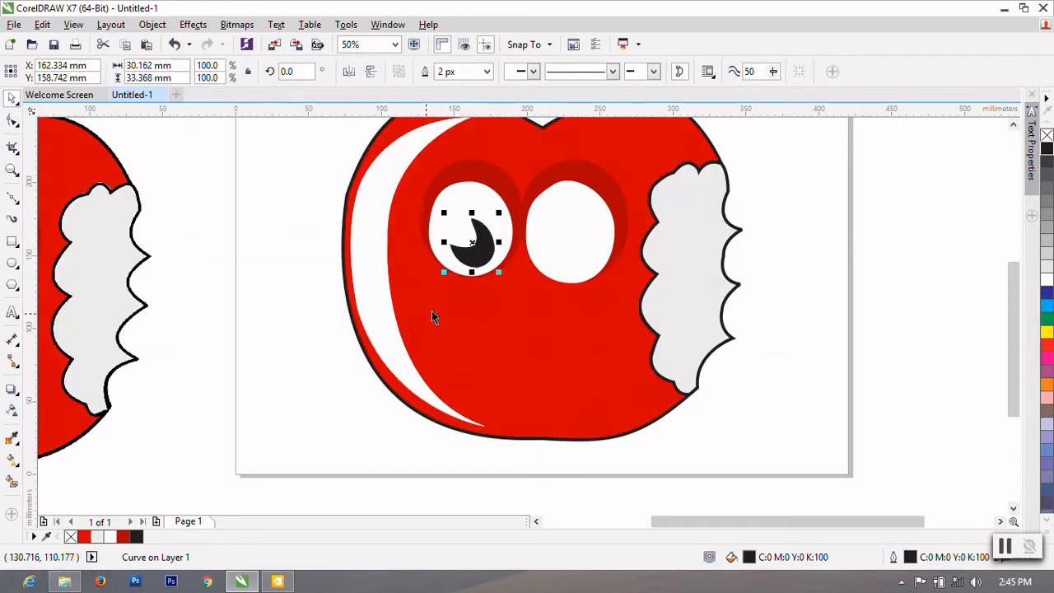
Place a horizontally mirrored copy of the left pupil inside the right white eye oval
click(349, 71)
click(370, 71)
scroll(616, 283, down, 1)
drag(545, 262, 594, 262)
scroll(594, 262, up, 1)
scroll(623, 288, down, 1)
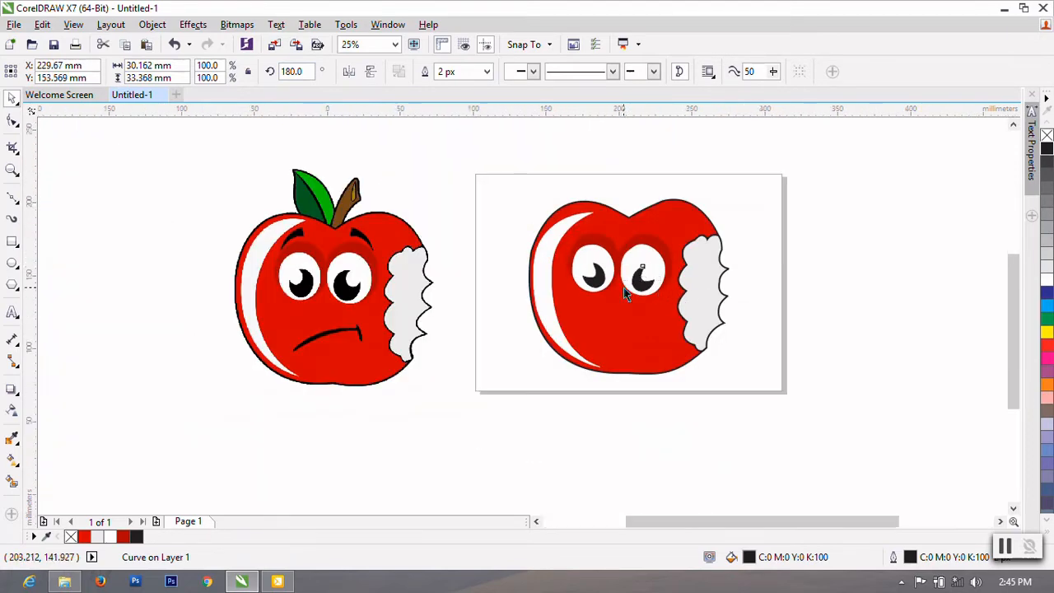
Enlarge the right pupil to 110.5%, rotate it about 16 degrees counter-clockwise, and deselect it
scroll(623, 287, up, 2)
mouse_move(751, 310)
mouse_down()
mouse_move(769, 321)
mouse_move(754, 314)
mouse_up()
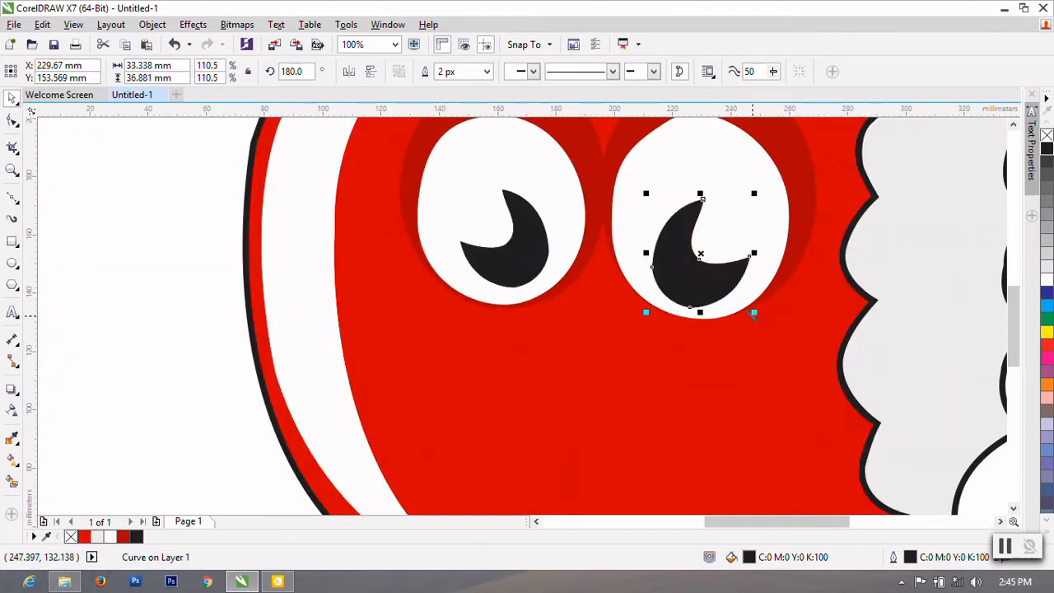
click(700, 260)
drag(756, 197, 734, 195)
scroll(777, 320, down, 2)
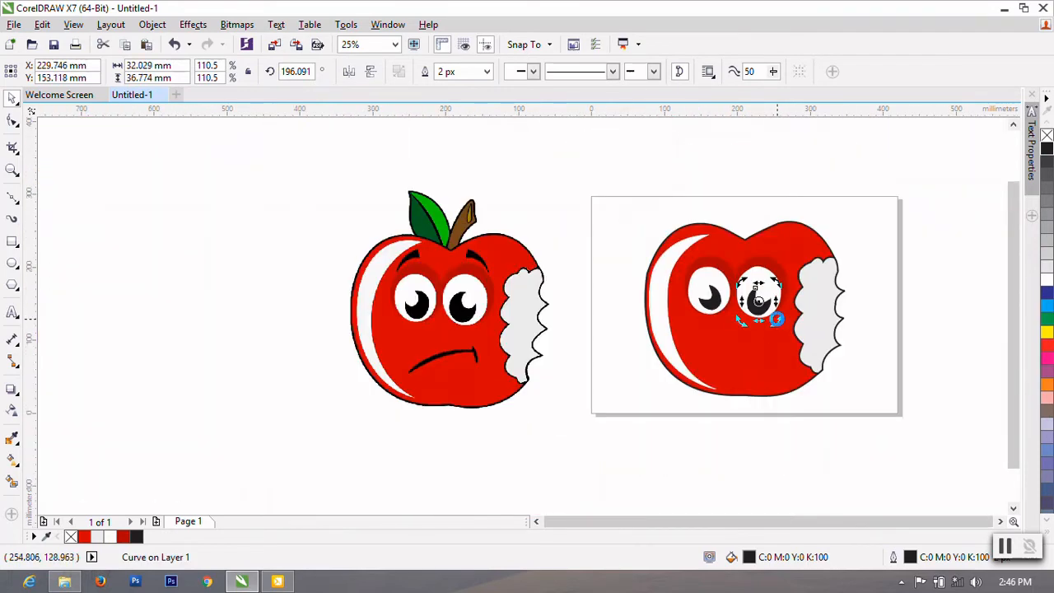
click(620, 305)
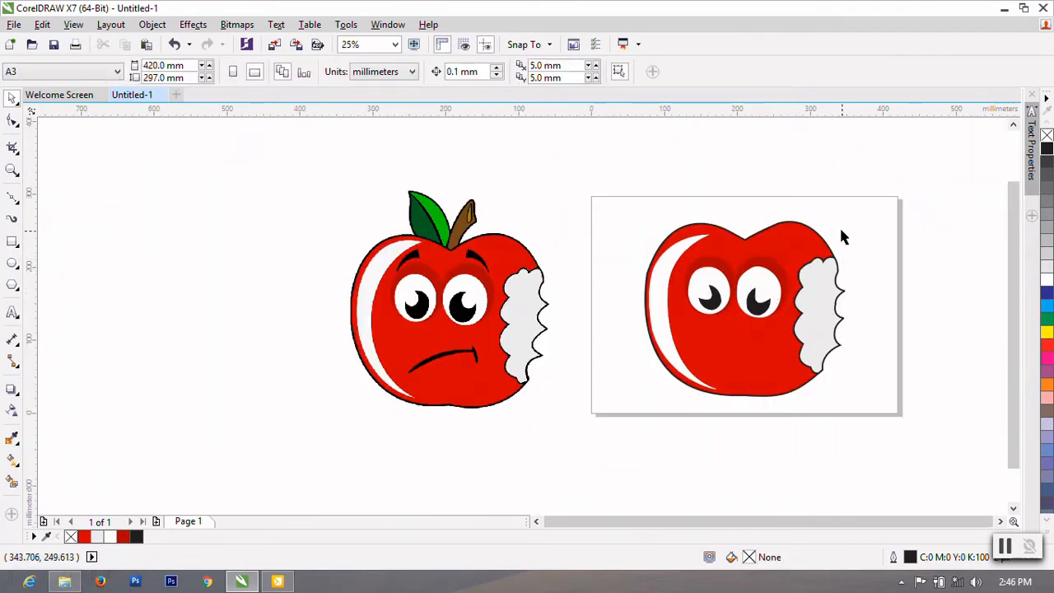
Reshape the right pupil by extending both crescent tips outward and bulging its outer curve on both sides
scroll(842, 236, up, 1)
click(677, 378)
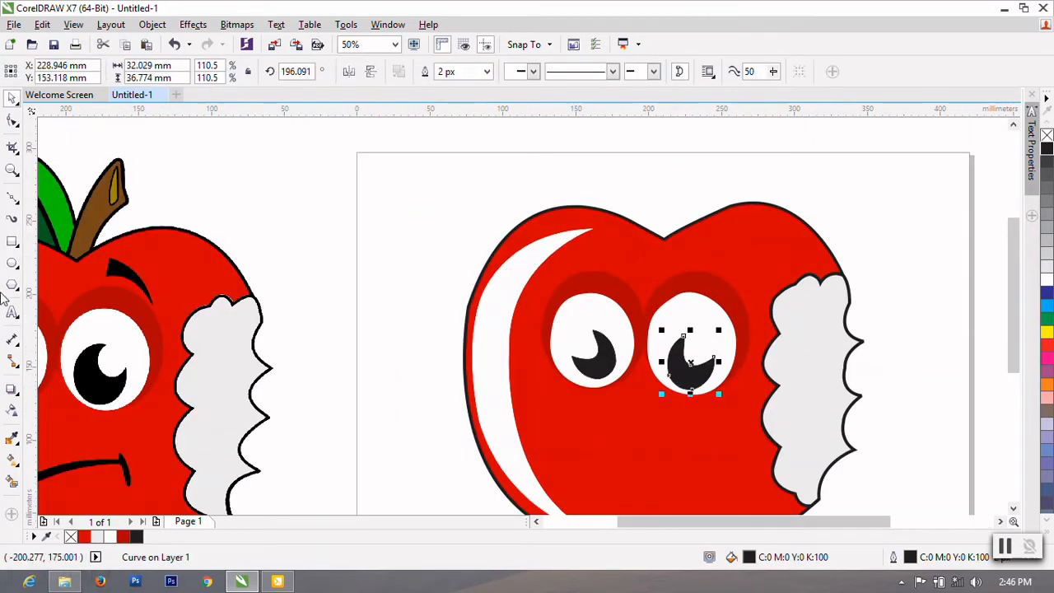
click(12, 124)
scroll(687, 355, up, 1)
drag(698, 338, 693, 314)
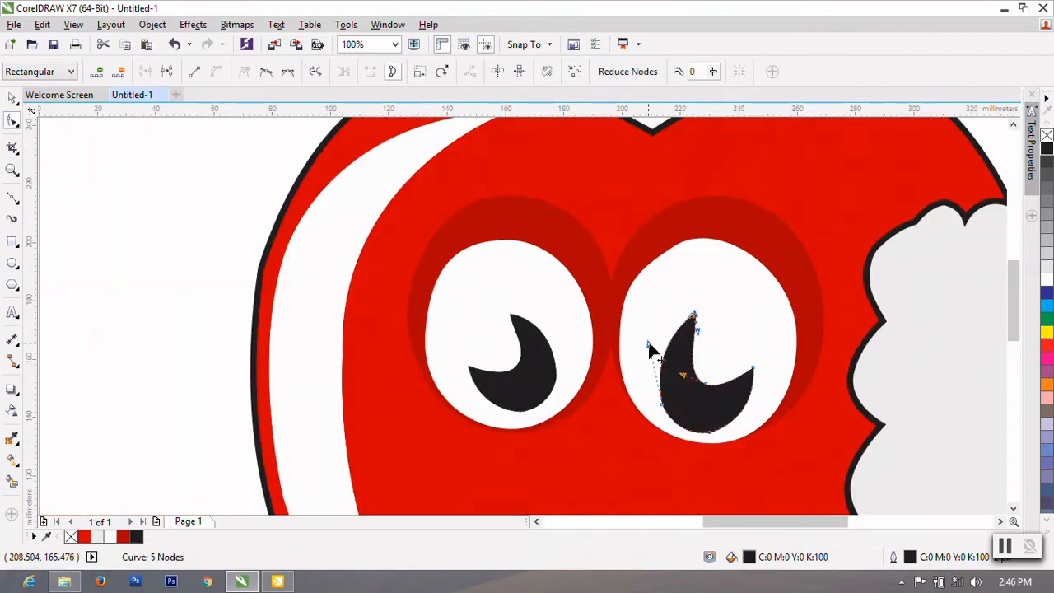
drag(648, 343, 629, 349)
drag(752, 368, 767, 364)
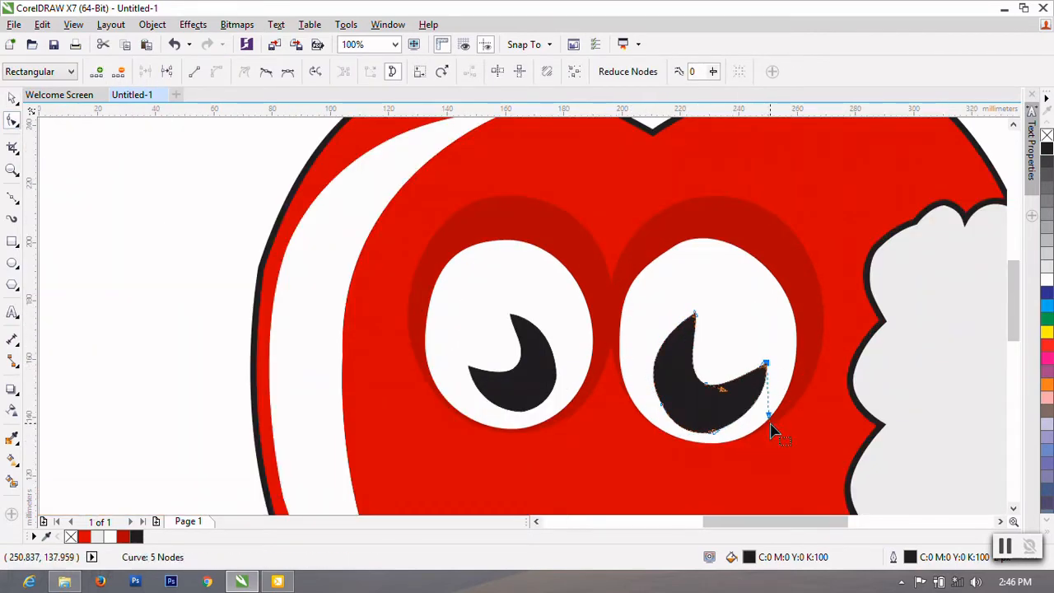
drag(770, 424, 779, 427)
Remove the left node of the right pupil's outer curve and round that curve into a smooth arc
click(661, 405)
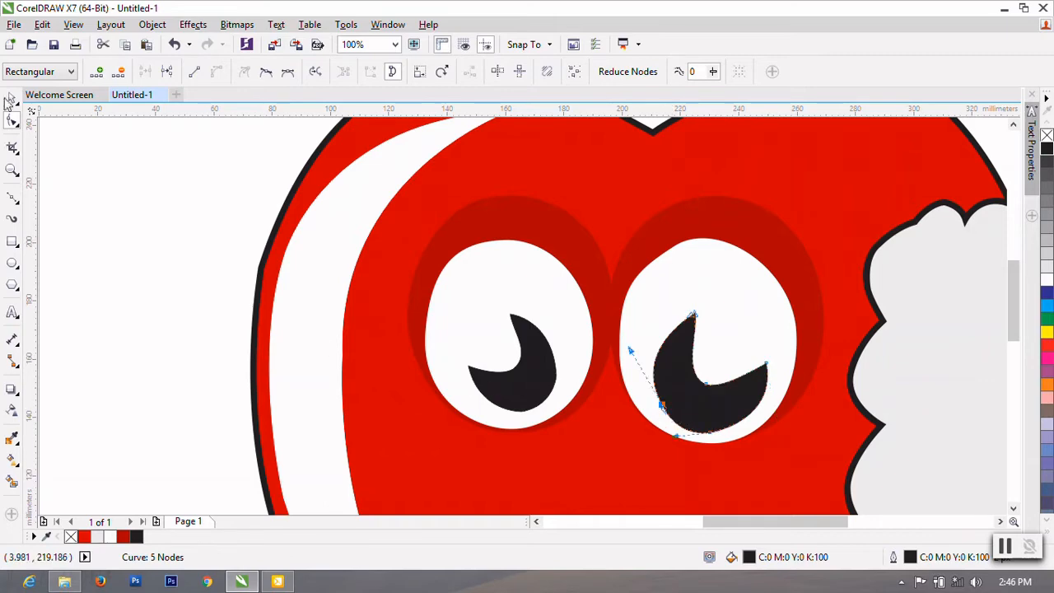
key(Delete)
scroll(620, 405, up, 1)
mouse_move(628, 419)
mouse_down()
mouse_move(607, 412)
mouse_move(617, 419)
mouse_up()
scroll(670, 383, down, 1)
scroll(671, 383, up, 1)
Keep the right pupil's inner node and adjust the curve handles beside it to deepen and round the concave edge
click(676, 363)
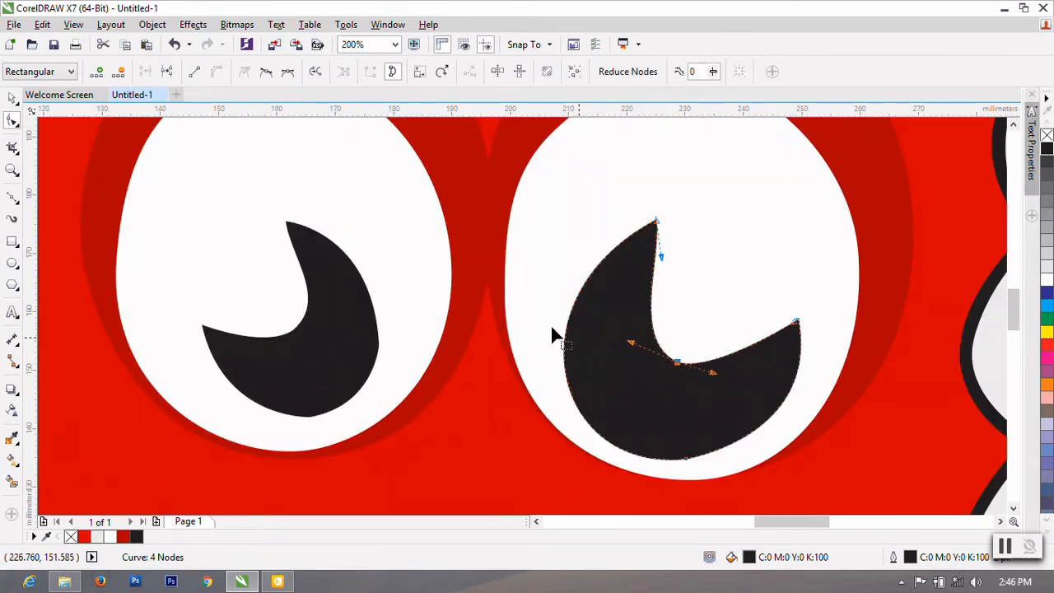
key(Delete)
key(ctrl+z)
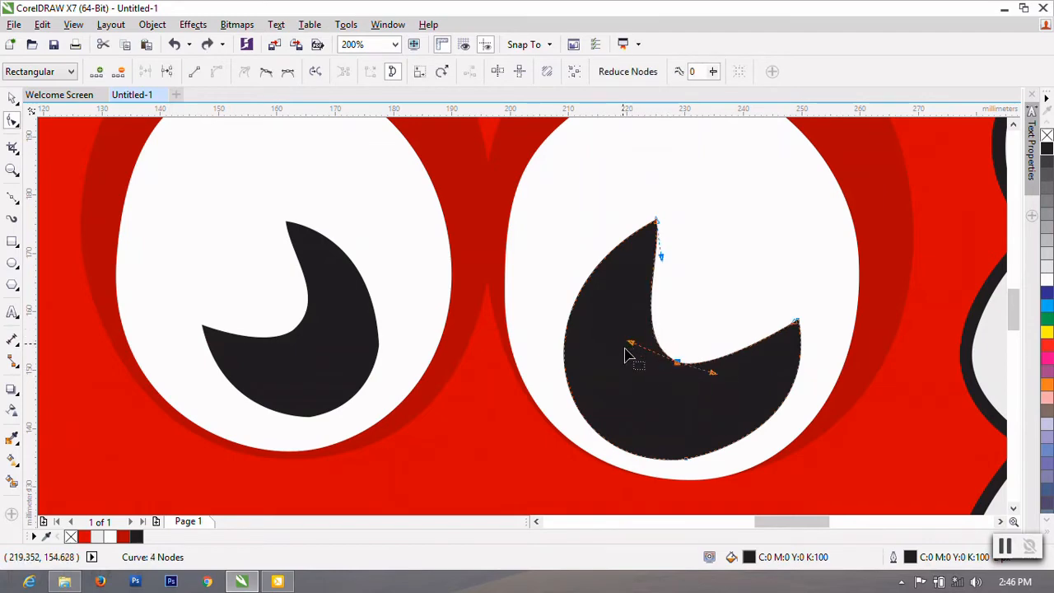
drag(625, 347, 603, 326)
drag(660, 262, 648, 259)
click(678, 365)
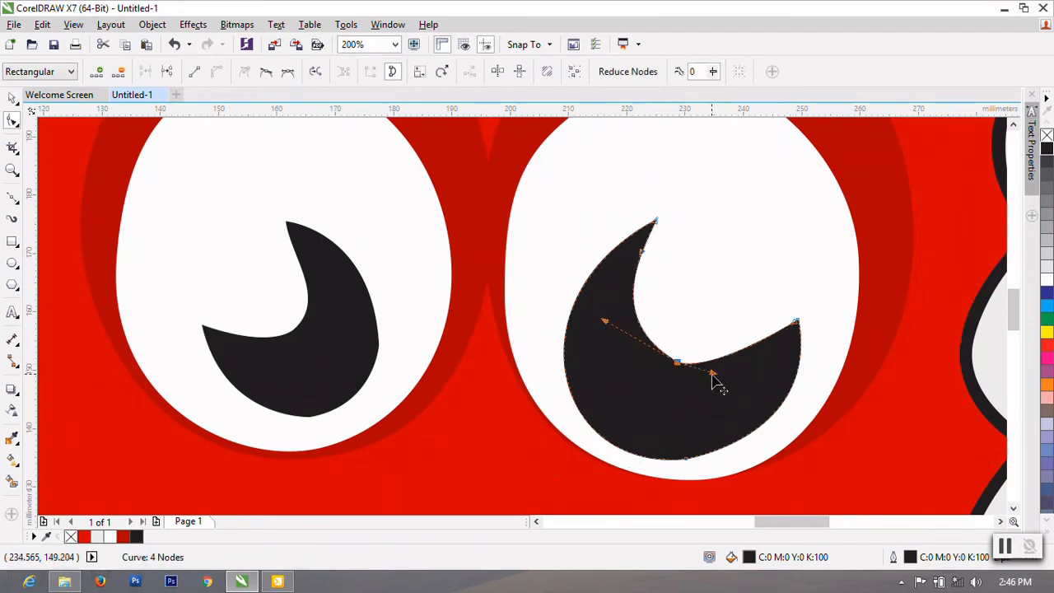
drag(714, 381, 748, 383)
scroll(804, 404, down, 1)
scroll(487, 358, down, 1)
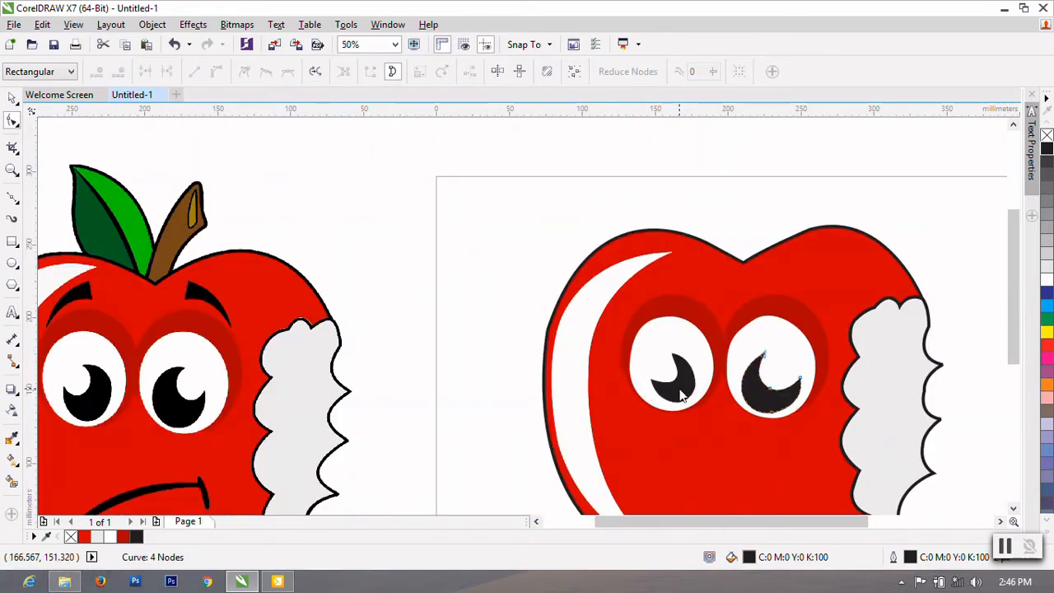
Reshape the left pupil by moving its upper tip up and right, removing the right outer node, and extending the left tip
scroll(680, 395, up, 3)
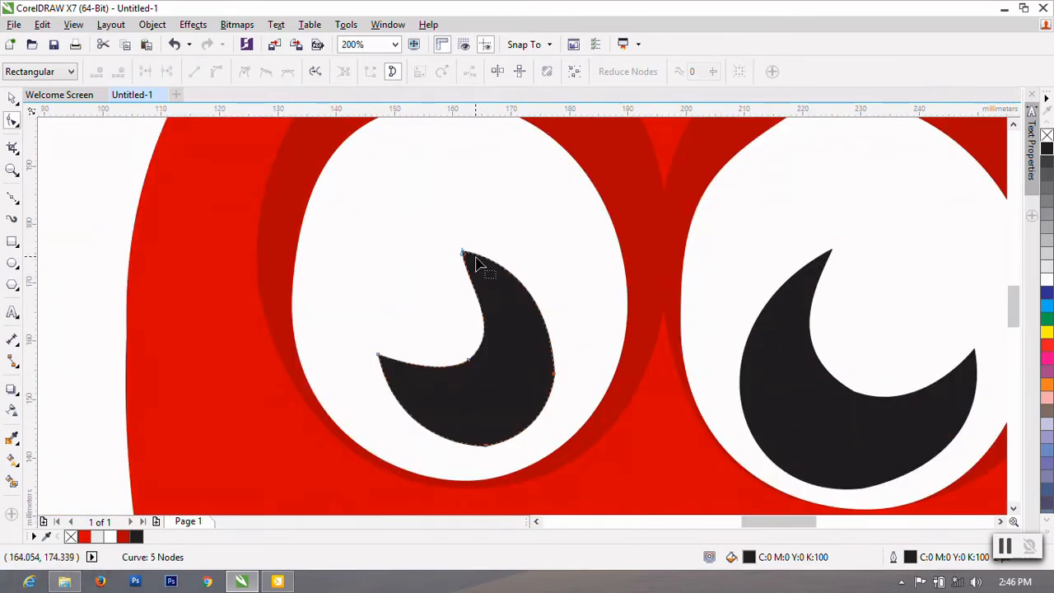
drag(471, 259, 594, 276)
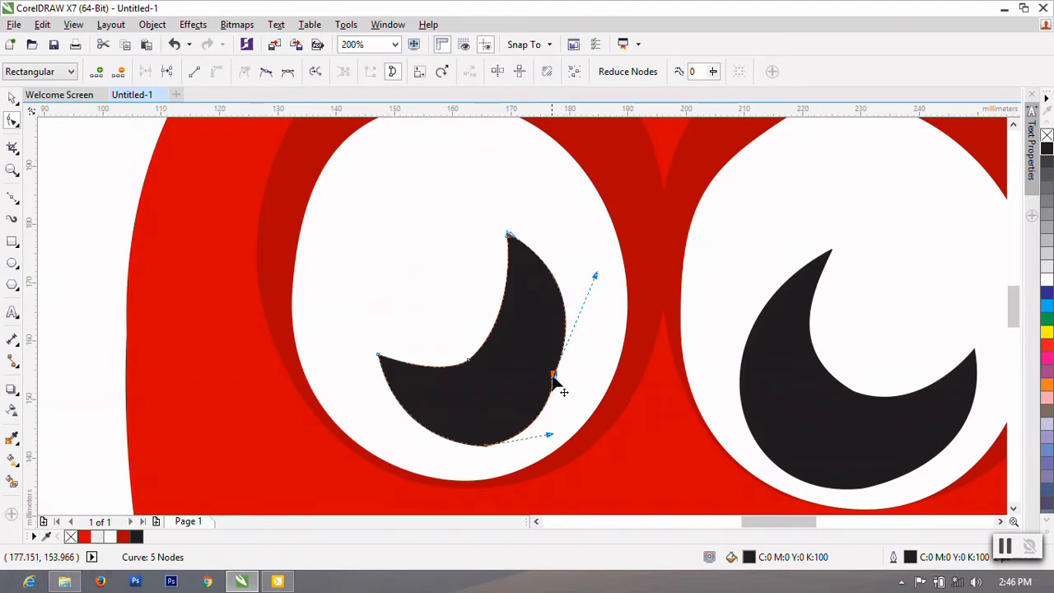
click(118, 71)
drag(378, 356, 341, 353)
Shift the left pupil's bottom node slightly right and down, and round the lower-left part of its outer curve
click(484, 446)
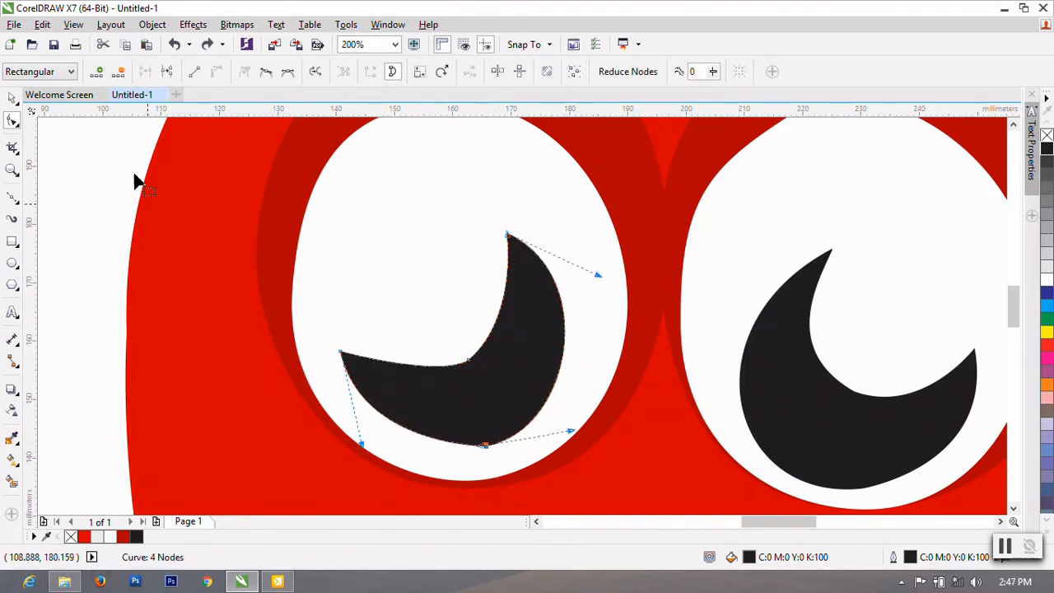
click(118, 71)
drag(463, 447, 505, 452)
key(ctrl+z)
key(ctrl+z)
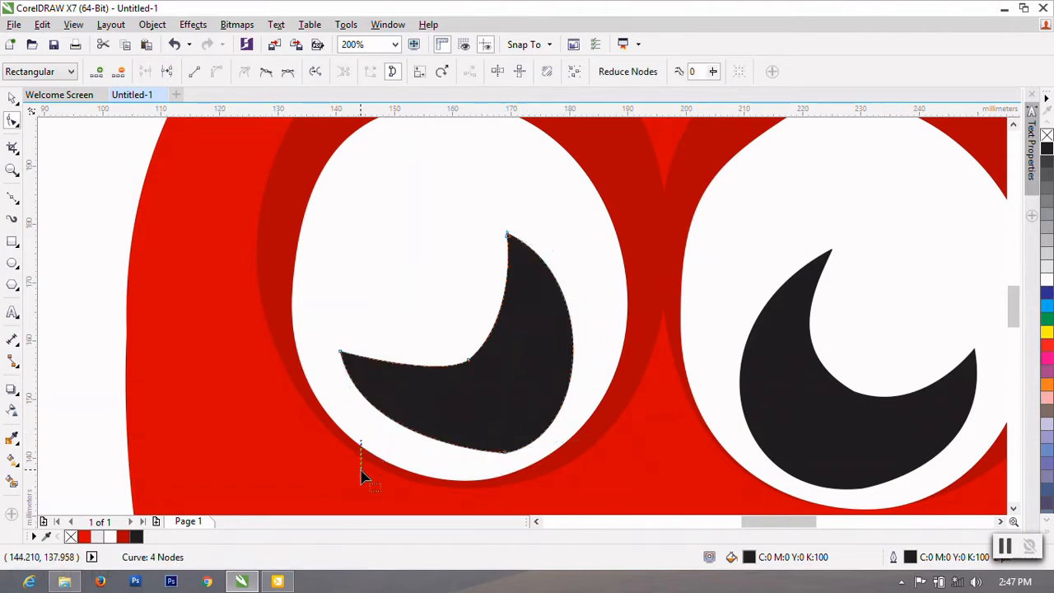
click(342, 354)
drag(365, 454, 360, 485)
Deepen and smooth the left pupil's concave inner curve by adjusting its middle node and handles, and deselect the shape
drag(442, 377, 417, 418)
drag(469, 360, 484, 365)
mouse_move(511, 264)
mouse_down()
mouse_move(525, 267)
mouse_move(516, 269)
mouse_up()
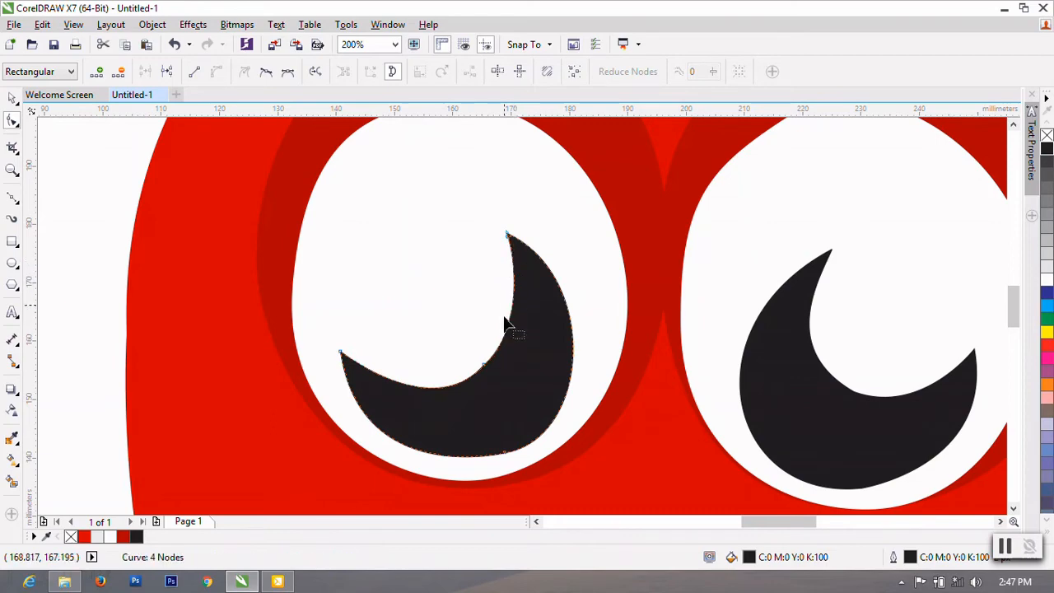
click(485, 369)
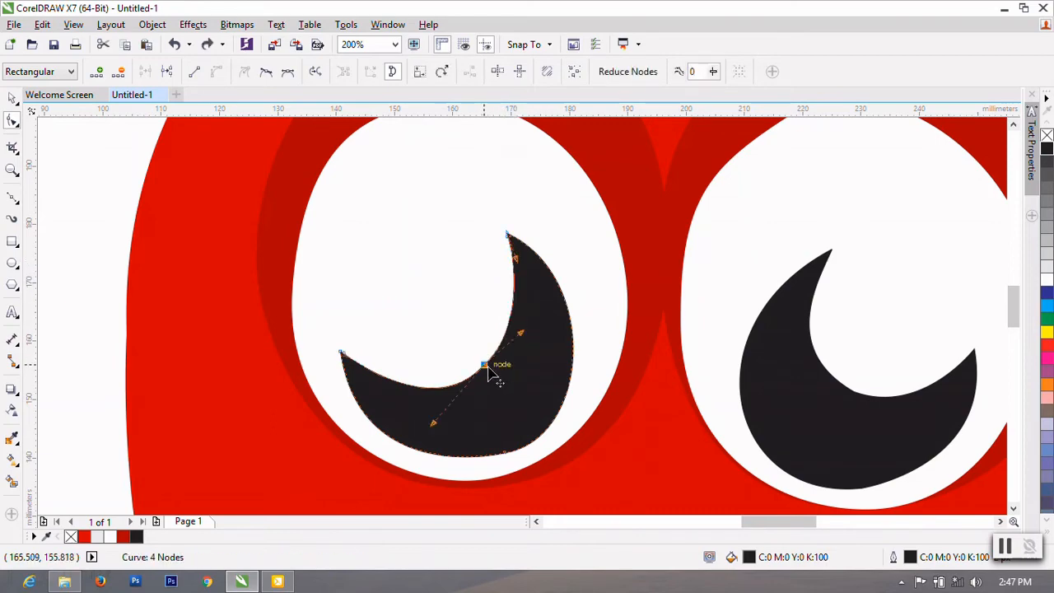
drag(434, 423, 418, 417)
scroll(558, 349, down, 3)
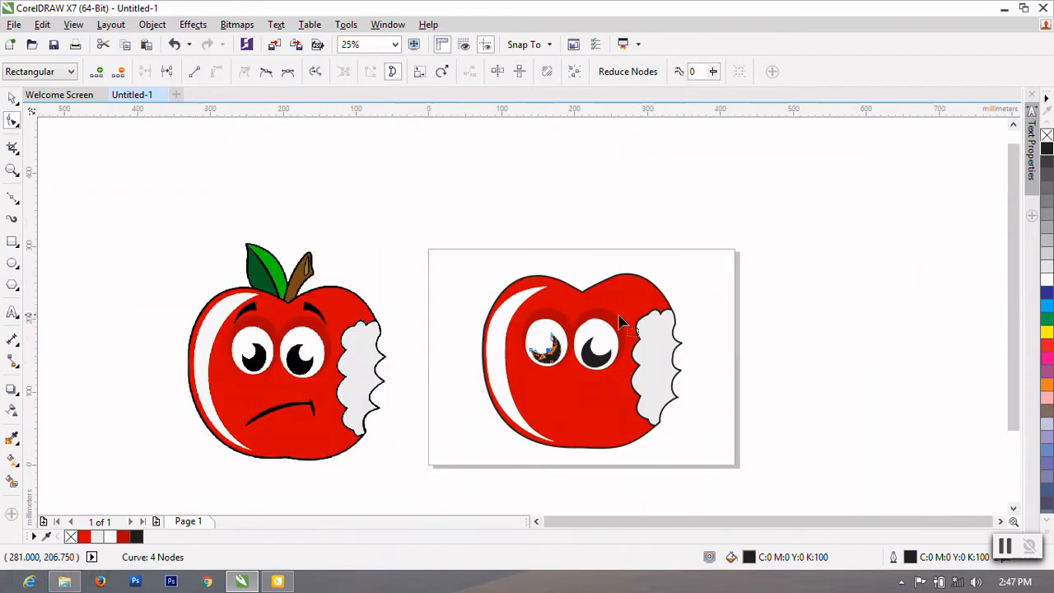
click(9, 101)
click(405, 198)
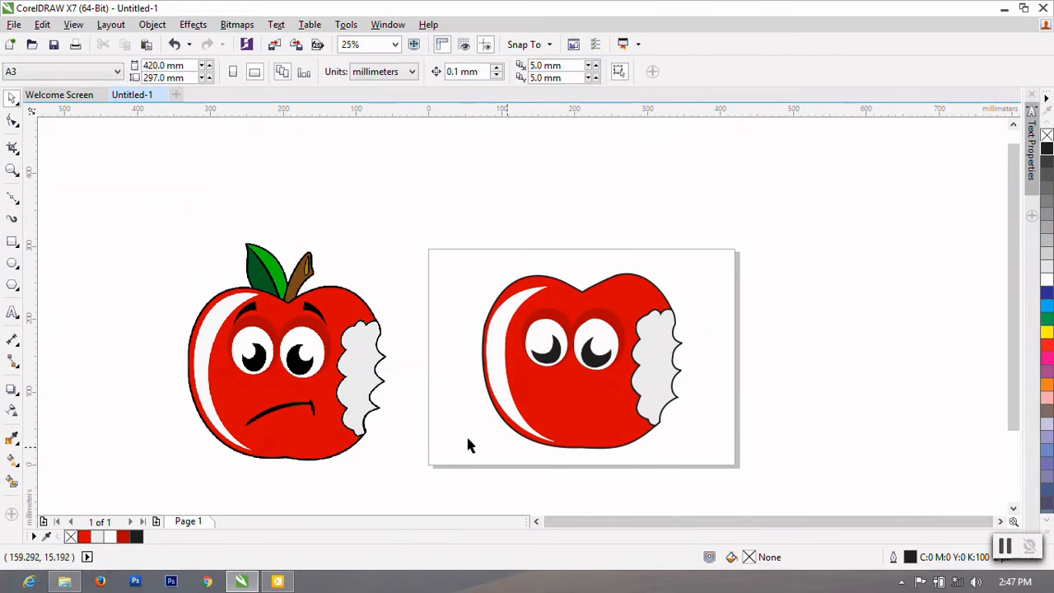
Draw the mouth's long upward-arched curve below the eyes with the Bezier tool, adding a short downward stroke at its right end
click(13, 199)
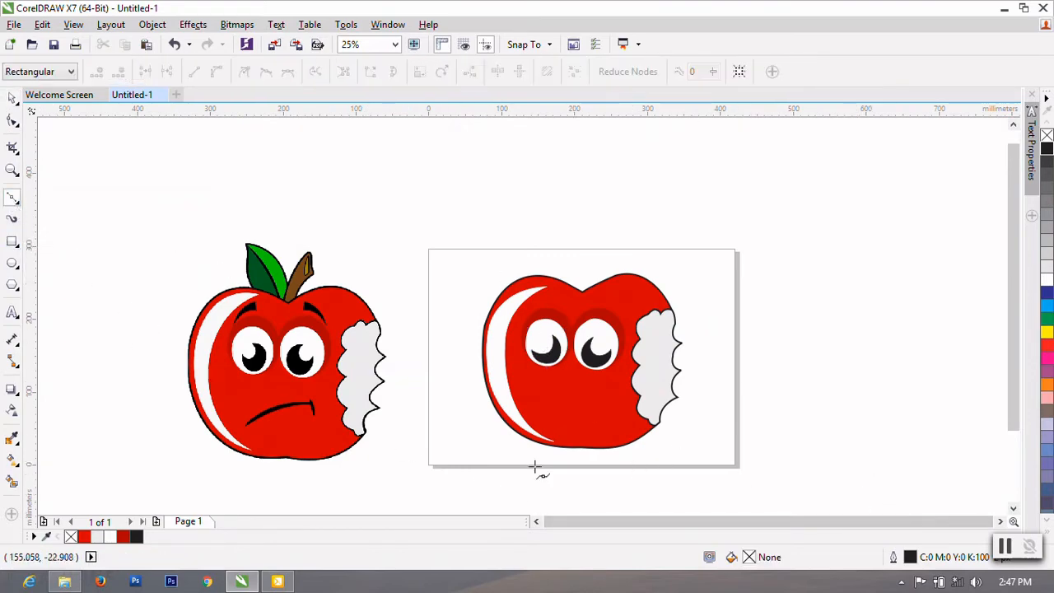
scroll(498, 471, up, 1)
scroll(617, 518, left, 2)
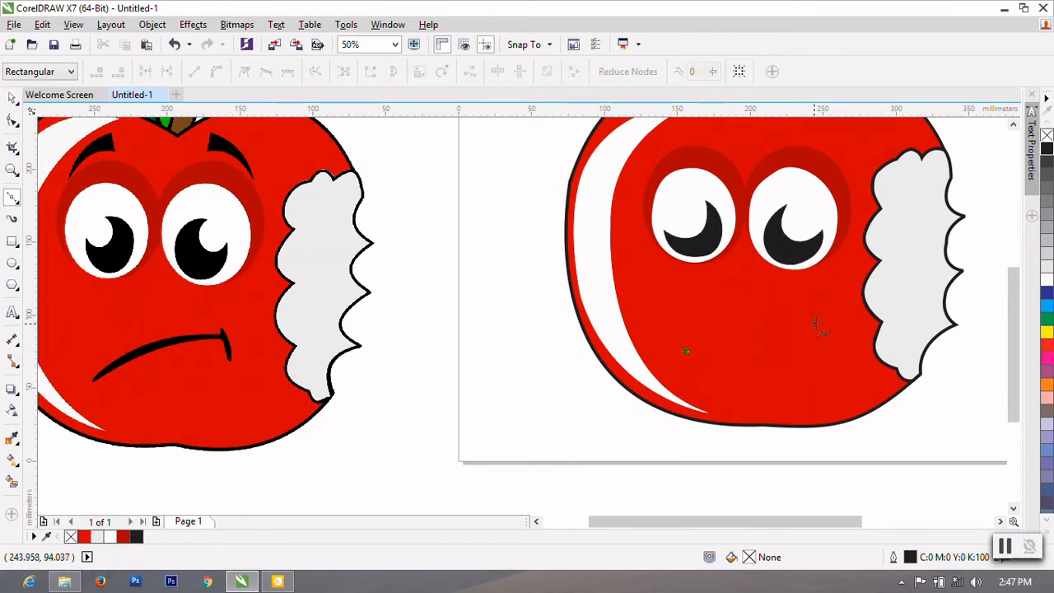
drag(816, 317, 899, 324)
scroll(816, 317, up, 1)
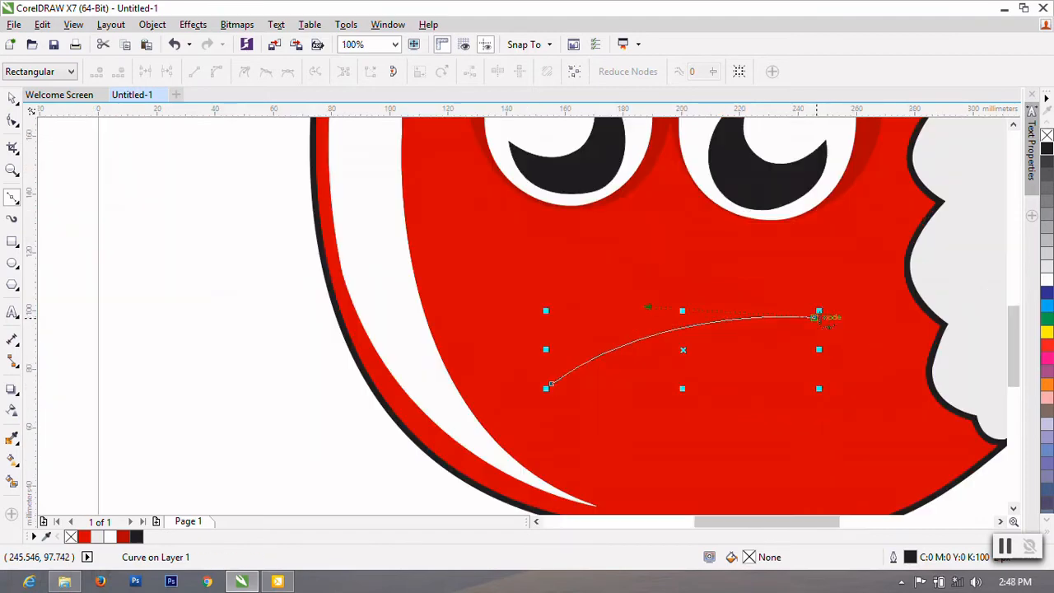
drag(823, 317, 829, 378)
scroll(820, 315, down, 1)
scroll(820, 316, up, 1)
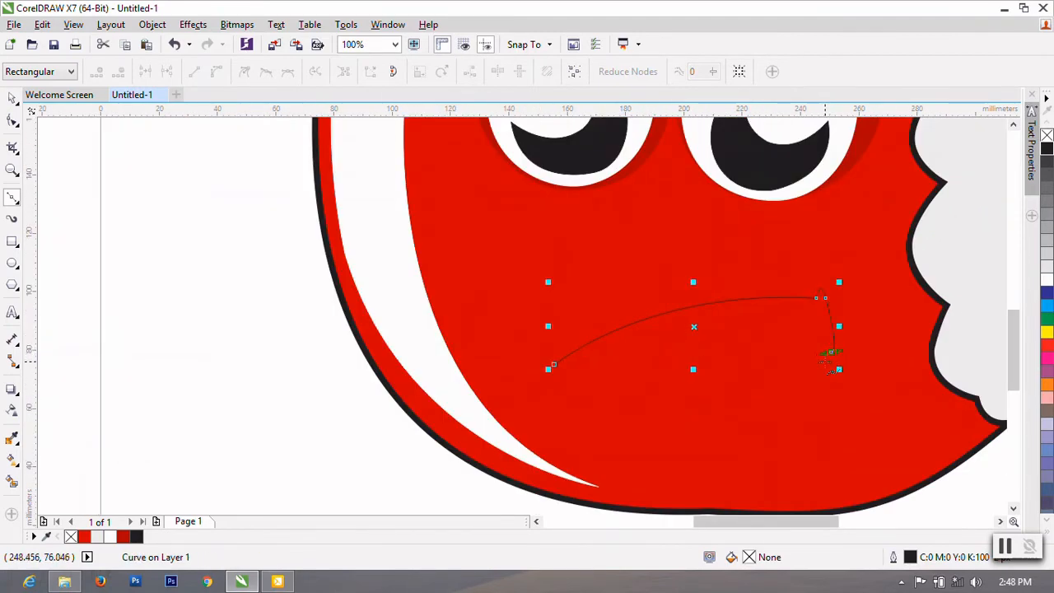
Draw the inner edge of the mouth's right corner and a second arched curve back to the left end
scroll(833, 369, up, 1)
drag(809, 252, 794, 173)
double_click(809, 252)
scroll(810, 272, down, 2)
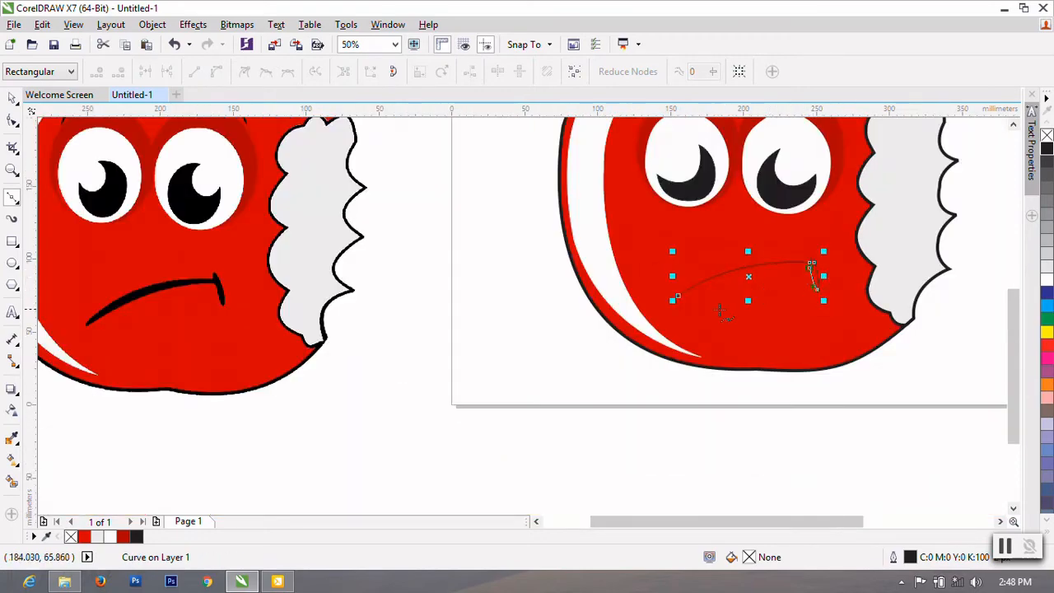
scroll(697, 306, up, 1)
drag(664, 290, 563, 366)
scroll(770, 352, down, 1)
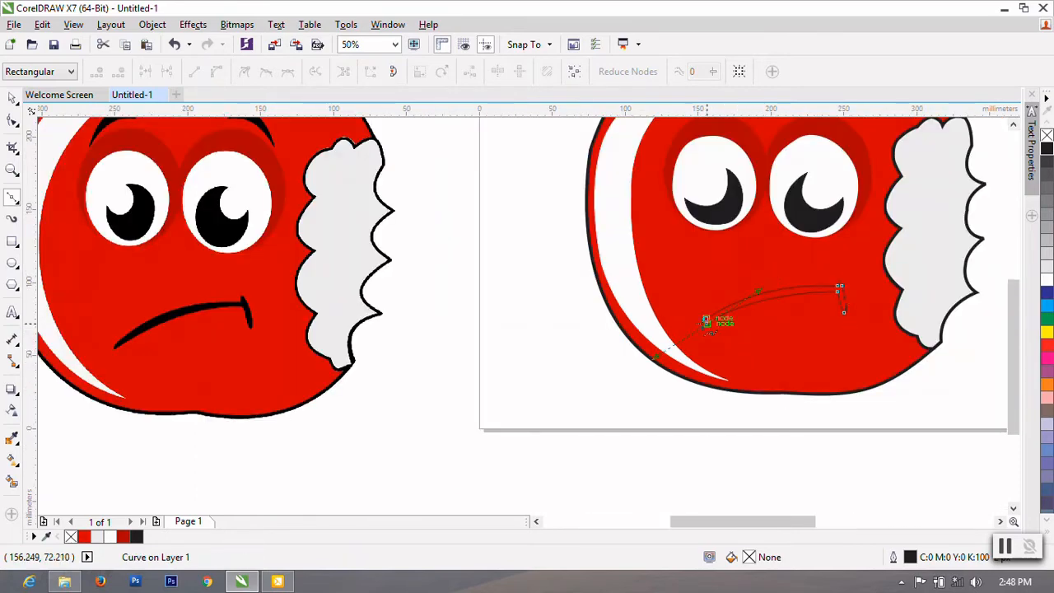
scroll(722, 322, up, 2)
click(721, 324)
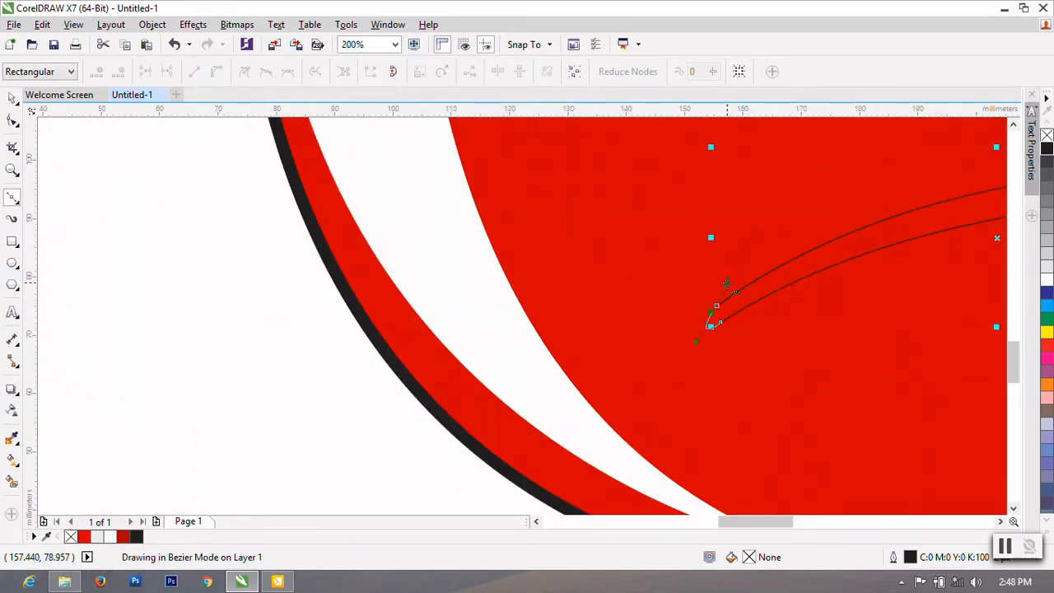
Close the mouth outline with its upper edge bowed slightly upward, and fill the shape with black
click(13, 121)
right_click(747, 304)
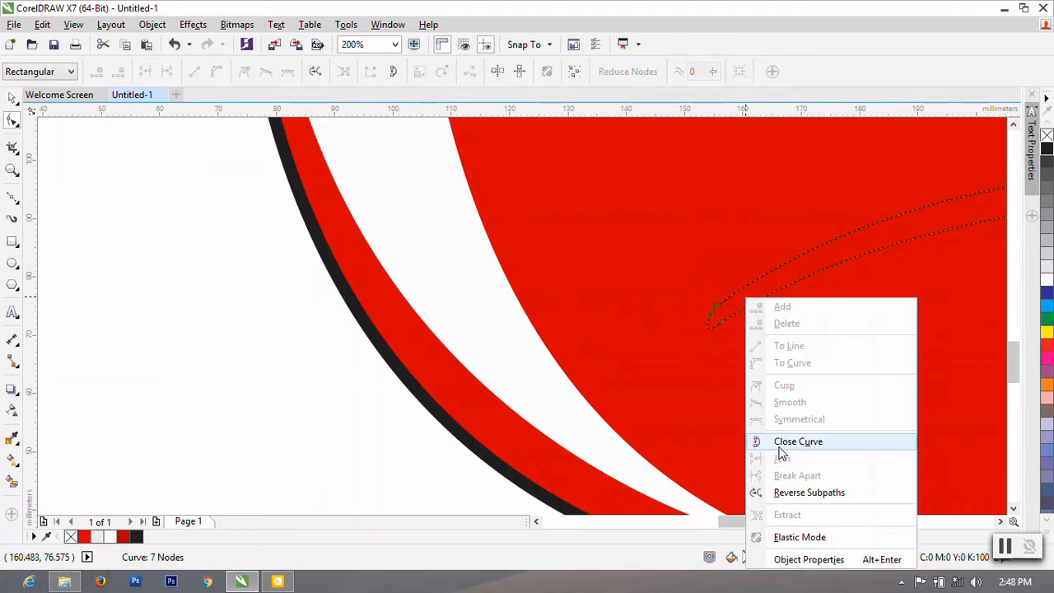
scroll(494, 436, down, 1)
scroll(781, 312, up, 1)
drag(769, 311, 773, 302)
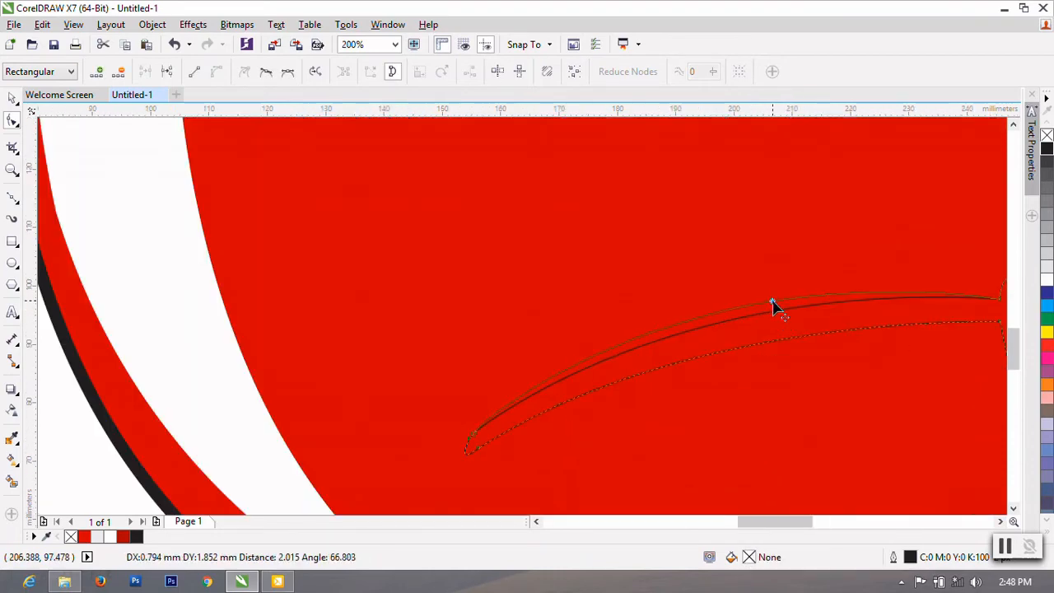
scroll(767, 314, down, 2)
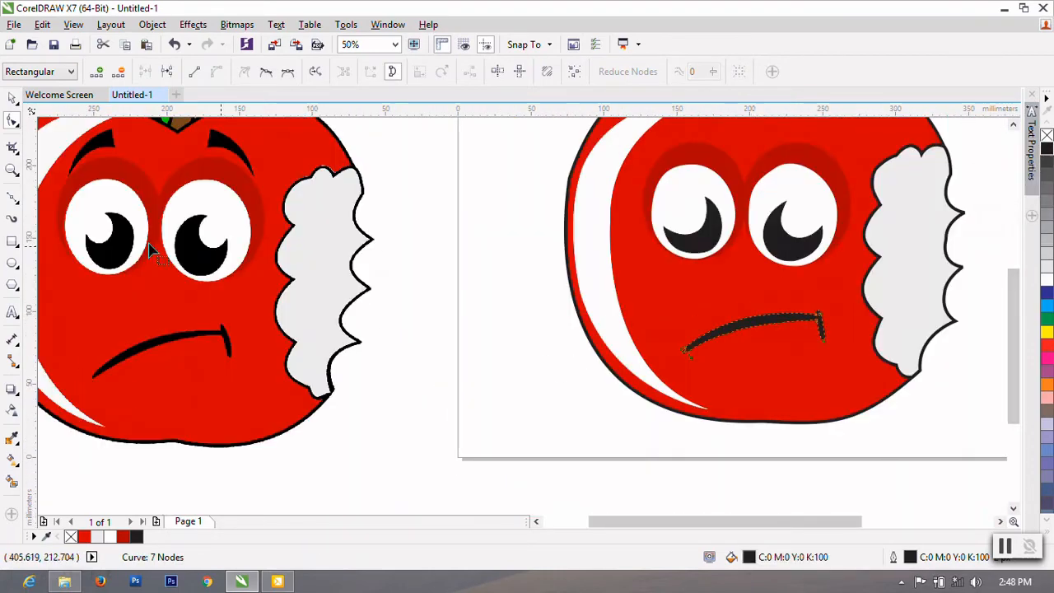
click(12, 98)
scroll(568, 416, down, 1)
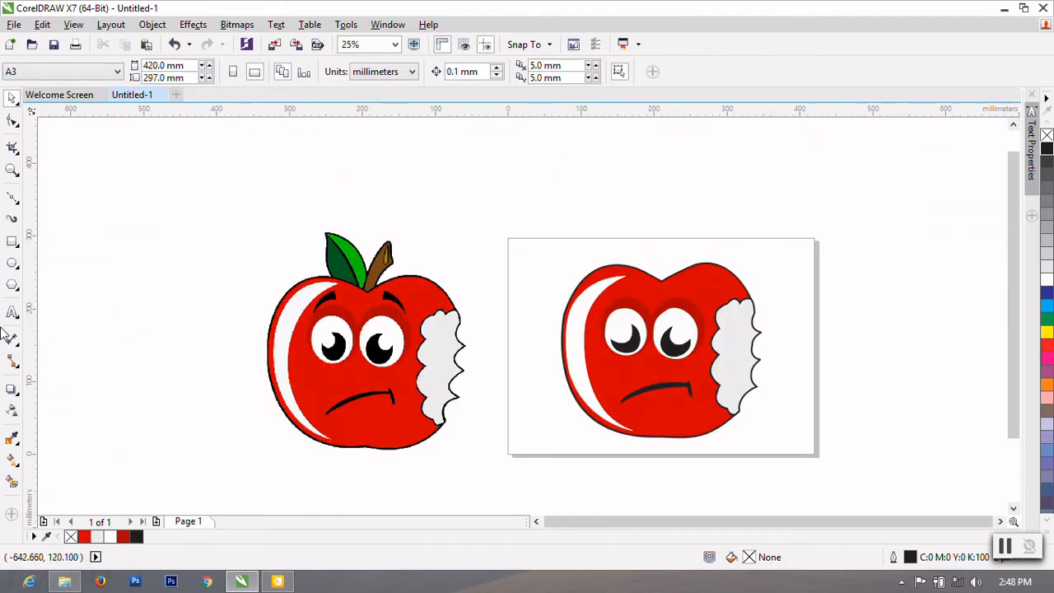
Draw a curved, tapering eyebrow outline above the right eye with the Bezier tool, about 32 mm wide and 33 mm high
click(12, 200)
scroll(594, 301, up, 1)
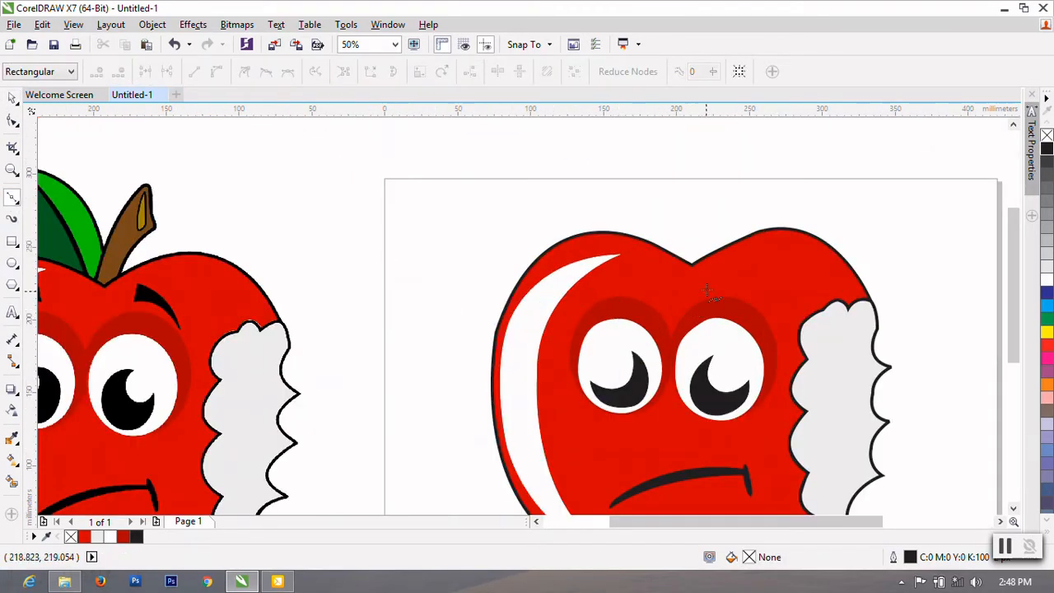
scroll(730, 274, up, 1)
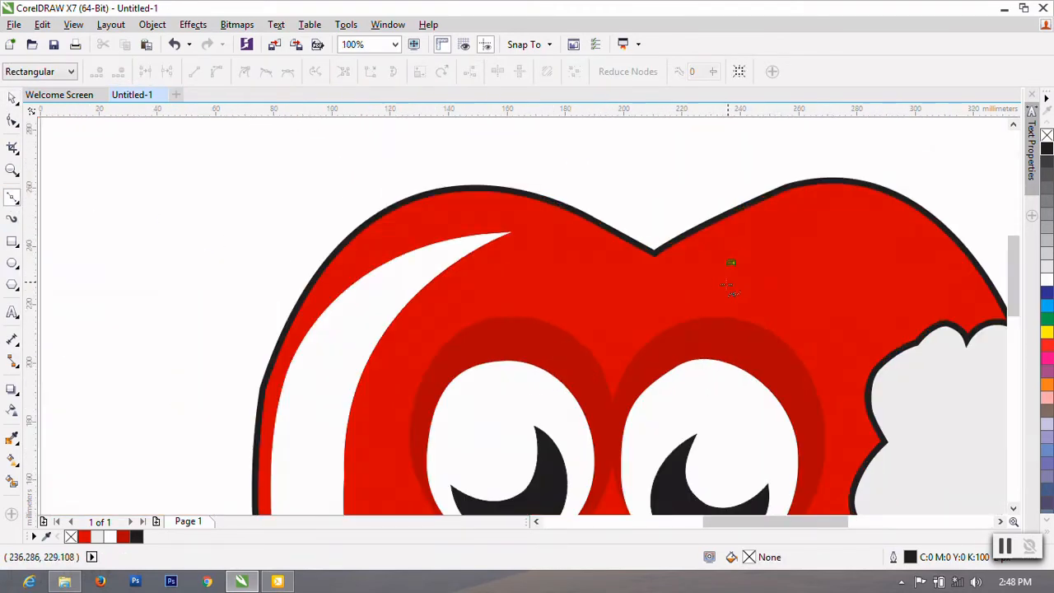
click(723, 291)
scroll(723, 292, down, 1)
scroll(751, 318, up, 1)
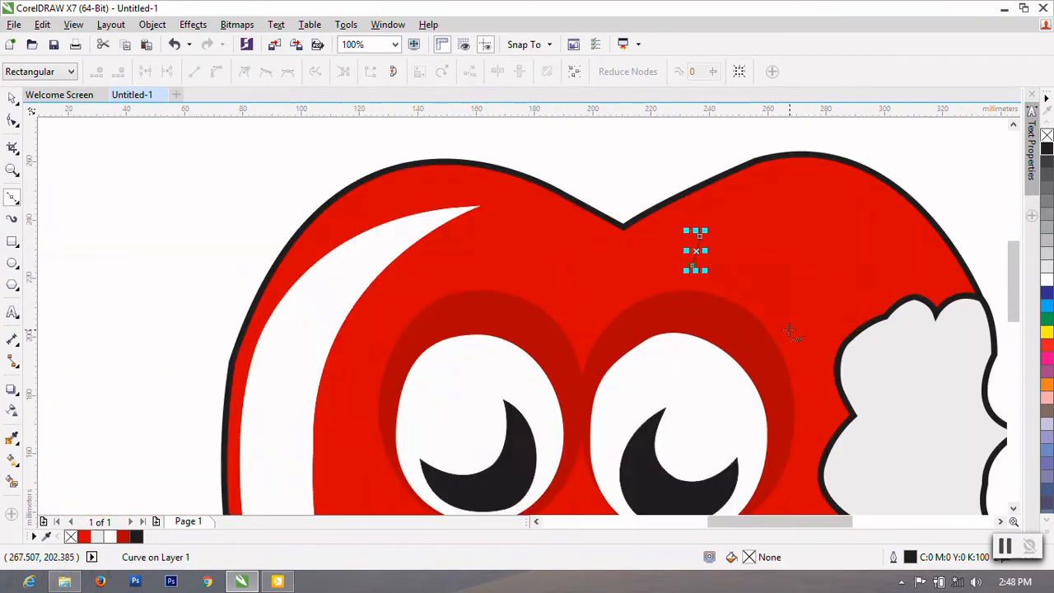
drag(786, 330, 817, 378)
double_click(786, 330)
scroll(785, 330, down, 1)
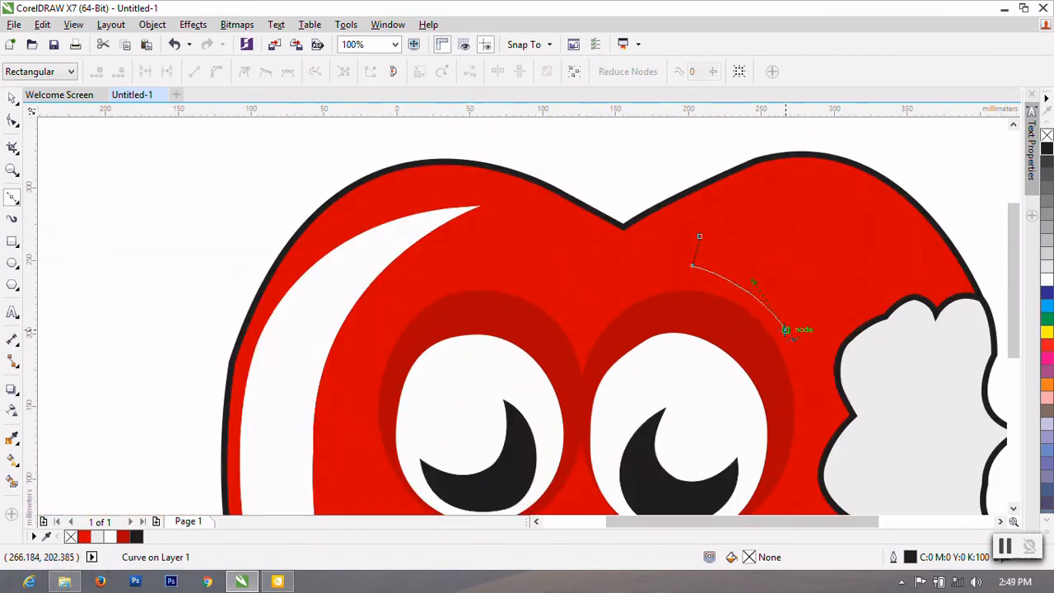
scroll(723, 285, up, 2)
scroll(733, 285, down, 2)
scroll(787, 293, up, 1)
scroll(827, 295, up, 1)
drag(621, 264, 494, 229)
Close the right eyebrow's curve and delete the extra node near its upper inner corner
click(11, 122)
right_click(665, 309)
click(713, 249)
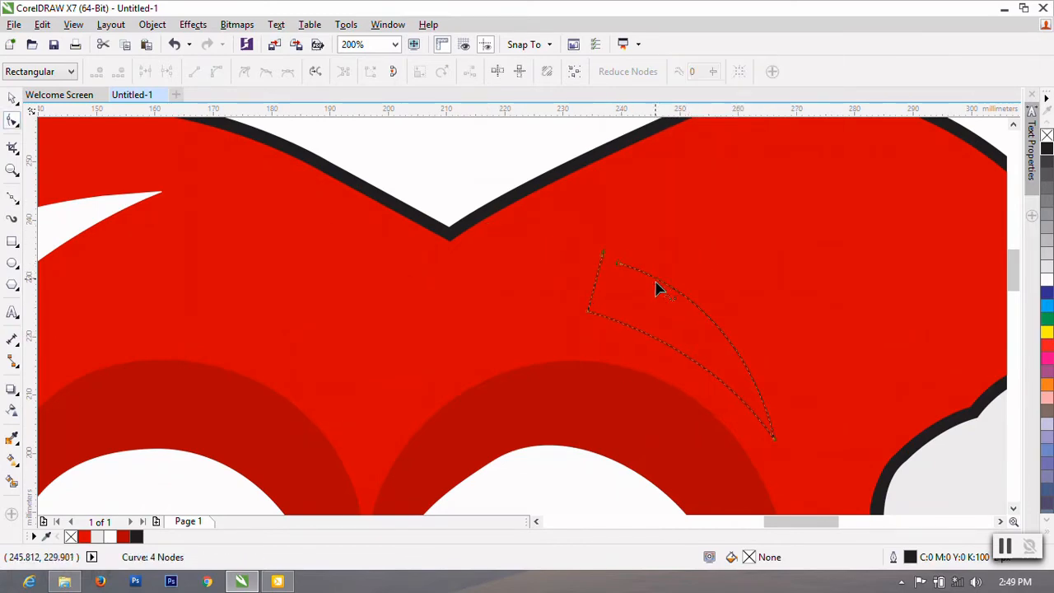
right_click(655, 308)
click(710, 445)
click(618, 264)
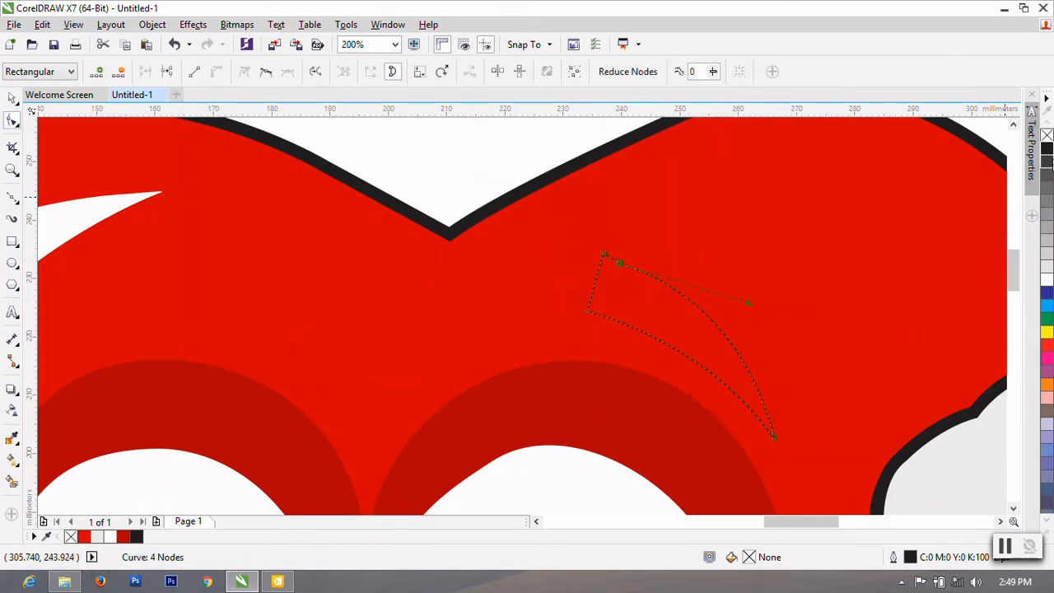
scroll(790, 400, down, 2)
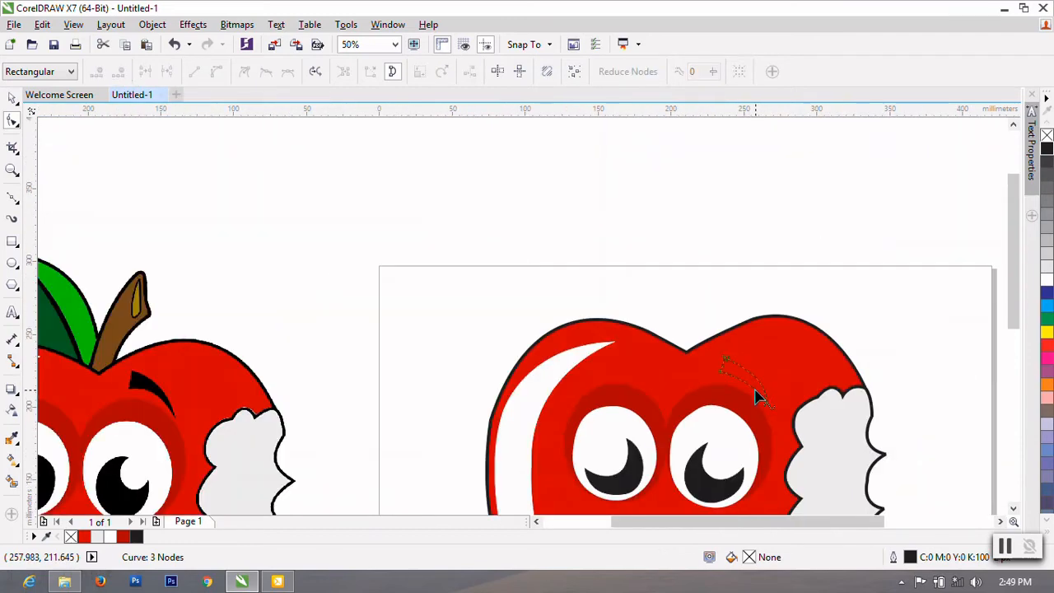
Bow the right eyebrow's upper edge outward and fill the eyebrow with black
click(12, 97)
scroll(788, 400, up, 1)
click(13, 121)
scroll(741, 382, up, 2)
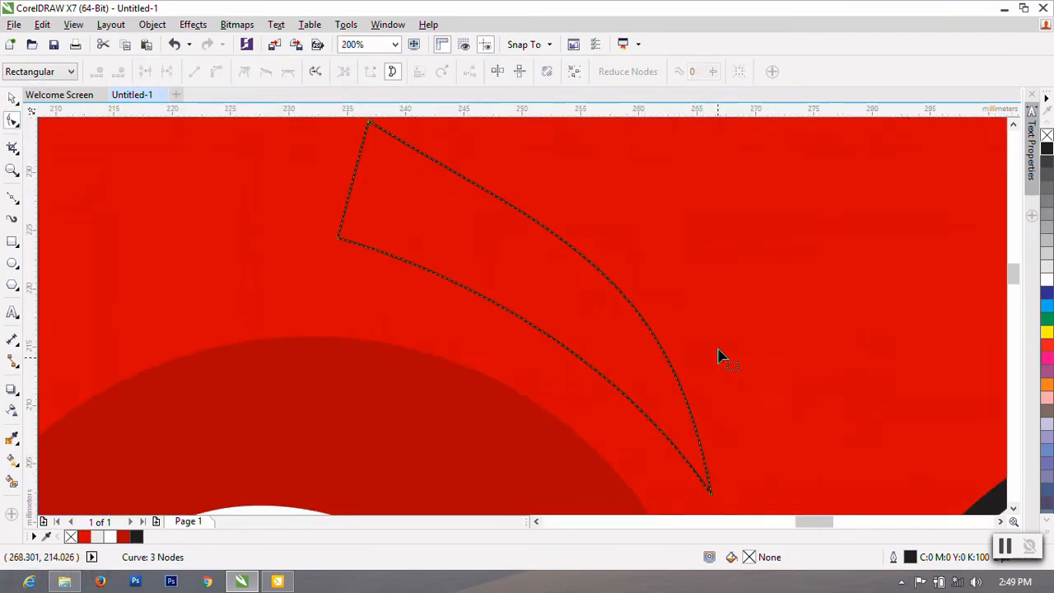
scroll(671, 461, down, 1)
scroll(494, 306, up, 1)
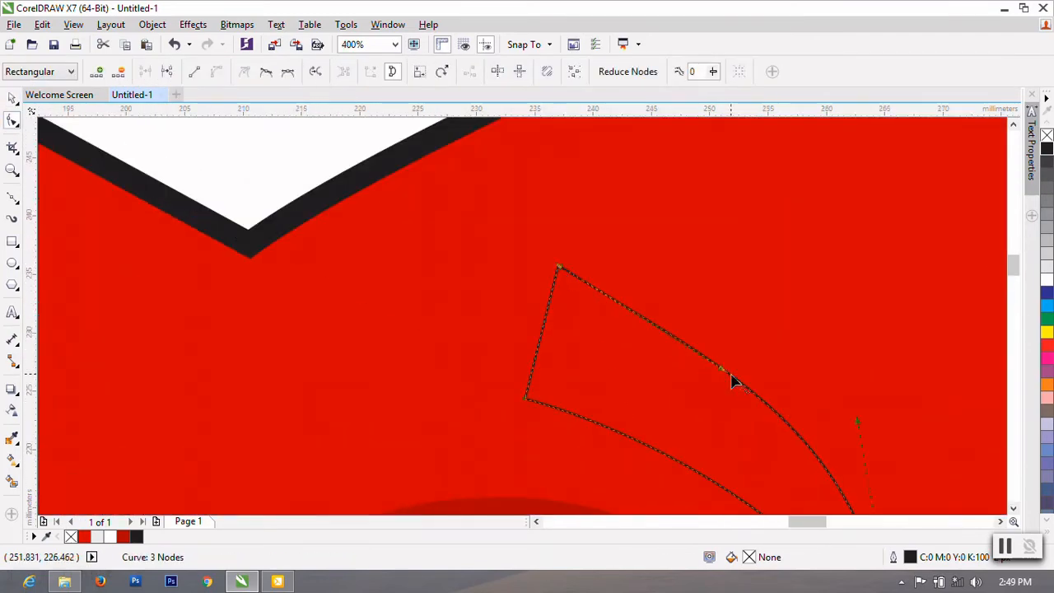
drag(732, 379, 715, 348)
scroll(711, 401, down, 2)
scroll(712, 400, down, 1)
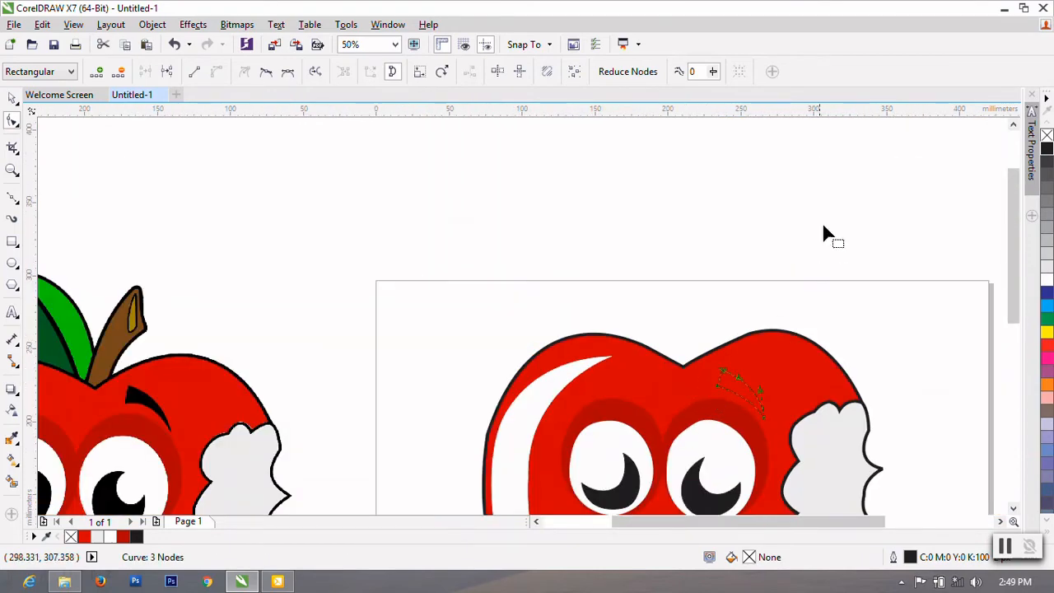
click(12, 97)
scroll(481, 194, down, 1)
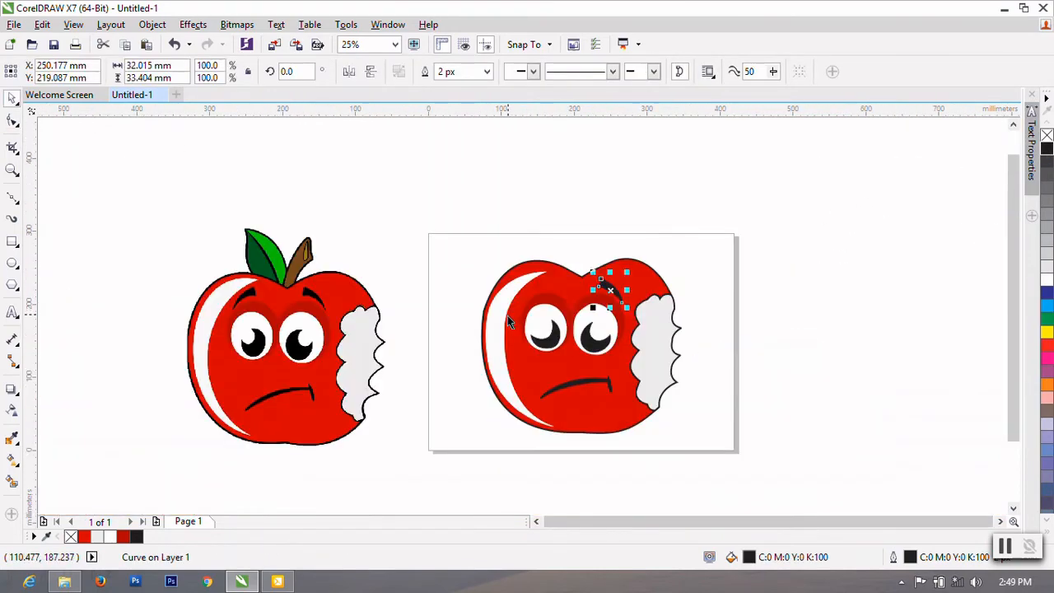
Place a horizontally mirrored copy of the eyebrow above the left eye, shift it slightly left, and deselect it
scroll(509, 321, up, 1)
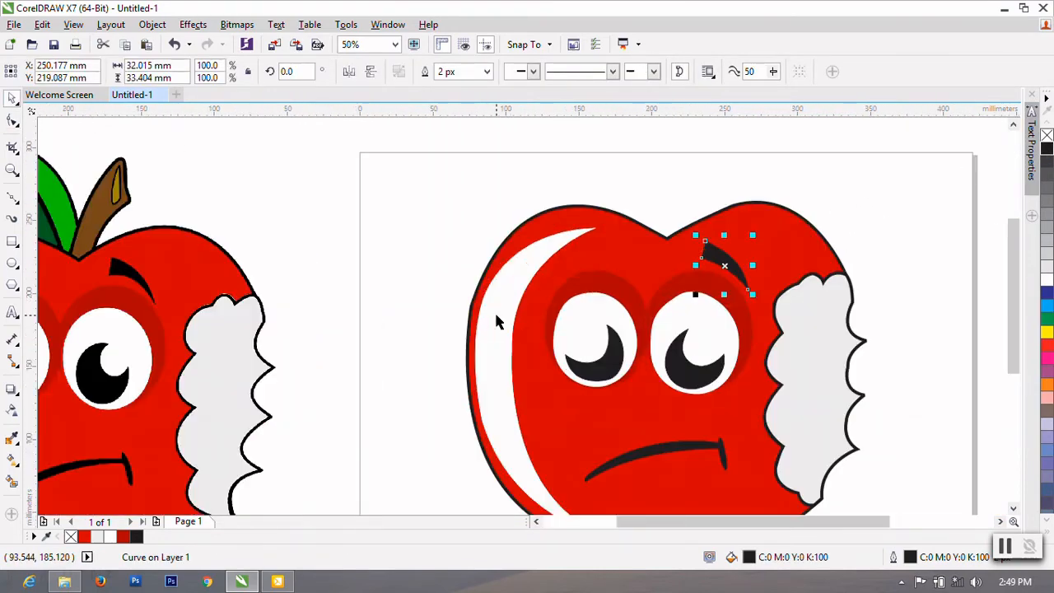
click(349, 73)
drag(727, 284, 590, 278)
scroll(590, 278, down, 1)
scroll(590, 279, up, 1)
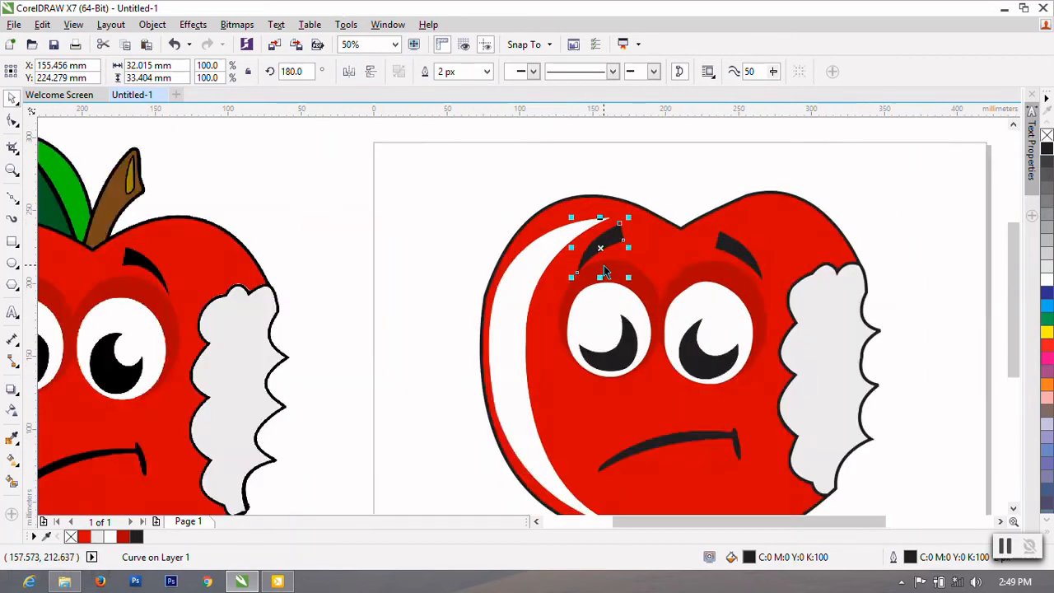
scroll(604, 265, up, 1)
key(Left)
scroll(586, 253, down, 1)
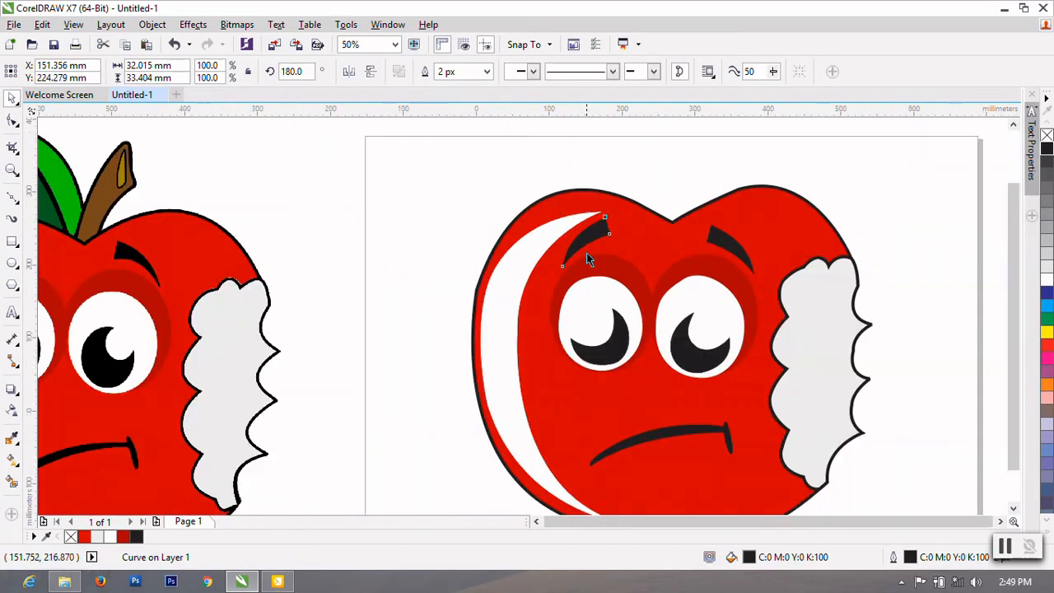
scroll(587, 253, down, 1)
click(489, 194)
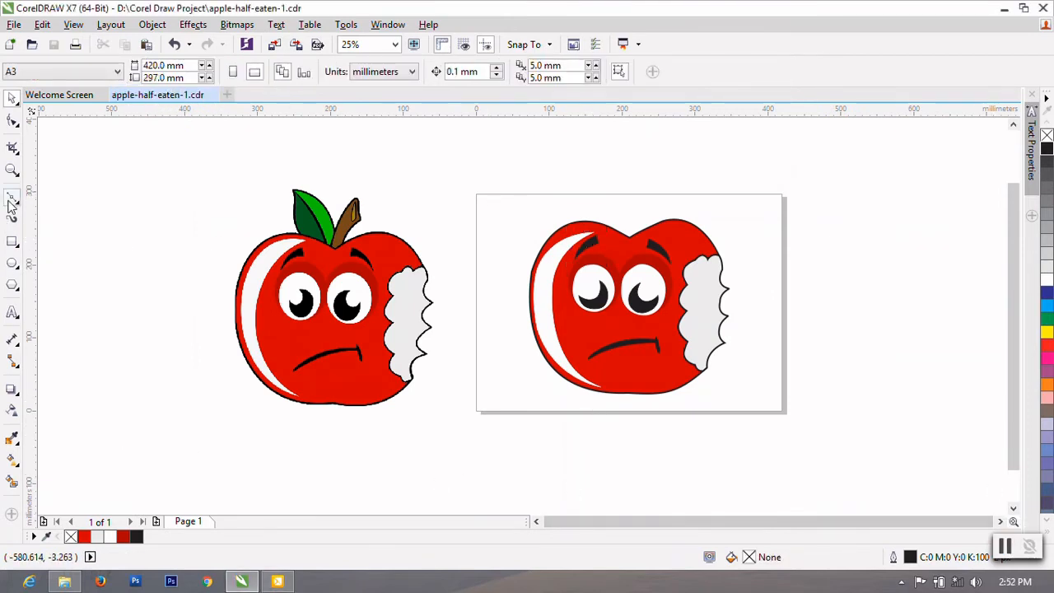
Draw the leaf's curved right edge from a tip above the page down across the apple's notch to a point above the right eye
click(12, 197)
click(593, 176)
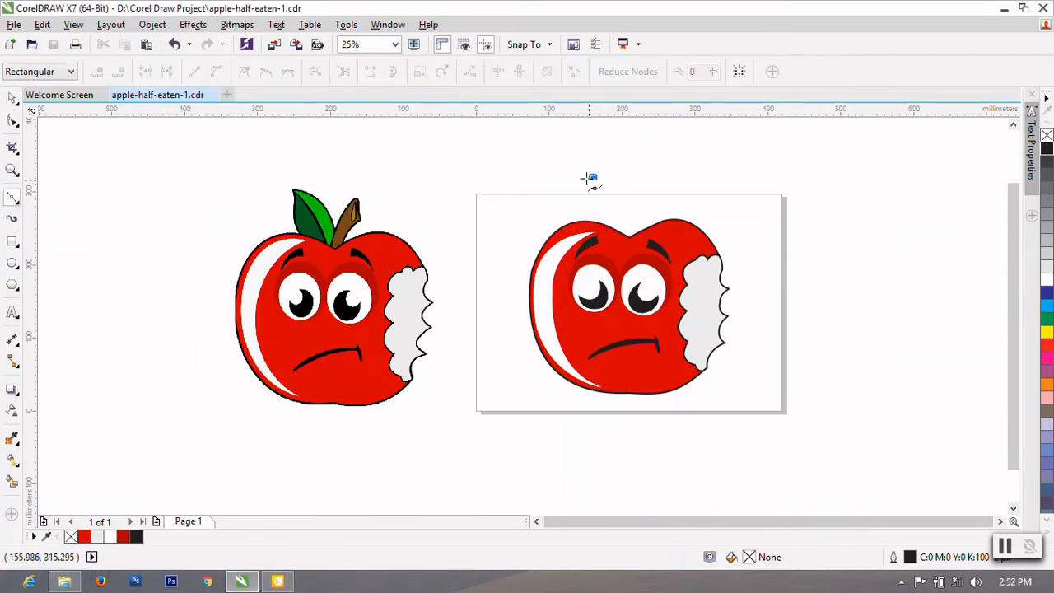
scroll(586, 177, up, 1)
drag(675, 522, 665, 527)
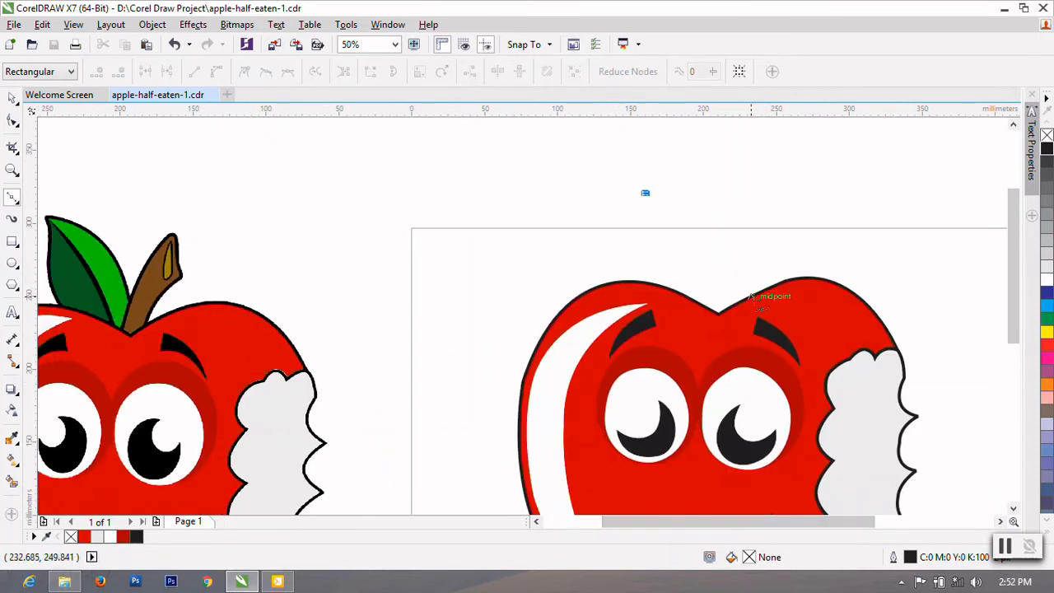
drag(746, 311, 754, 419)
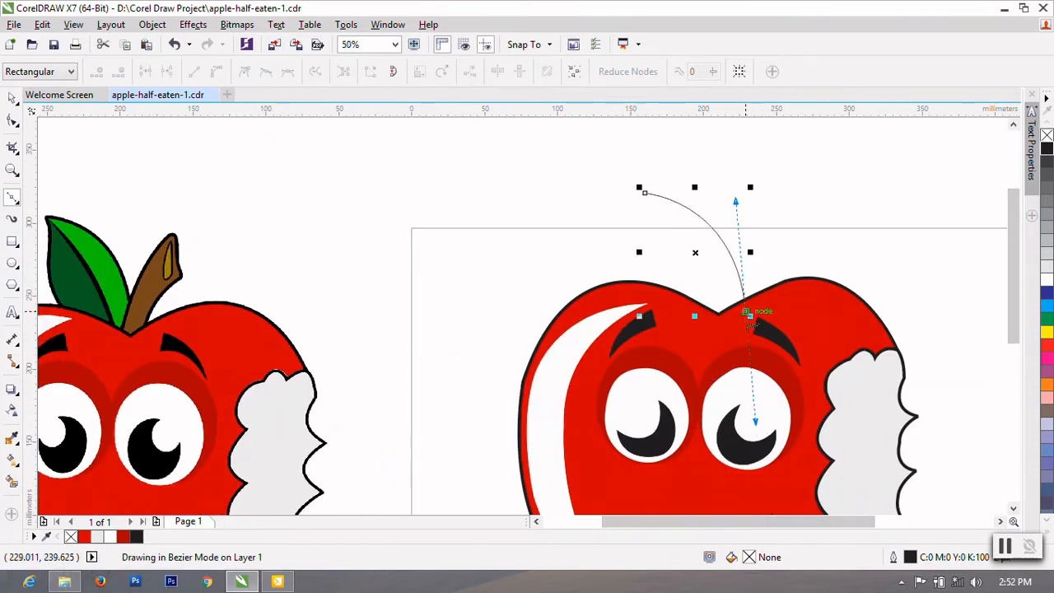
drag(725, 375, 717, 388)
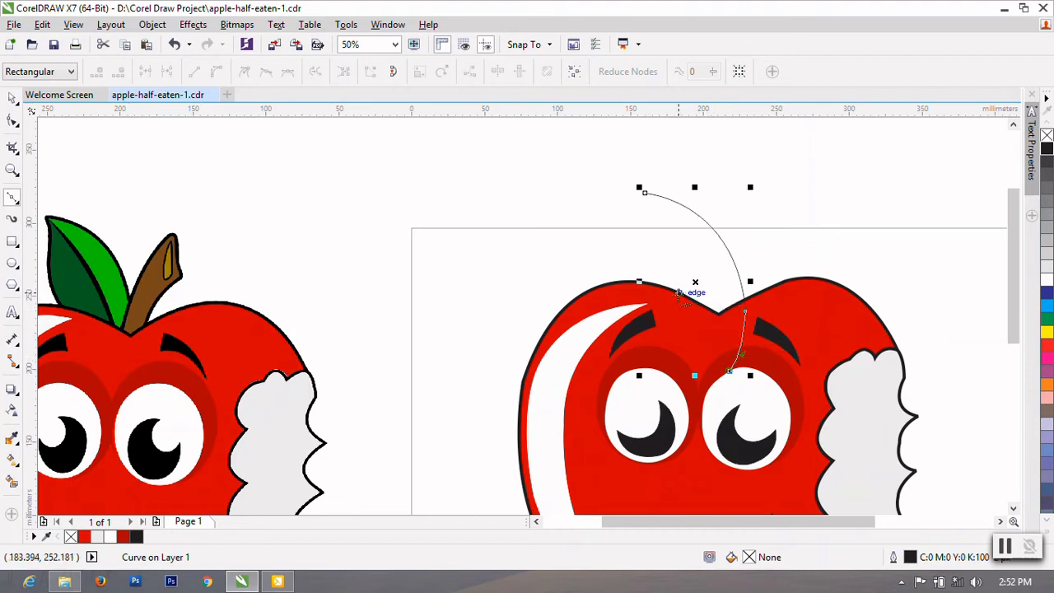
Draw the leaf's left edge from its lower point up across the apple's outline to just below the upper tip
drag(666, 282, 654, 207)
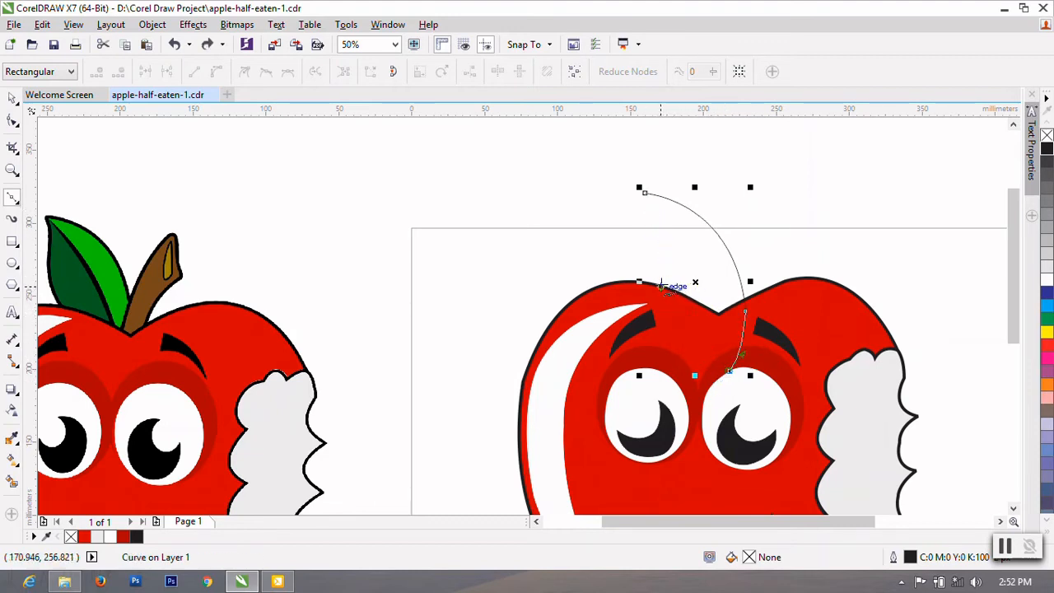
mouse_move(660, 284)
mouse_down()
mouse_move(651, 238)
mouse_move(630, 208)
mouse_move(654, 230)
mouse_up()
scroll(640, 210, up, 1)
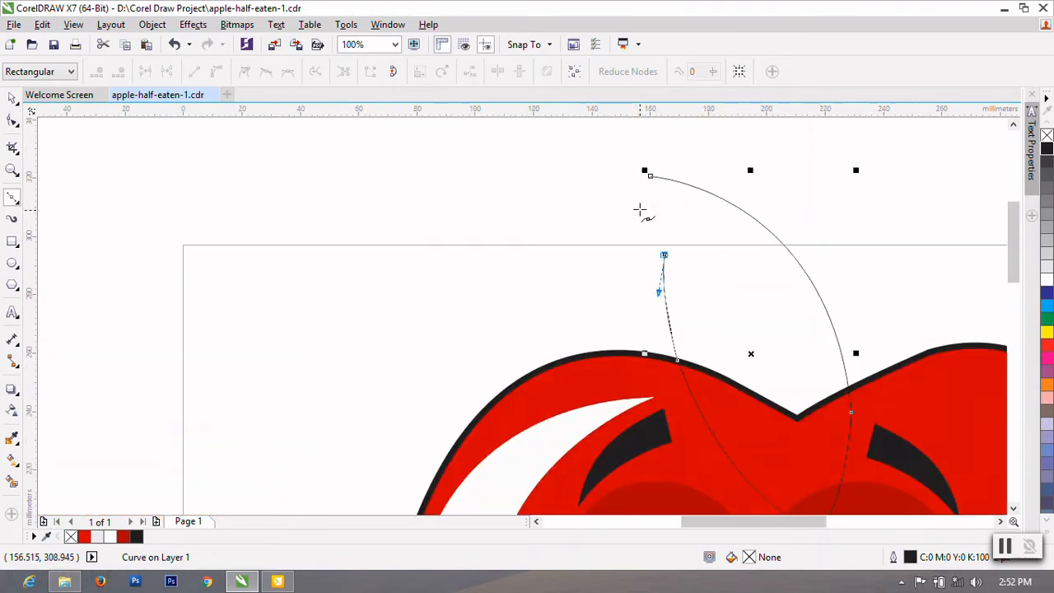
drag(653, 191, 659, 202)
Close the leaf outline and delete the extra node just below its upper tip
click(12, 119)
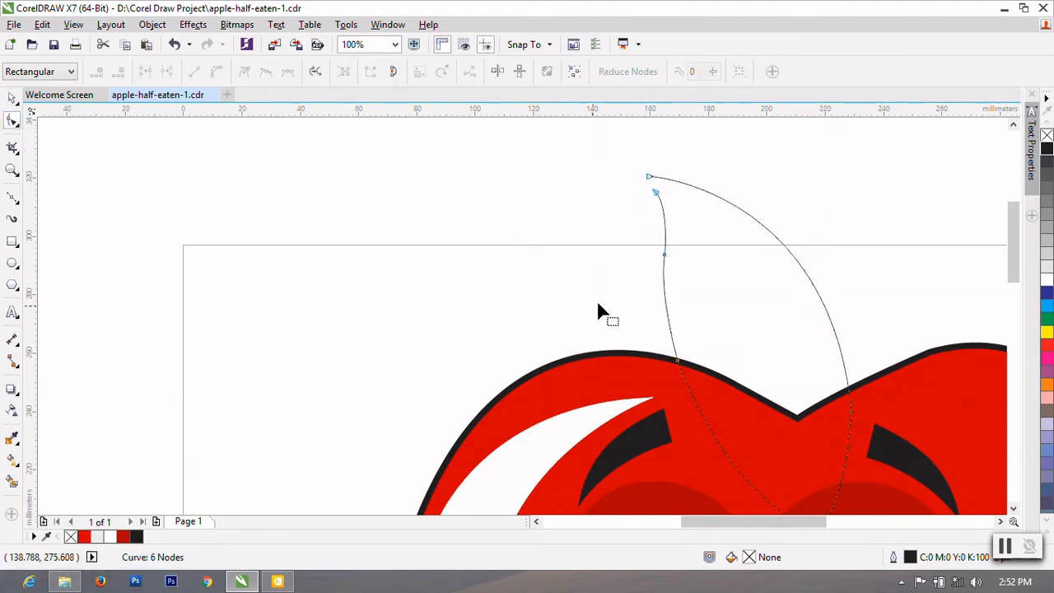
right_click(683, 287)
click(736, 429)
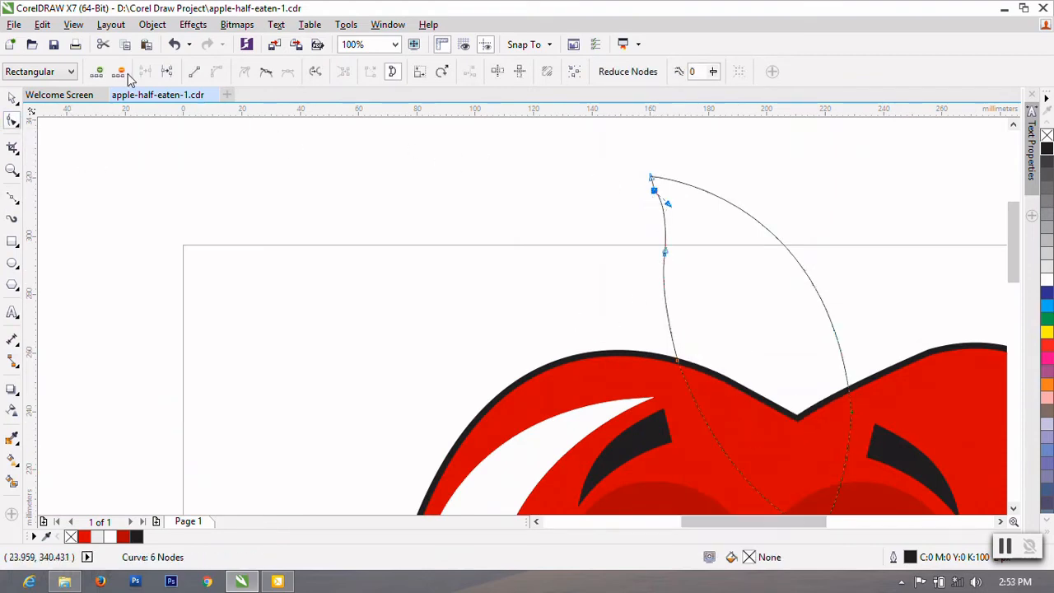
scroll(370, 201, down, 1)
scroll(613, 296, down, 1)
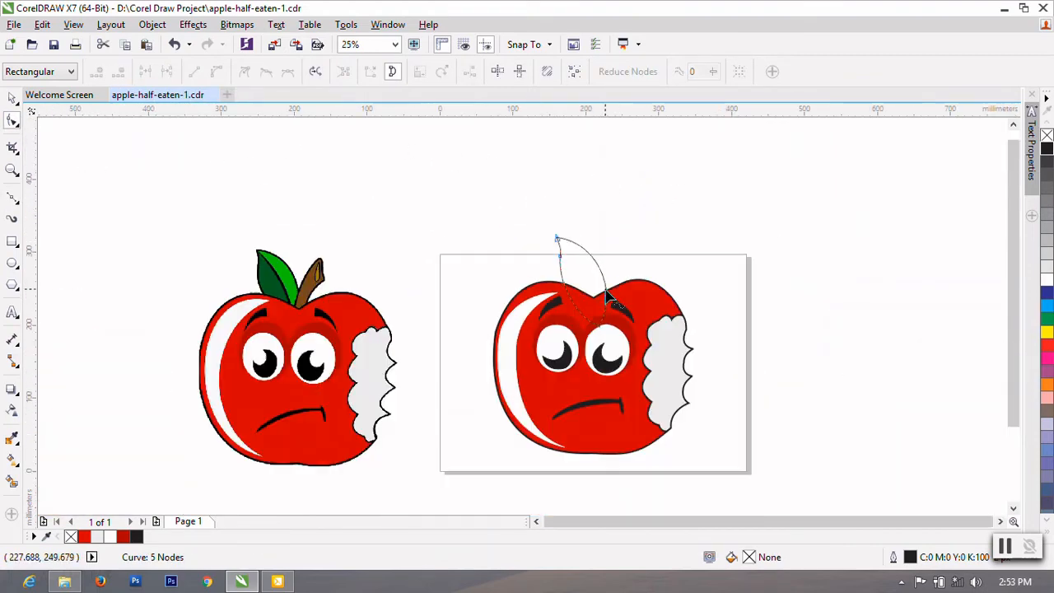
Draw a curved midrib line from the right eye up through the leaf to a point just beyond its upper tip
click(12, 97)
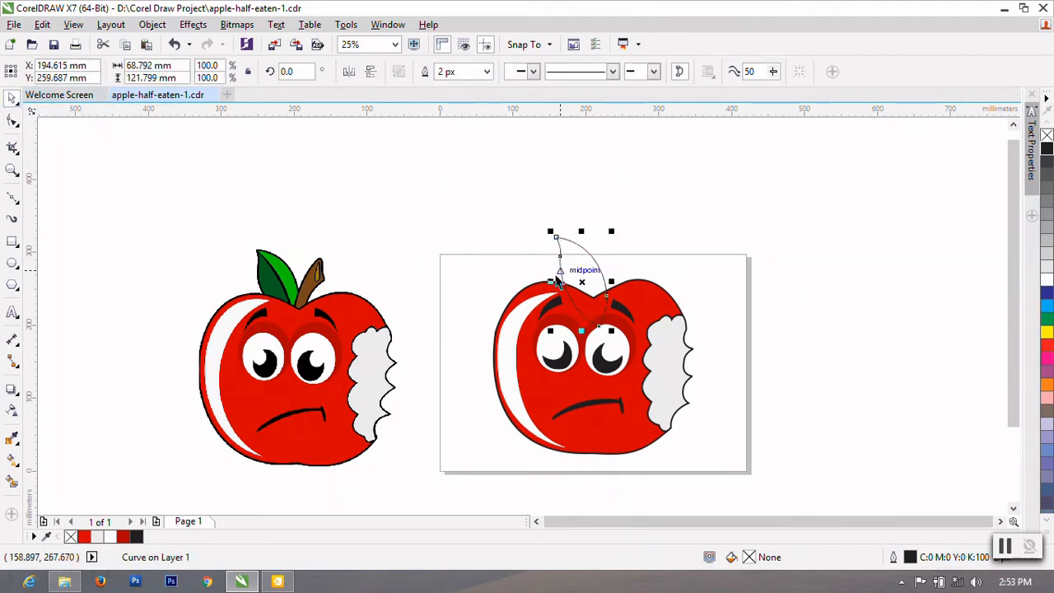
click(12, 197)
scroll(572, 264, up, 1)
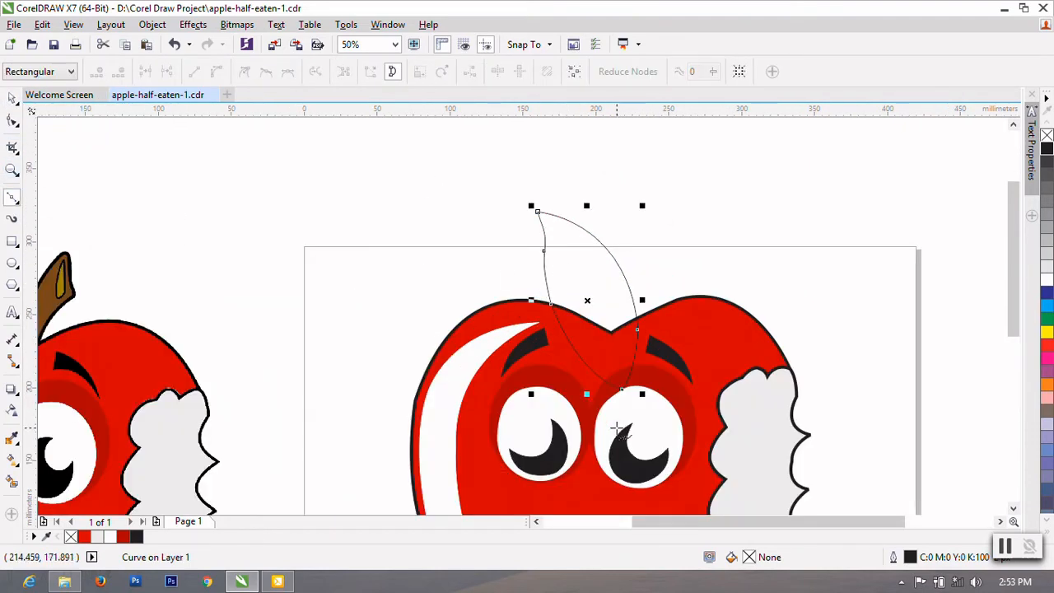
scroll(627, 412, down, 1)
scroll(606, 394, up, 1)
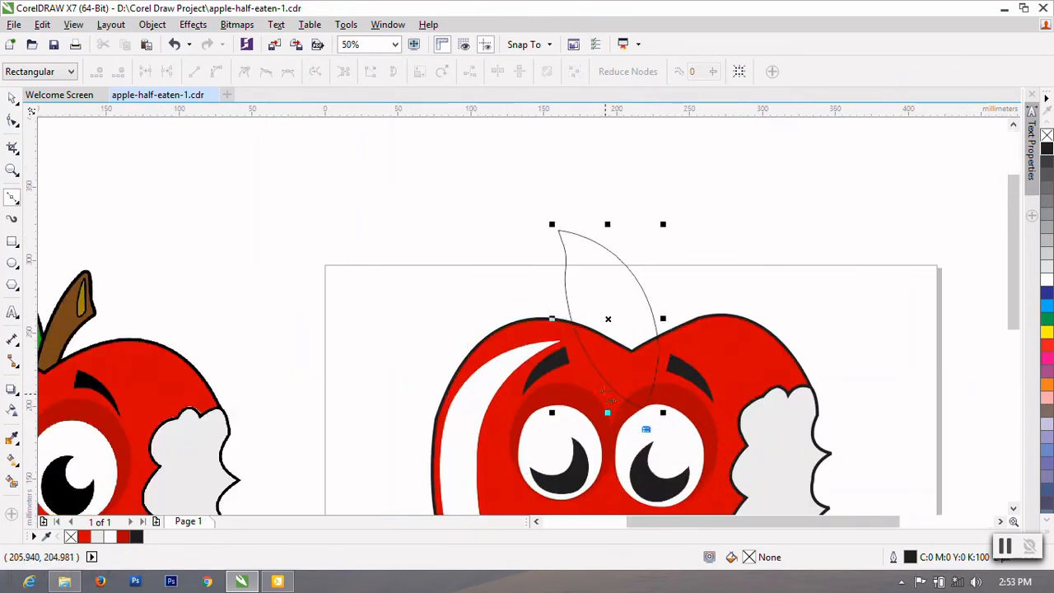
drag(537, 219, 447, 174)
double_click(537, 217)
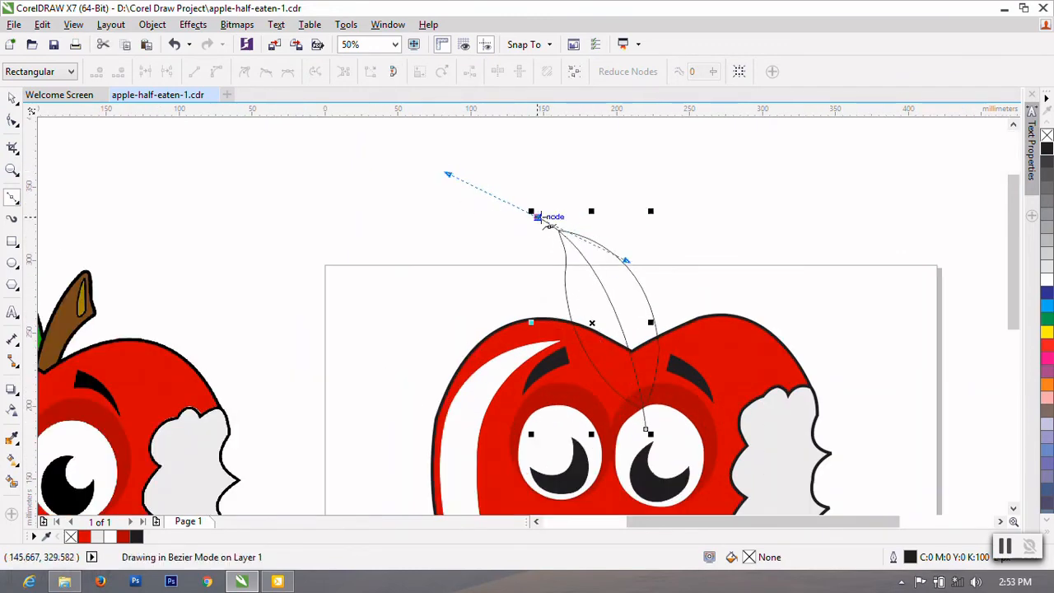
mouse_move(658, 419)
mouse_down()
mouse_move(595, 537)
mouse_move(648, 418)
mouse_move(652, 434)
mouse_up()
scroll(684, 239, down, 1)
scroll(672, 204, up, 1)
key(ctrl+z)
key(ctrl+z)
Continue the curve around the outside of the leaf's right edge to the right eye and close it, about 93 by 146 mm
scroll(655, 206, down, 1)
scroll(646, 173, up, 1)
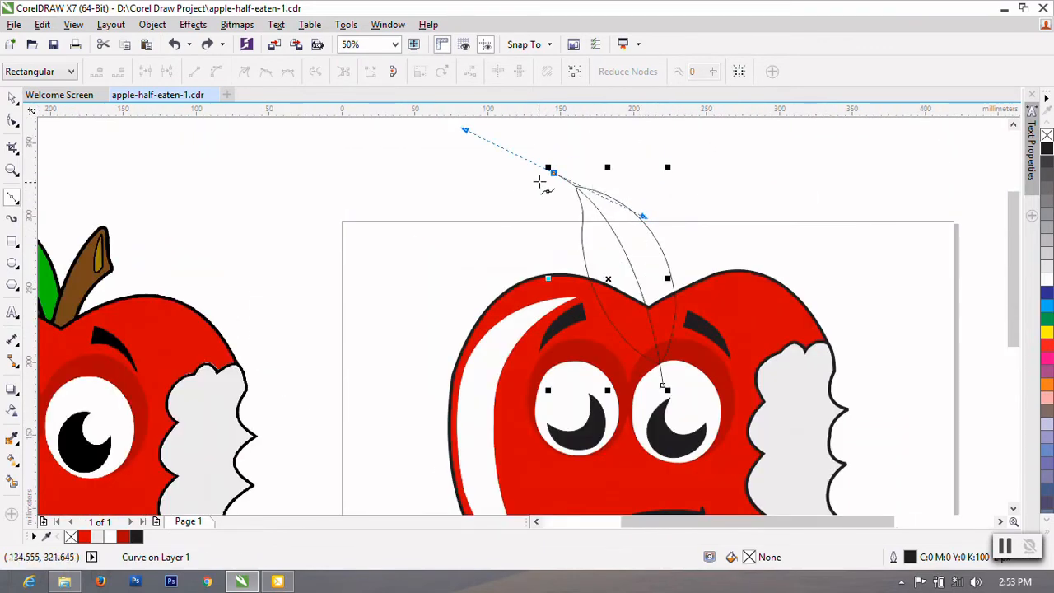
drag(686, 243, 714, 328)
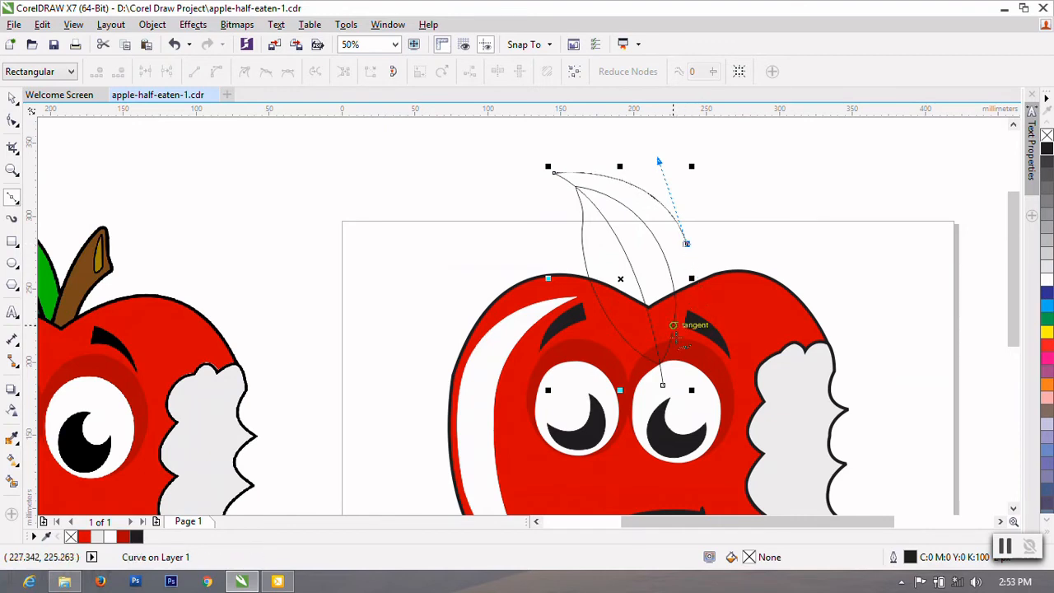
drag(673, 372, 646, 433)
click(12, 123)
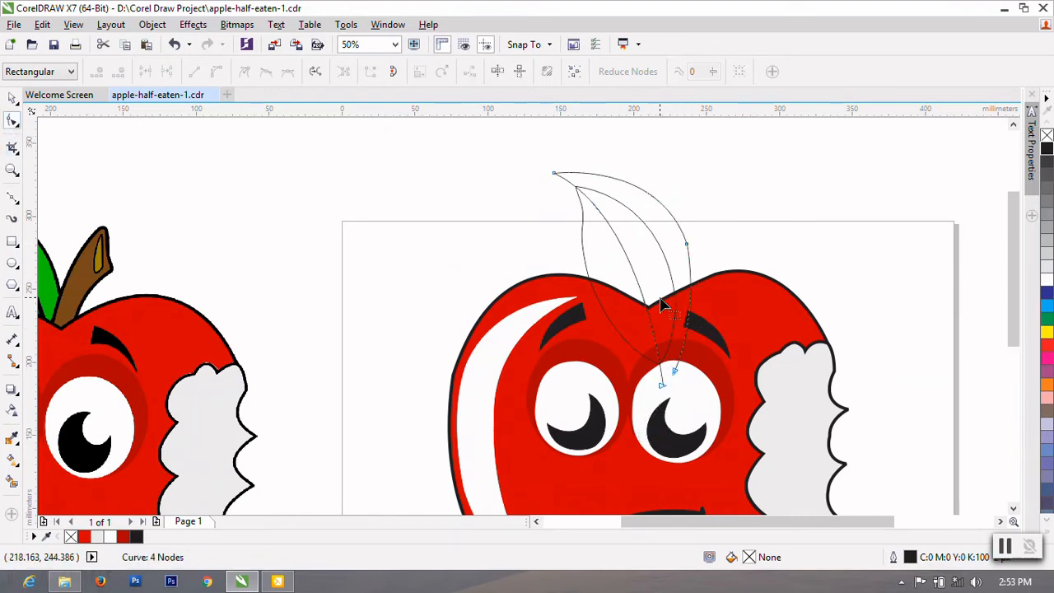
right_click(659, 298)
click(677, 434)
click(12, 98)
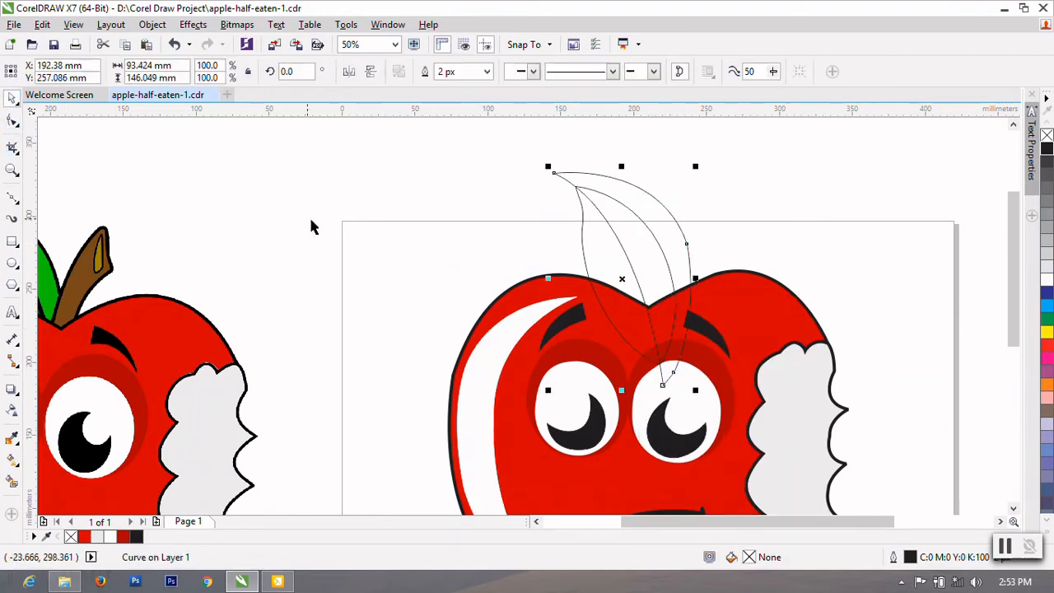
Fill the whole leaf shape with the dark green sampled from the reference leaf
click(311, 225)
click(583, 280)
scroll(586, 272, down, 1)
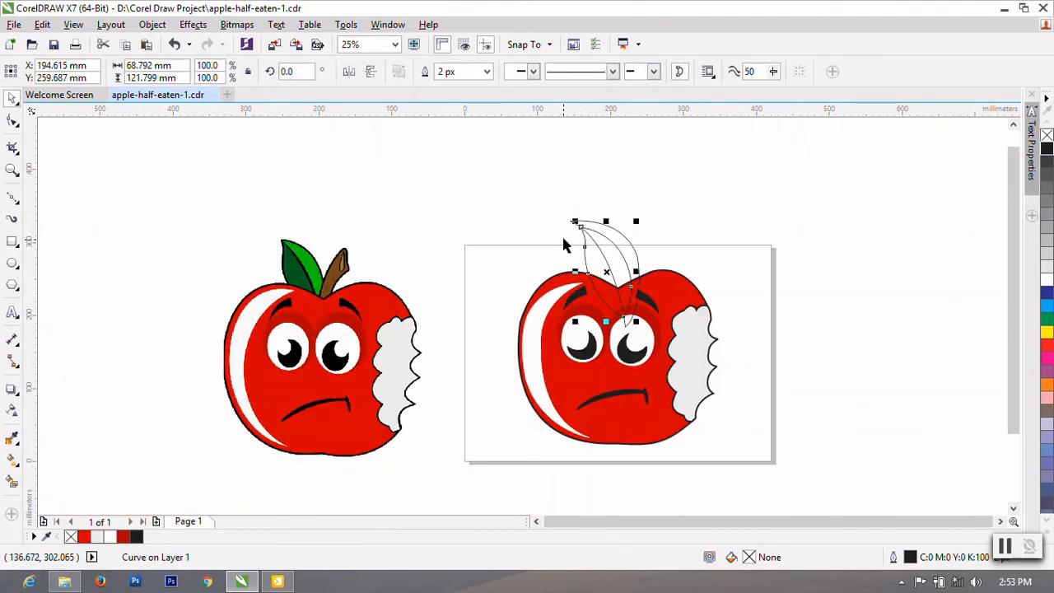
click(10, 437)
click(298, 277)
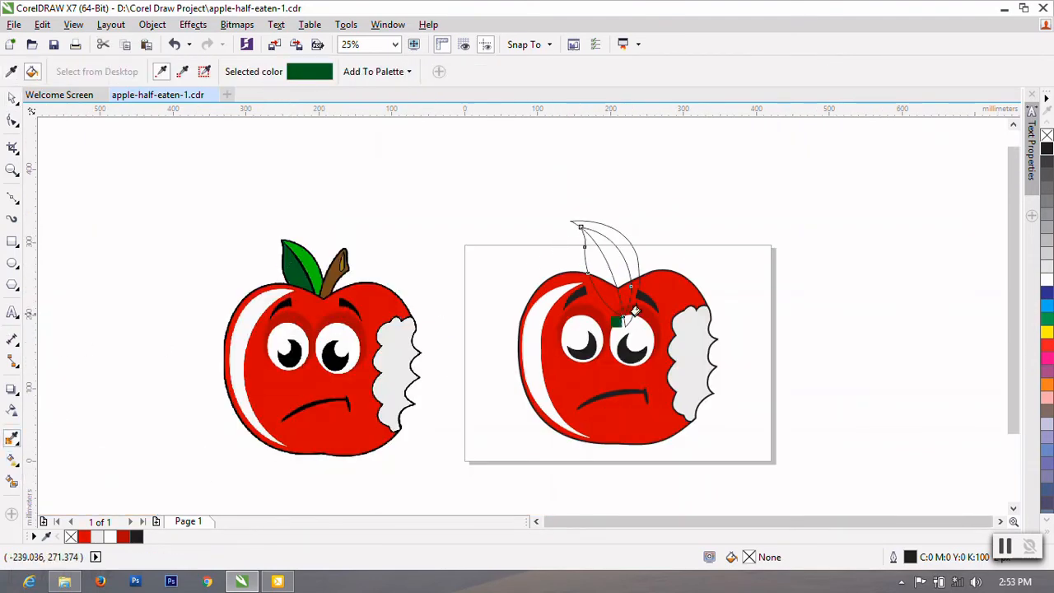
click(591, 260)
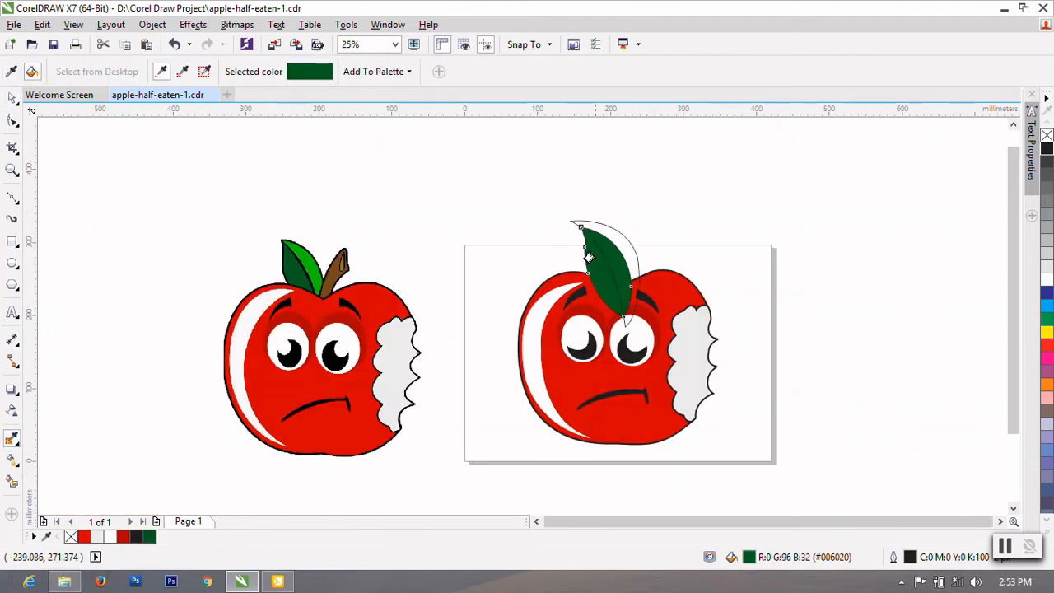
click(12, 99)
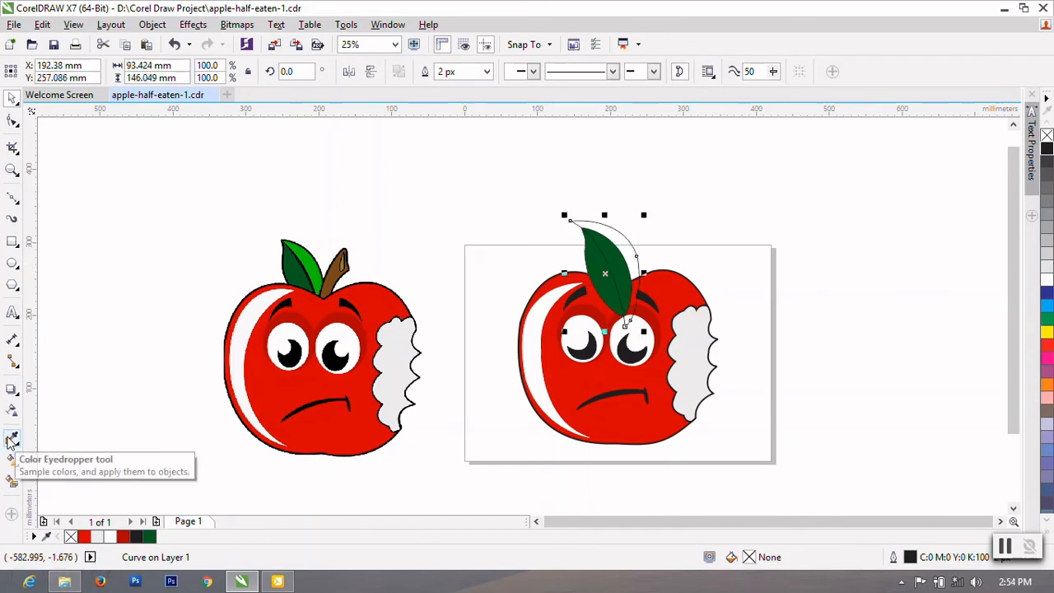
Fill the overlapping shape on the leaf's right half with the light green sampled from the reference leaf
click(10, 441)
click(305, 262)
click(616, 241)
click(13, 99)
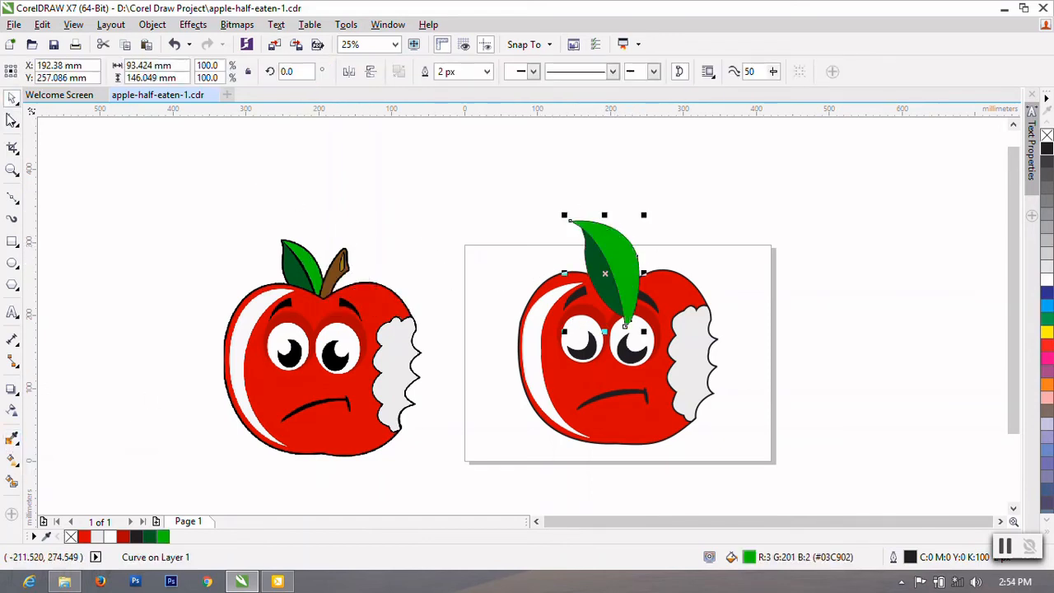
PowerClip the light green shape inside the dark green leaf
right_click(601, 288)
click(650, 176)
click(597, 262)
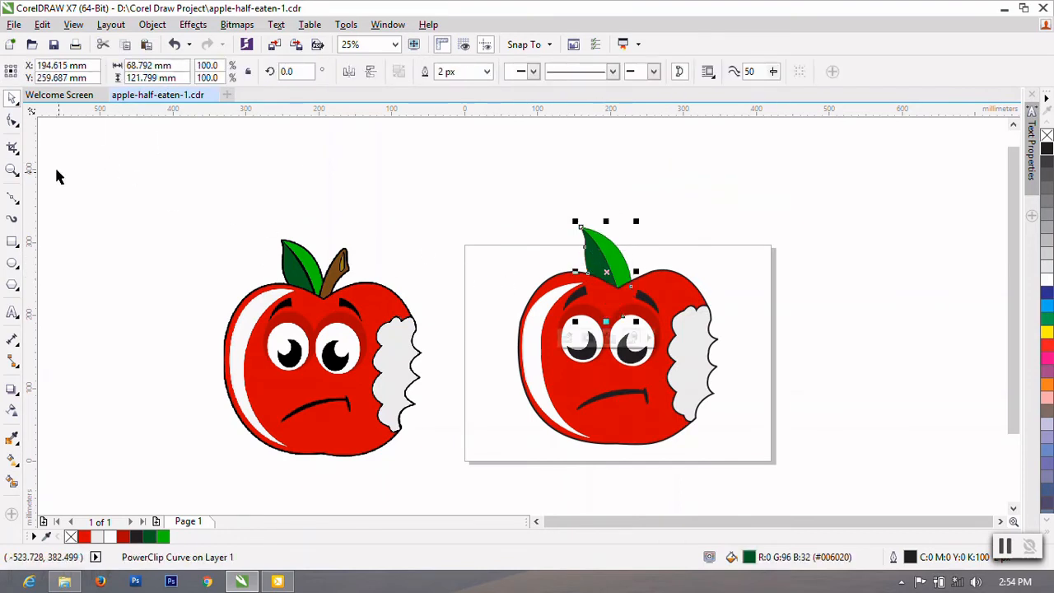
Set the outline width of the leaf to 25 px
click(10, 103)
scroll(615, 257, up, 1)
click(599, 268)
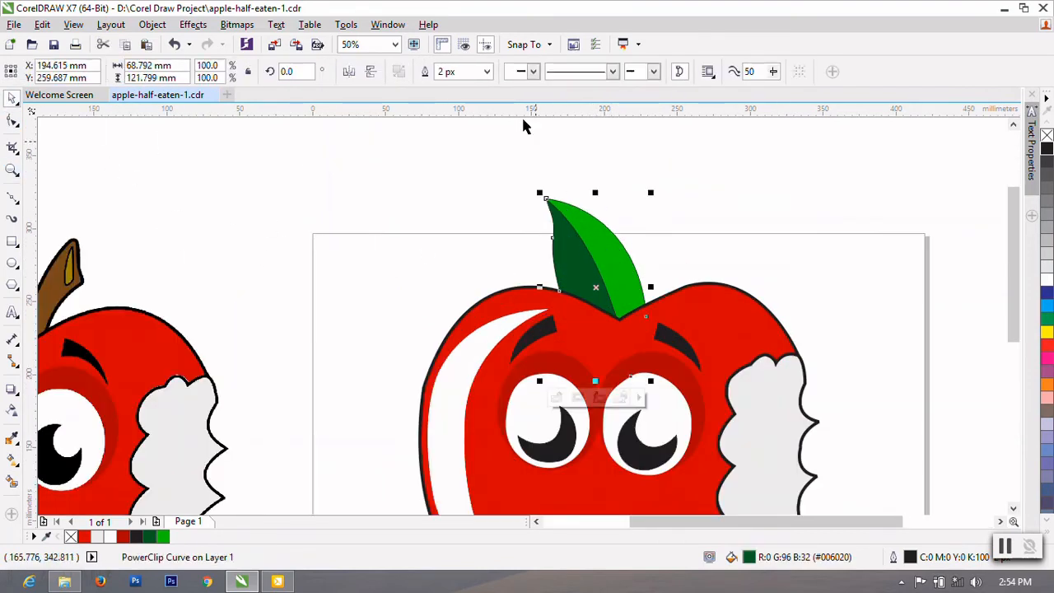
click(487, 71)
click(447, 215)
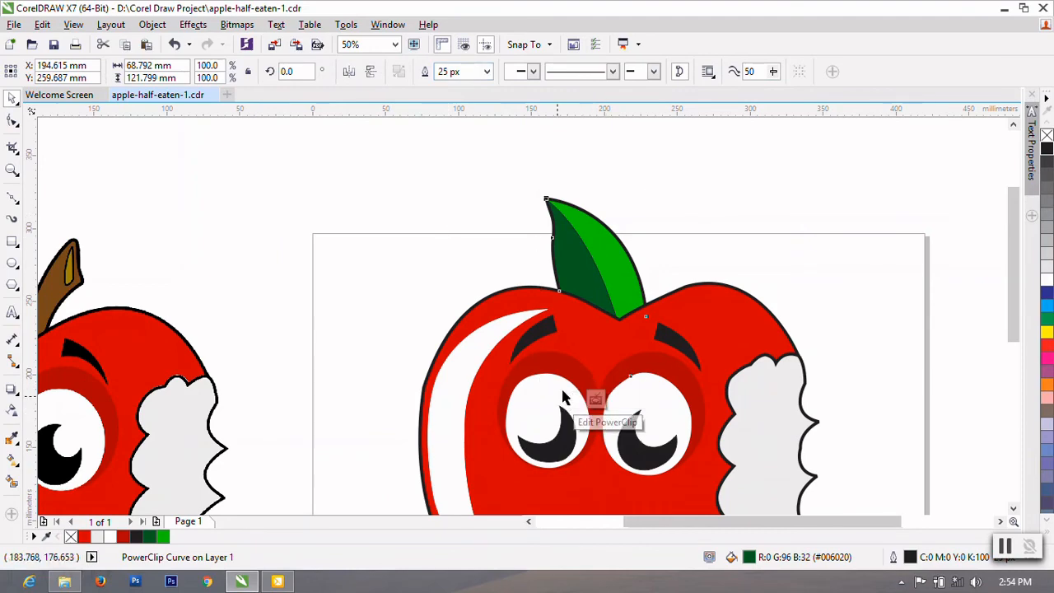
Edit the leaf's PowerClip contents, set the light green shape's outline width to 25 px, and finish editing
click(558, 399)
click(622, 286)
click(487, 71)
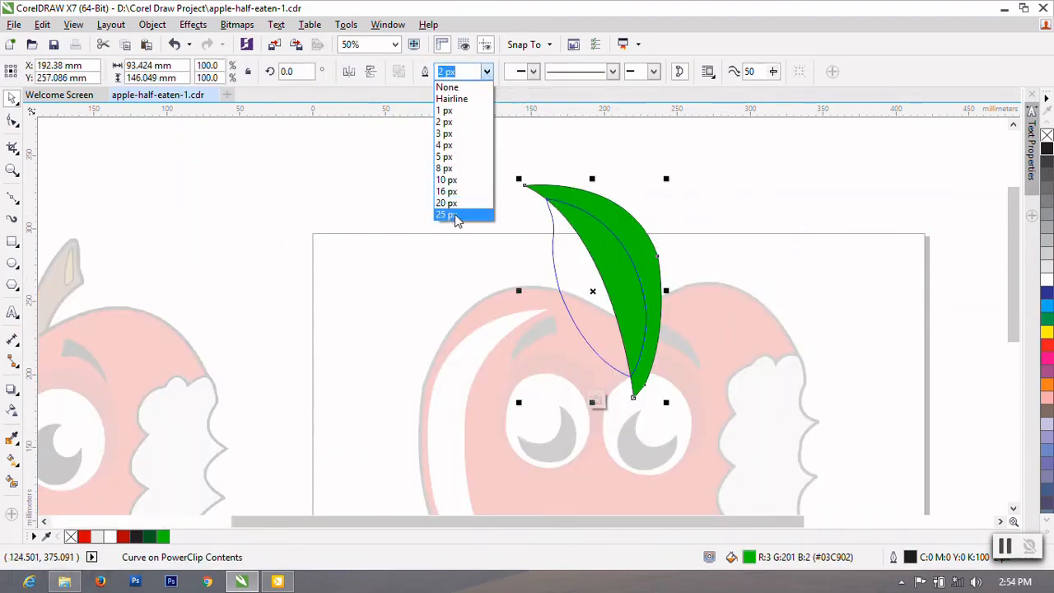
click(447, 215)
click(595, 401)
click(745, 375)
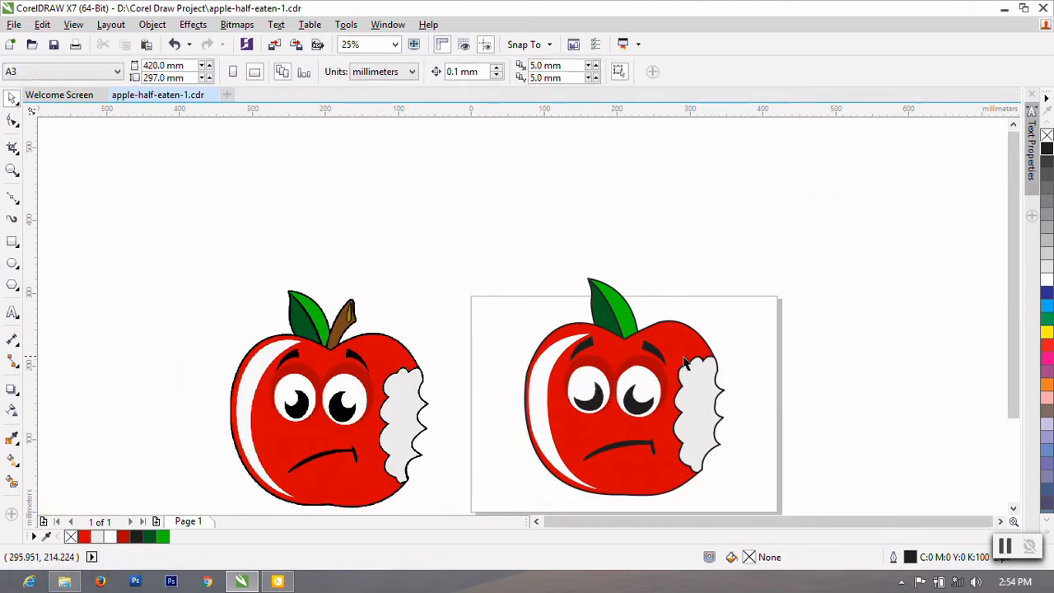
Draw the stem's outline from the apple's notch up around its cut end and back down, about 49 by 71 mm
click(12, 199)
scroll(525, 313, up, 1)
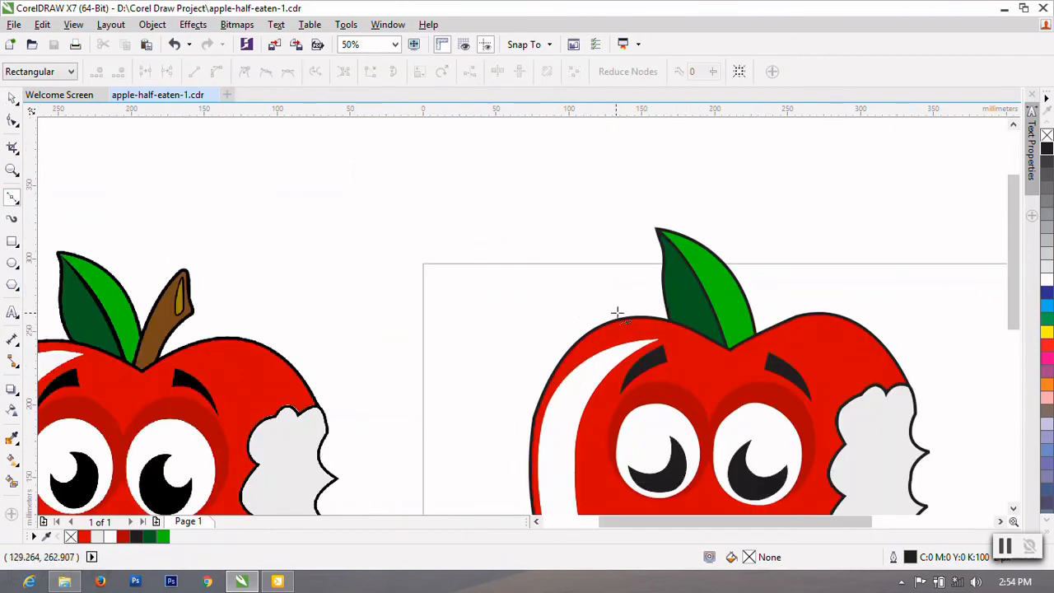
click(726, 347)
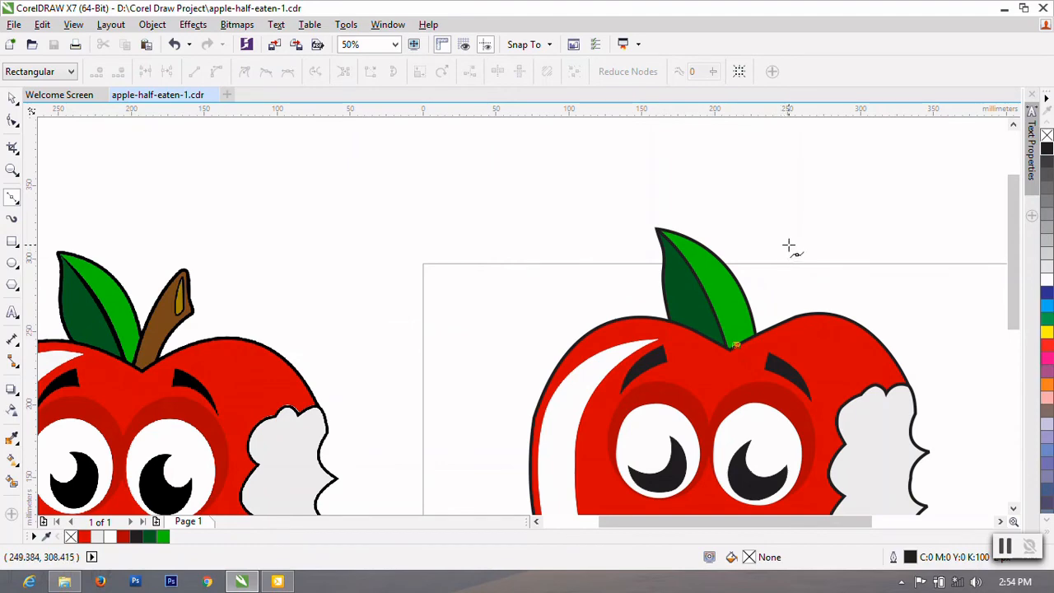
drag(793, 243, 845, 207)
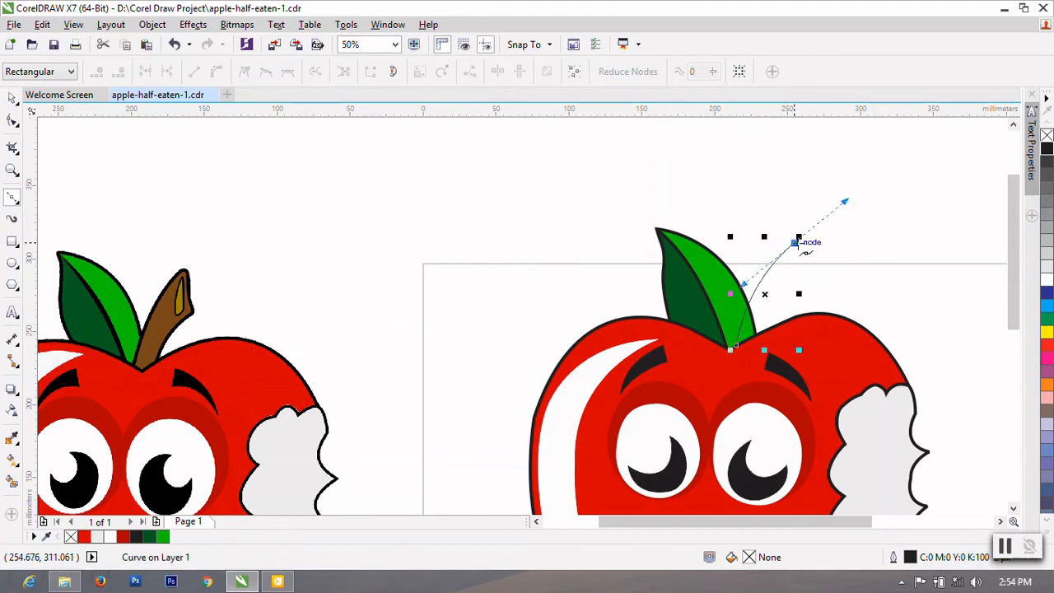
mouse_move(799, 262)
mouse_down()
mouse_move(798, 299)
mouse_move(807, 285)
mouse_up()
drag(761, 333, 747, 368)
scroll(758, 333, up, 2)
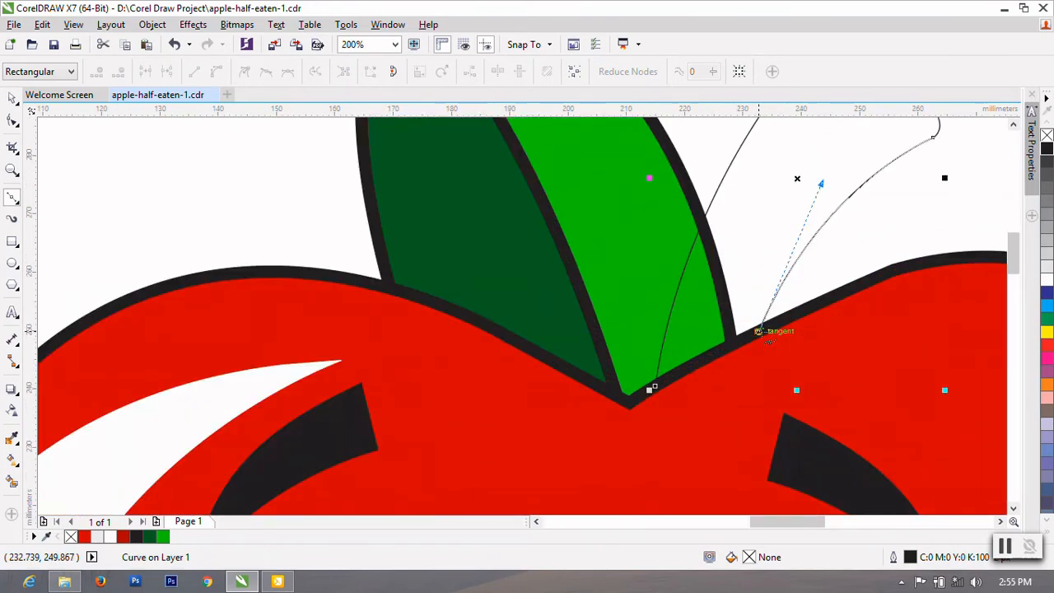
click(670, 378)
Close the stem's curve along the apple's upper edge
scroll(667, 370, down, 1)
click(11, 121)
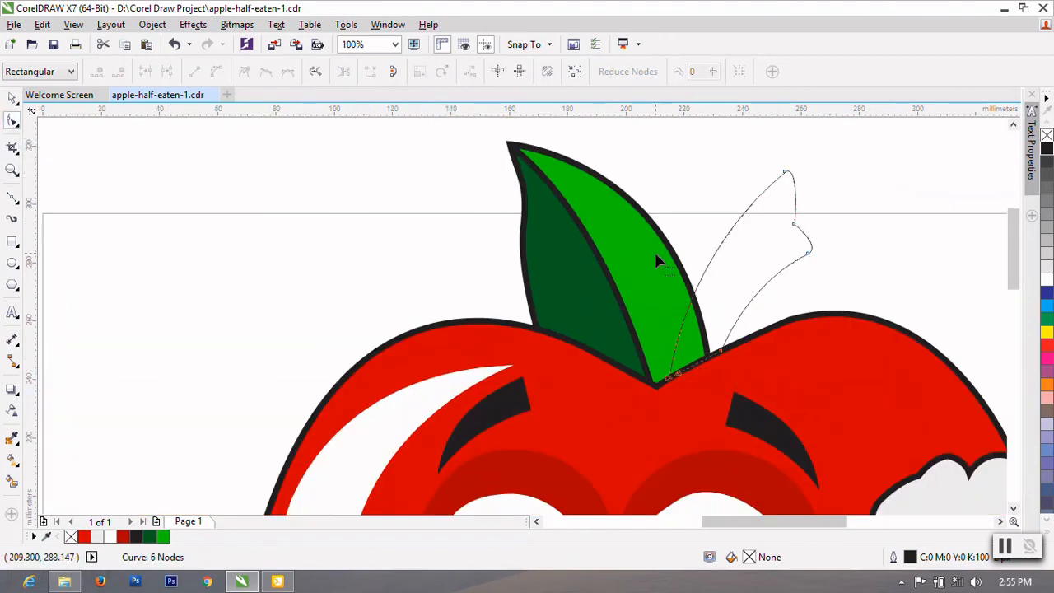
right_click(723, 262)
click(759, 407)
Fill the stem with the brown sampled from the reference stem
scroll(758, 407, down, 2)
scroll(638, 449, up, 1)
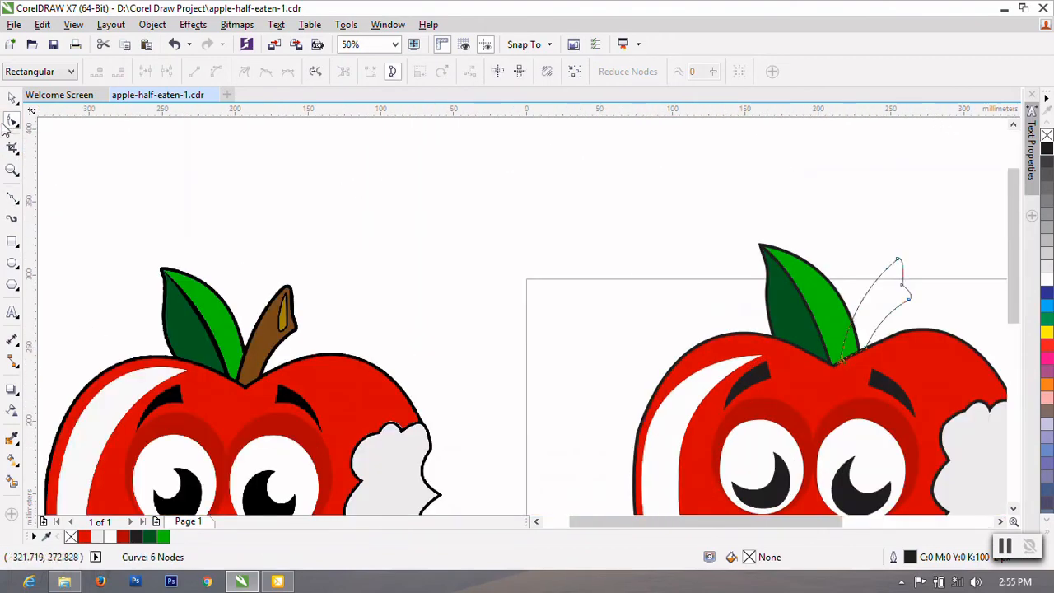
click(12, 97)
click(11, 438)
click(265, 337)
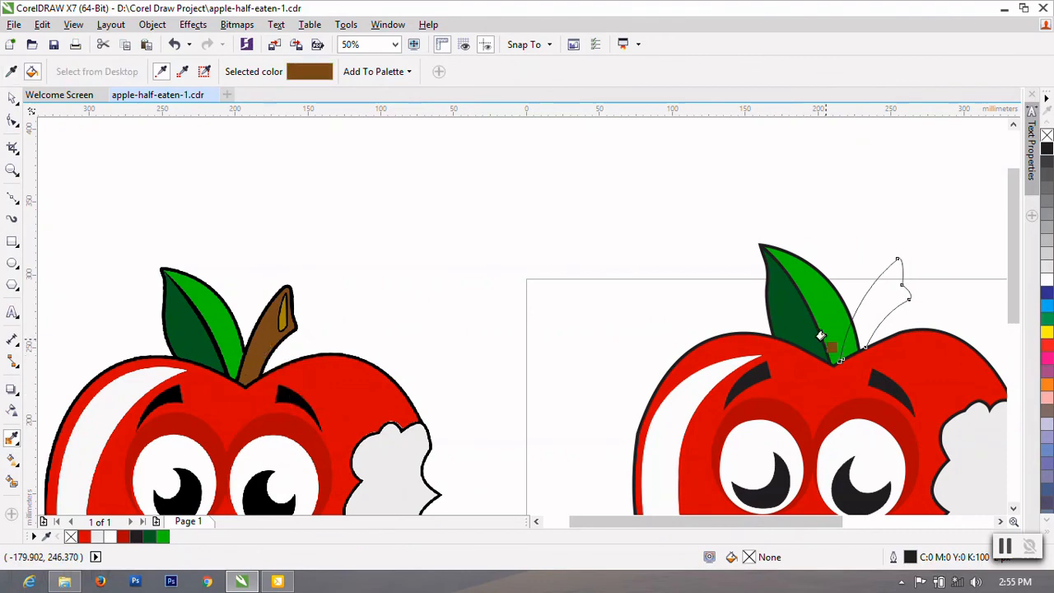
click(864, 318)
click(11, 98)
Set the stem's outline width to 25 px and deselect it
click(486, 73)
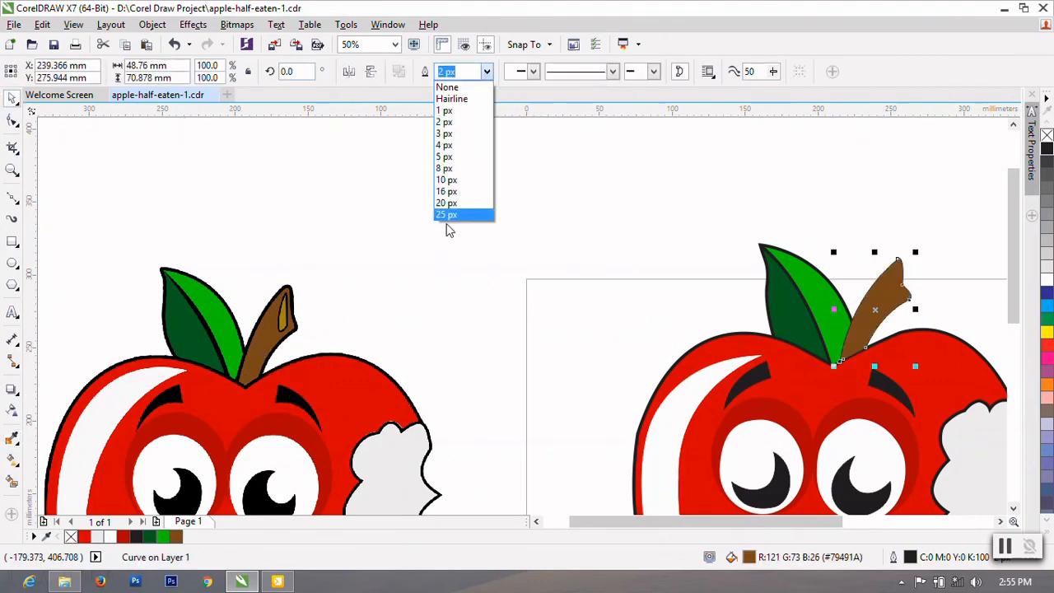
click(445, 214)
key(Escape)
Draw a narrow, pointed highlight shape inside the upper end of the stem, about 4 by 22 mm
click(12, 201)
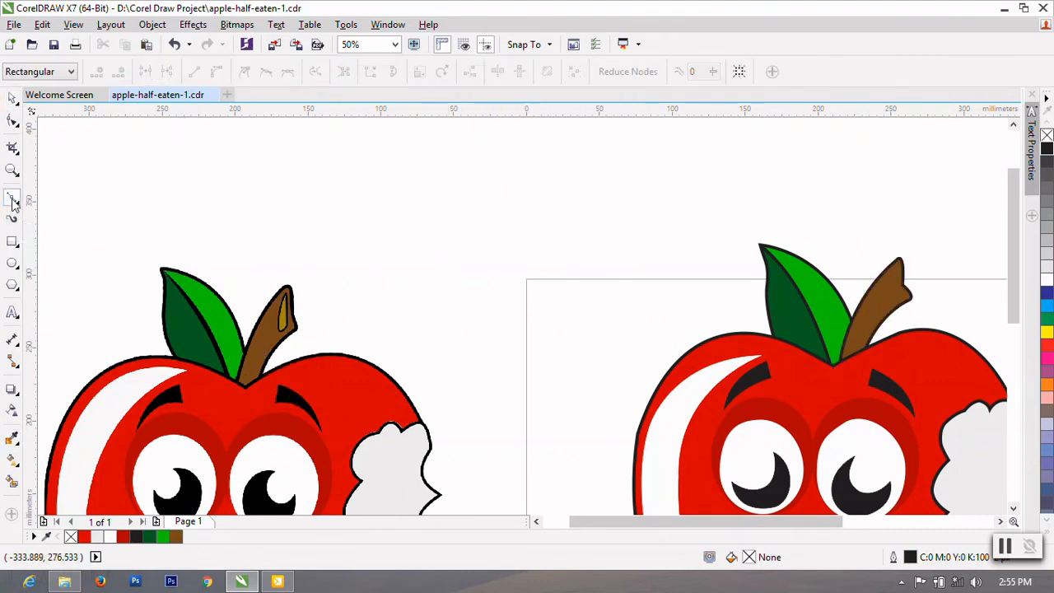
scroll(903, 280, up, 1)
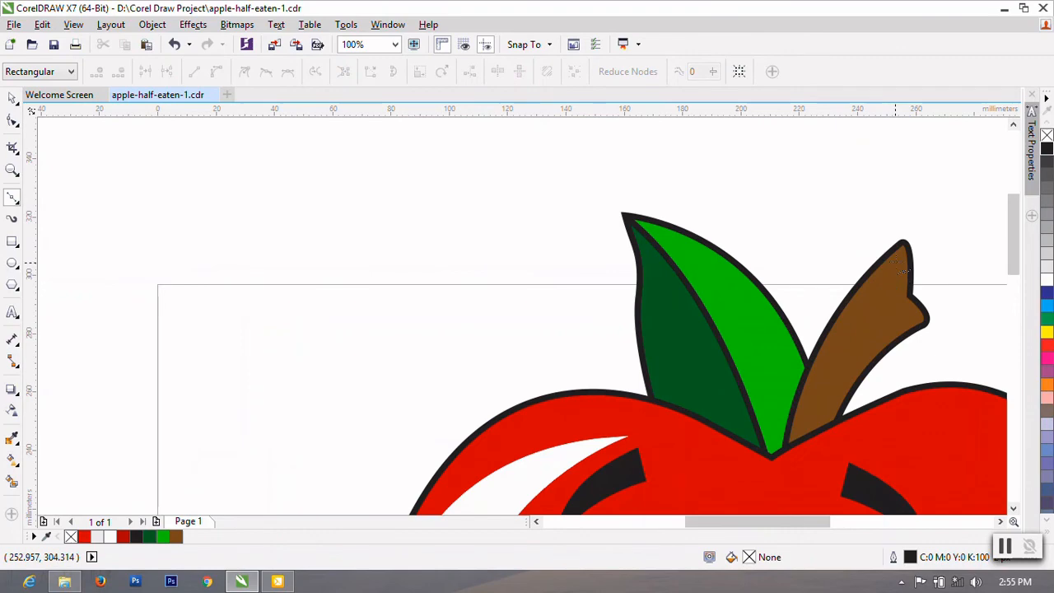
click(899, 316)
scroll(900, 317, down, 1)
scroll(896, 324, up, 2)
click(879, 312)
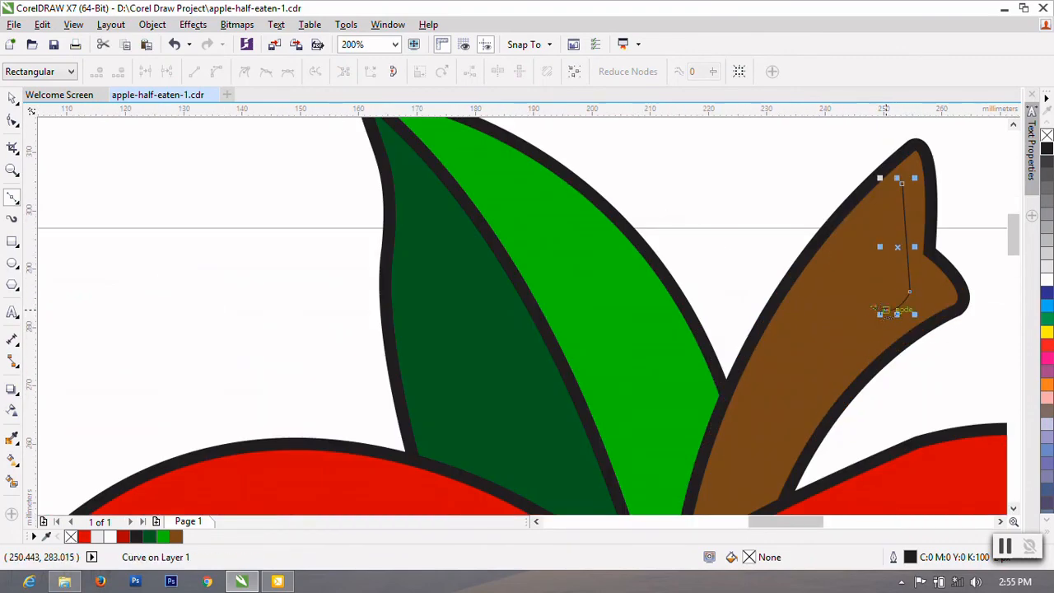
scroll(886, 312, down, 1)
scroll(882, 294, up, 2)
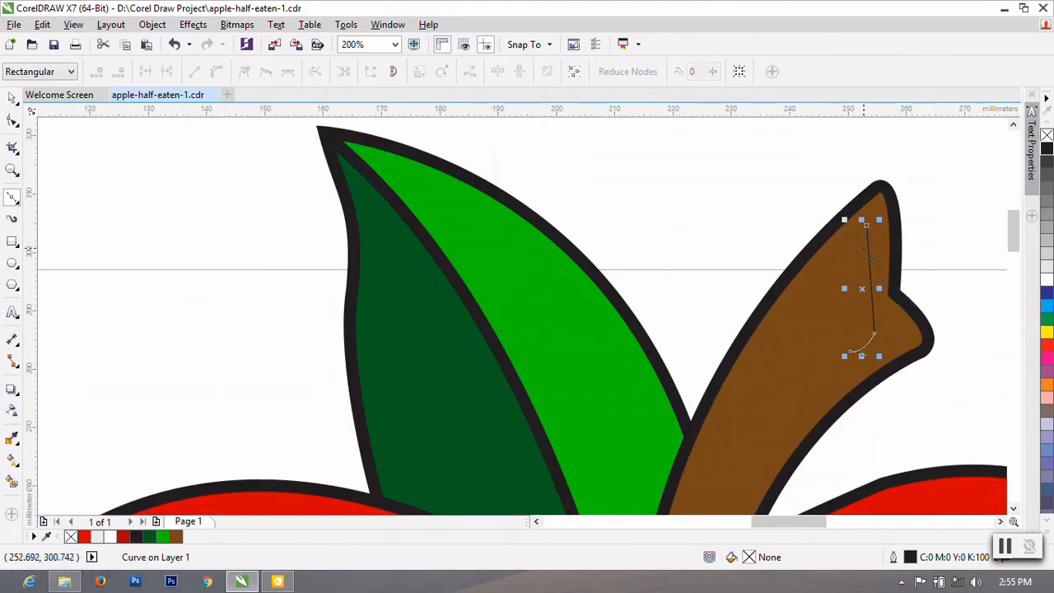
drag(858, 247, 874, 172)
Close the curve of the highlight shape on the stem
click(9, 121)
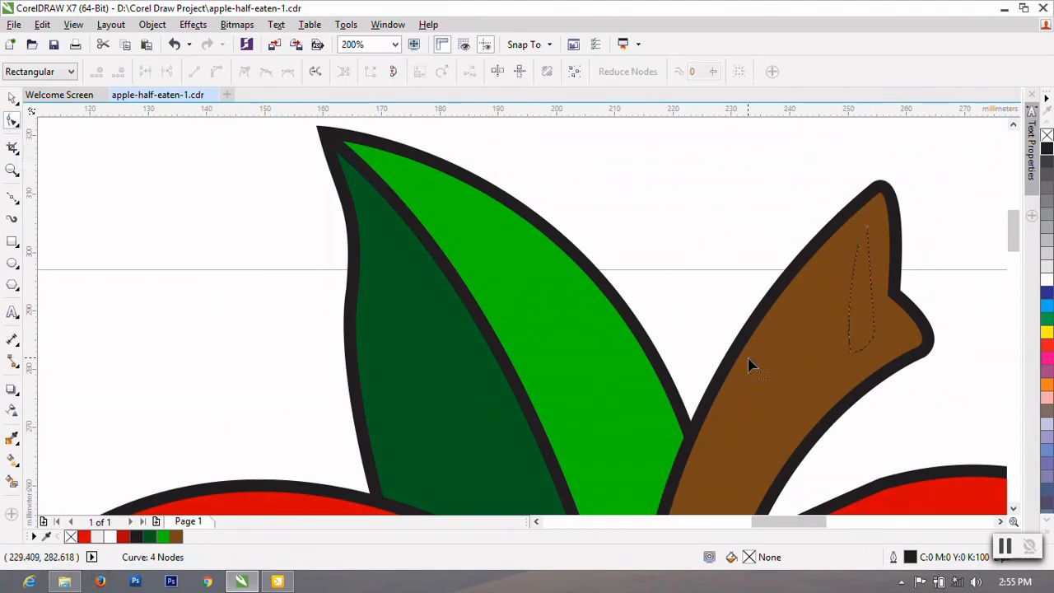
right_click(863, 329)
click(901, 198)
Fill the stem highlight with the dark gold sampled from the reference stem
scroll(851, 271, down, 2)
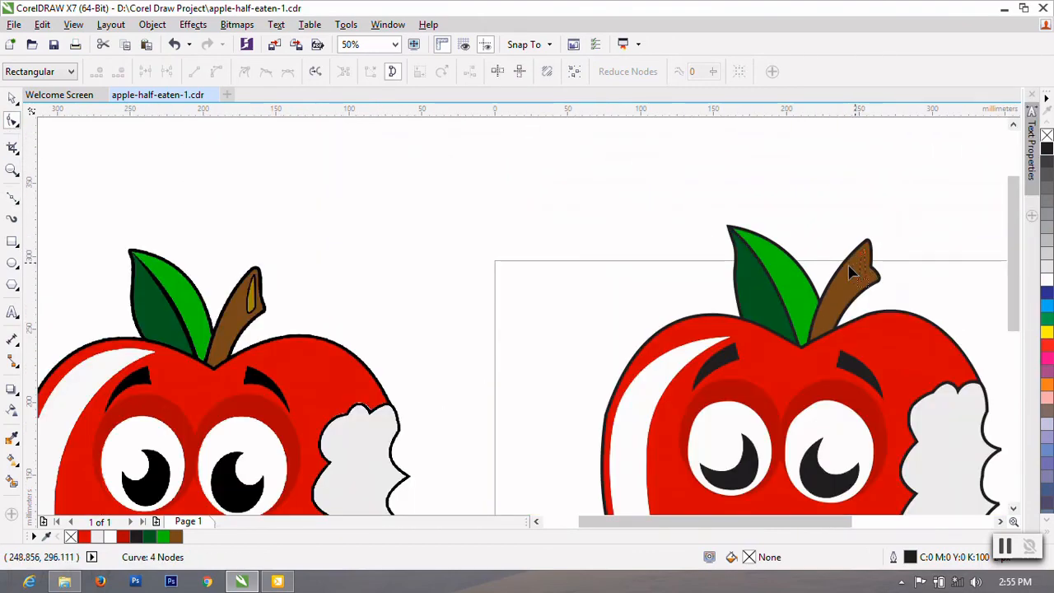
click(11, 99)
click(11, 438)
click(252, 304)
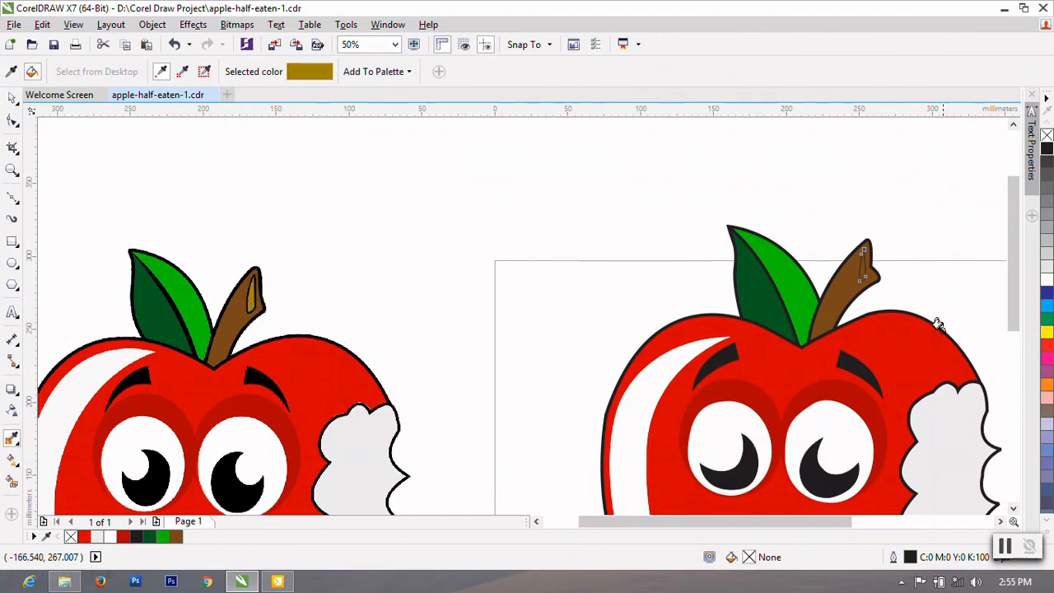
scroll(883, 274, up, 2)
click(785, 249)
click(12, 98)
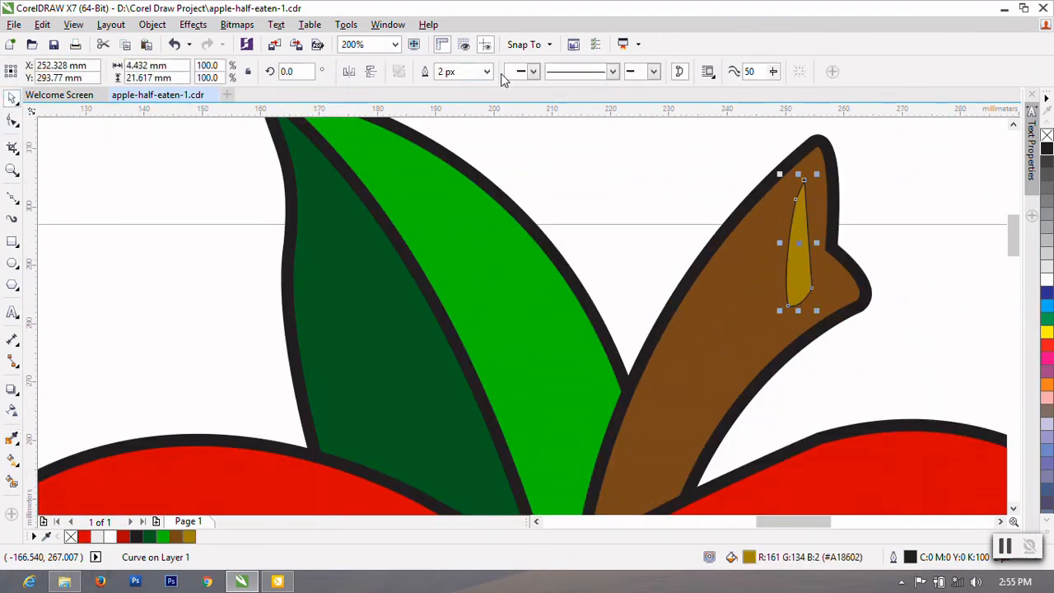
Set the stem highlight's outline width to 10 px and deselect it
click(486, 72)
click(445, 179)
scroll(713, 251, down, 2)
click(577, 231)
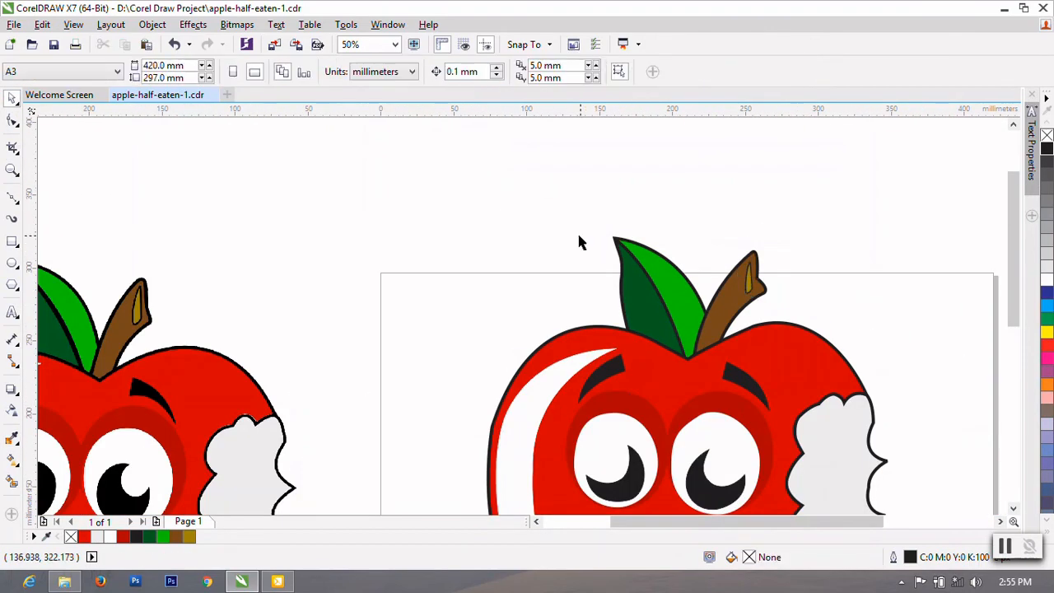
scroll(578, 232, down, 1)
drag(529, 226, 770, 504)
drag(631, 326, 632, 350)
key(Escape)
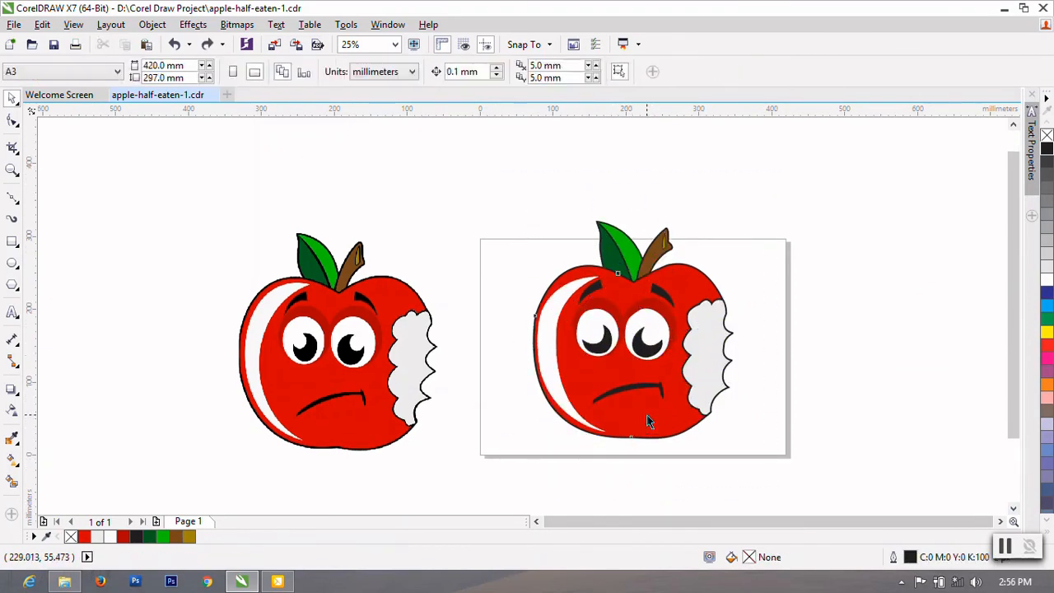
Unlock the apple body, select the whole redrawn apple, and move it down onto the page at about X 216.5 mm, Y 149.9 mm
right_click(651, 413)
click(694, 423)
drag(713, 467, 713, 467)
drag(639, 329, 642, 363)
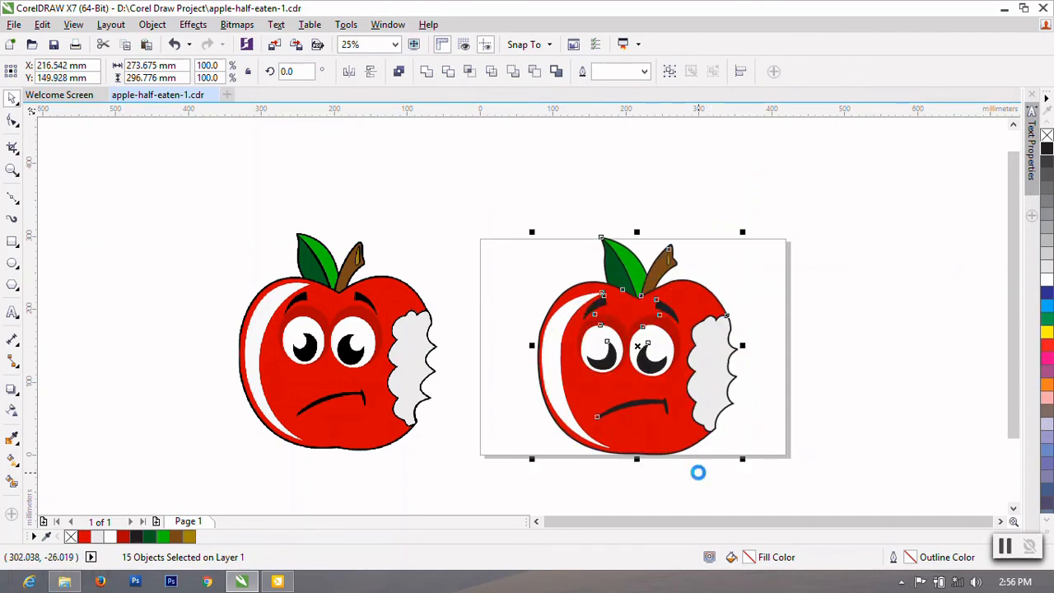
Nudge the whole redrawn apple left to about X 210.8 mm and deselect it
key(Left)
key(Left)
key(Left)
key(Left)
key(Left)
key(Left)
key(Left)
key(Left)
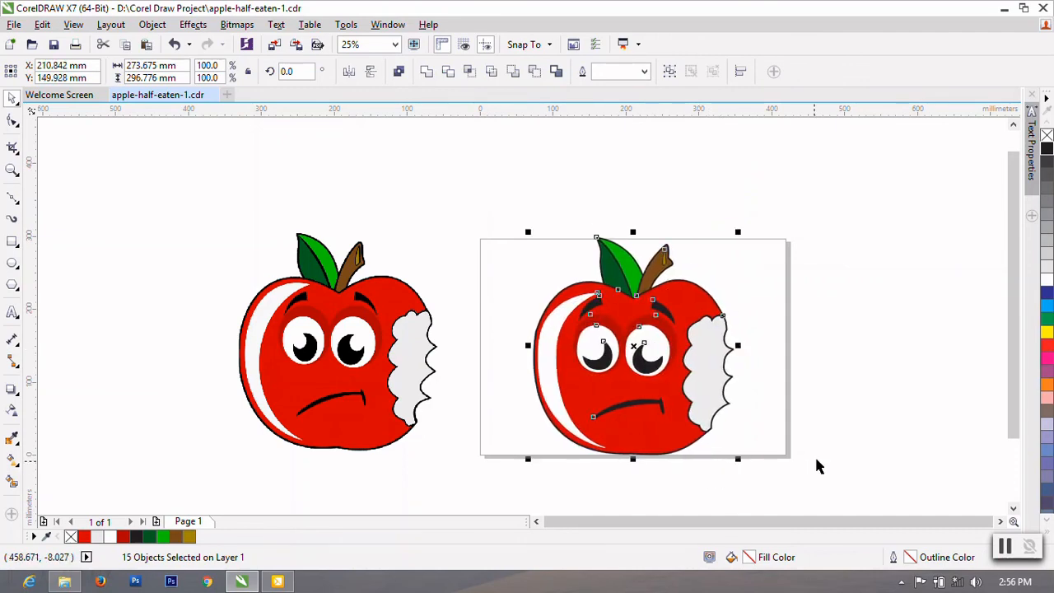
key(Escape)
scroll(489, 411, down, 2)
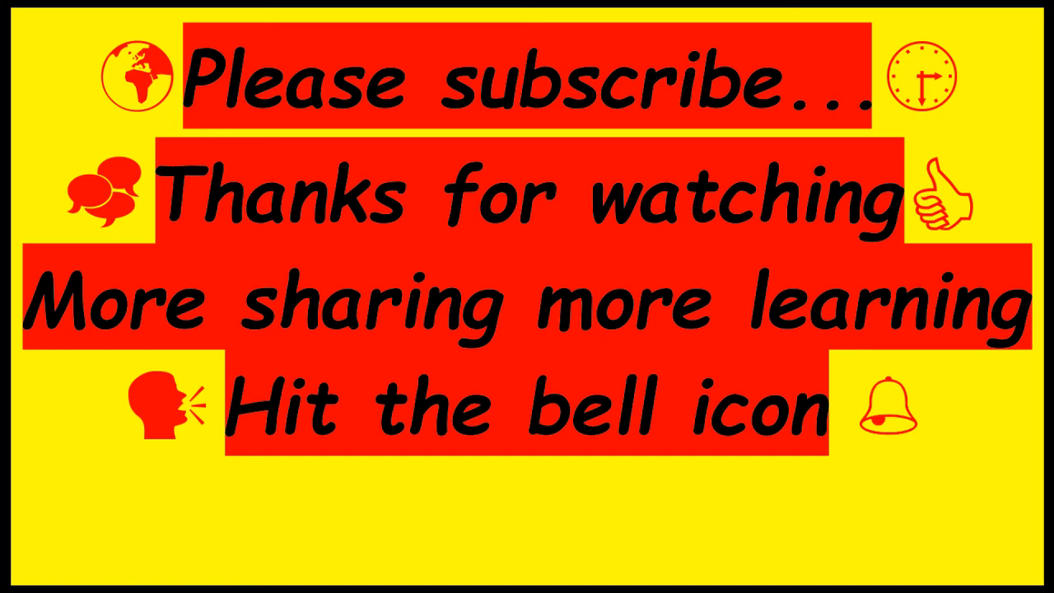